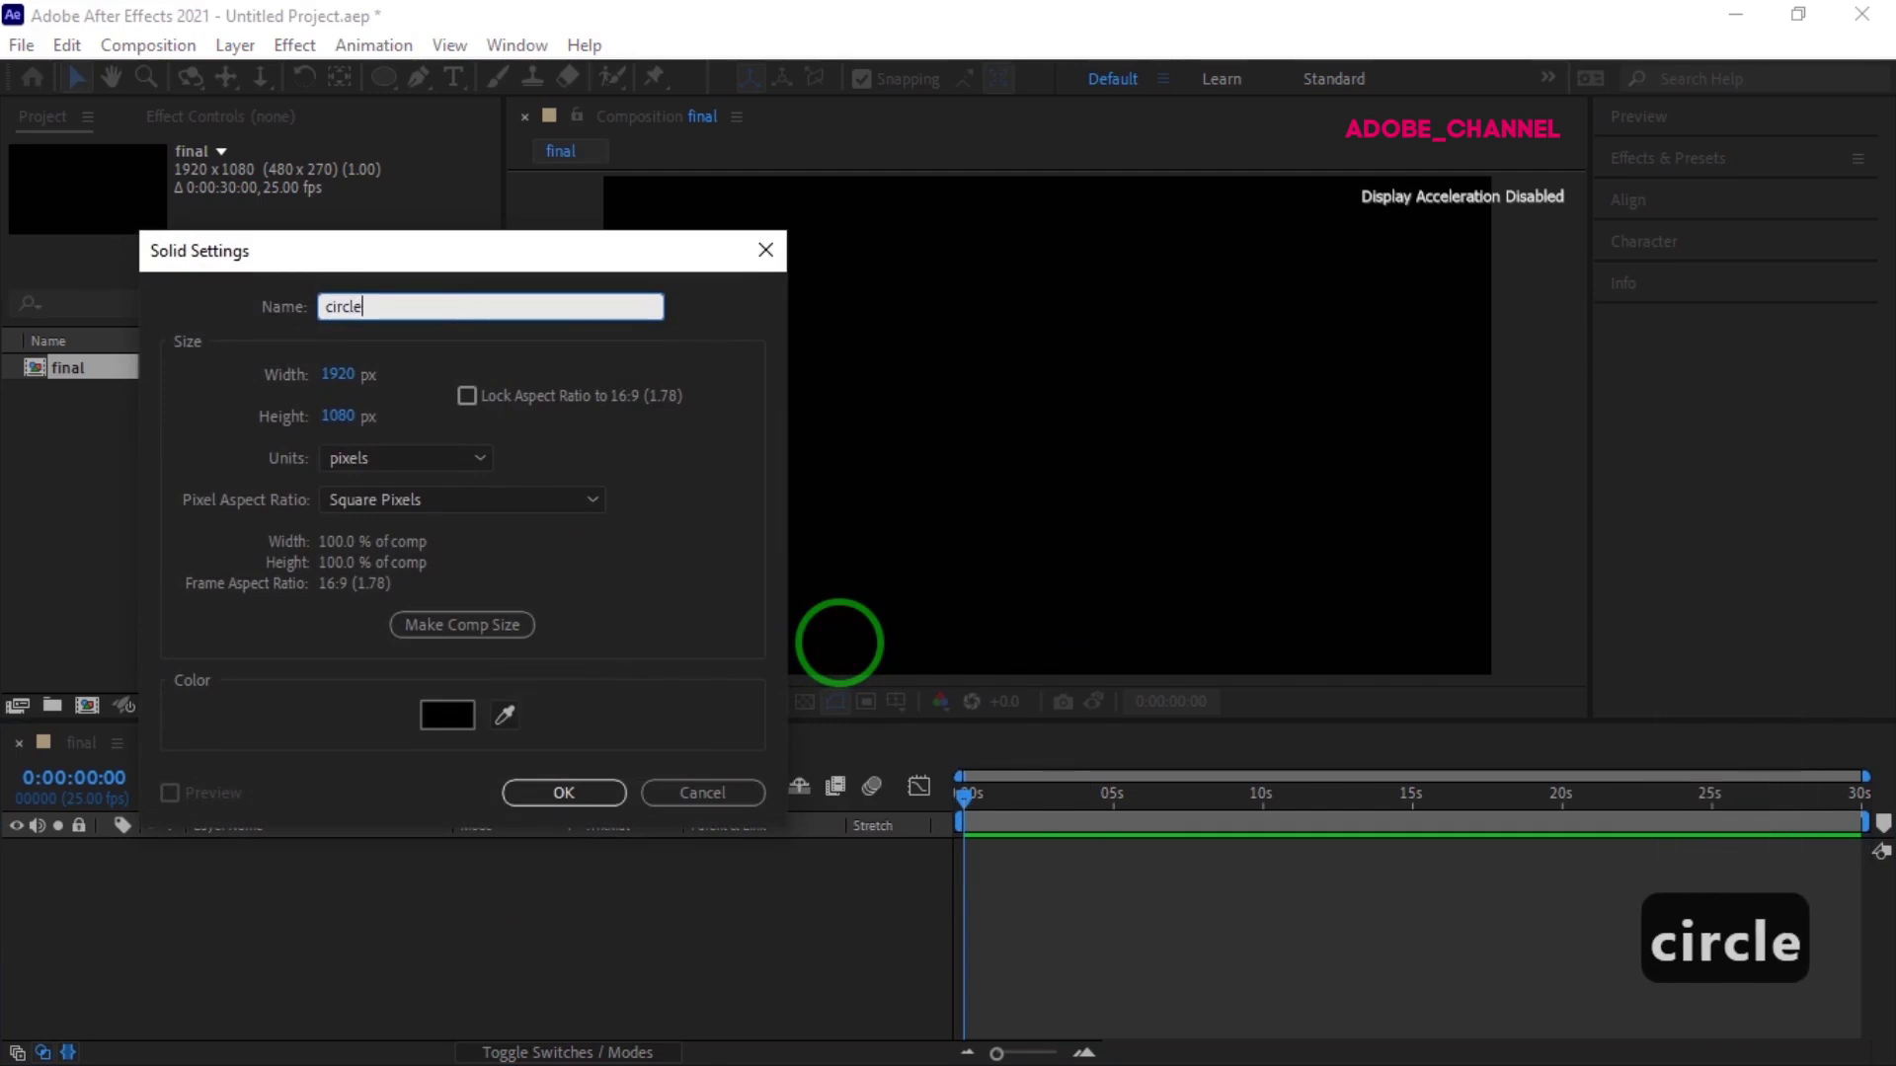
Create the solid layer circle1 and draw a centred circular mask on it, nearly as tall as the frame
key("Return")
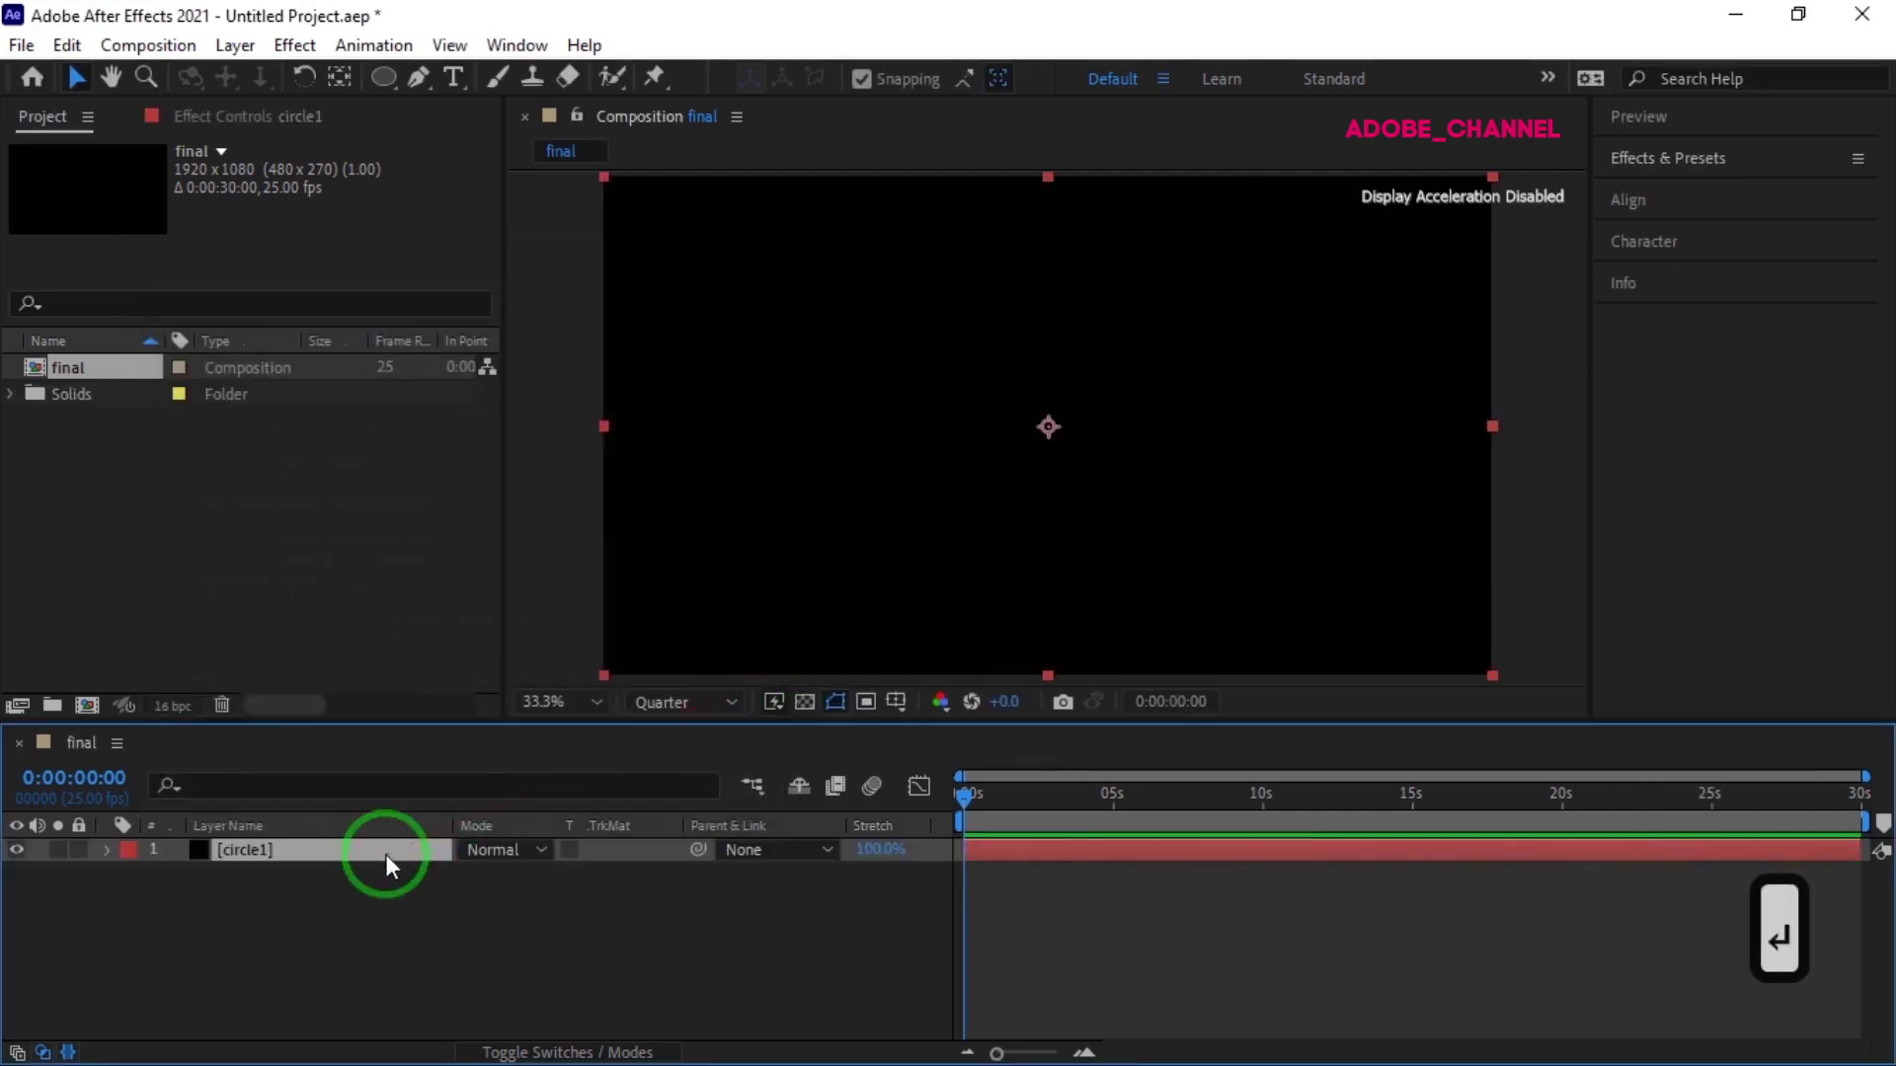
left_click(387, 80)
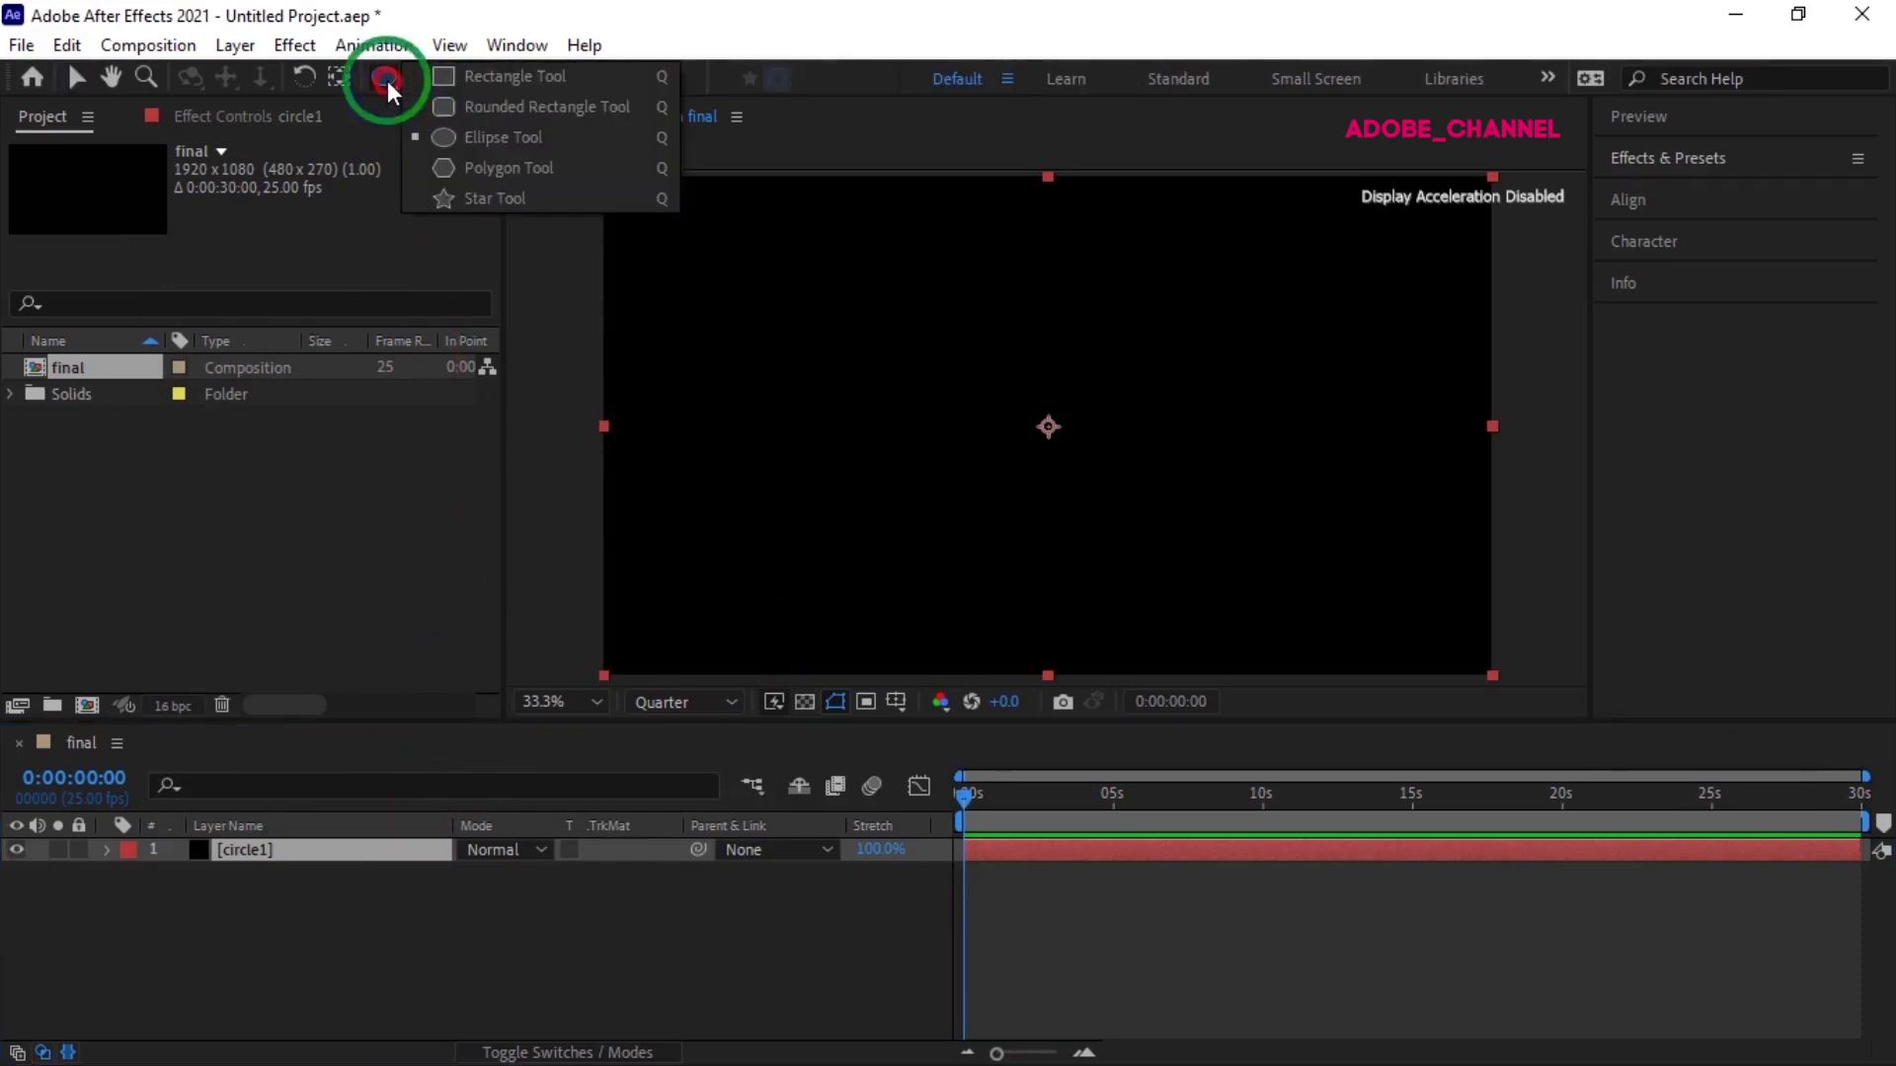
left_click(489, 138)
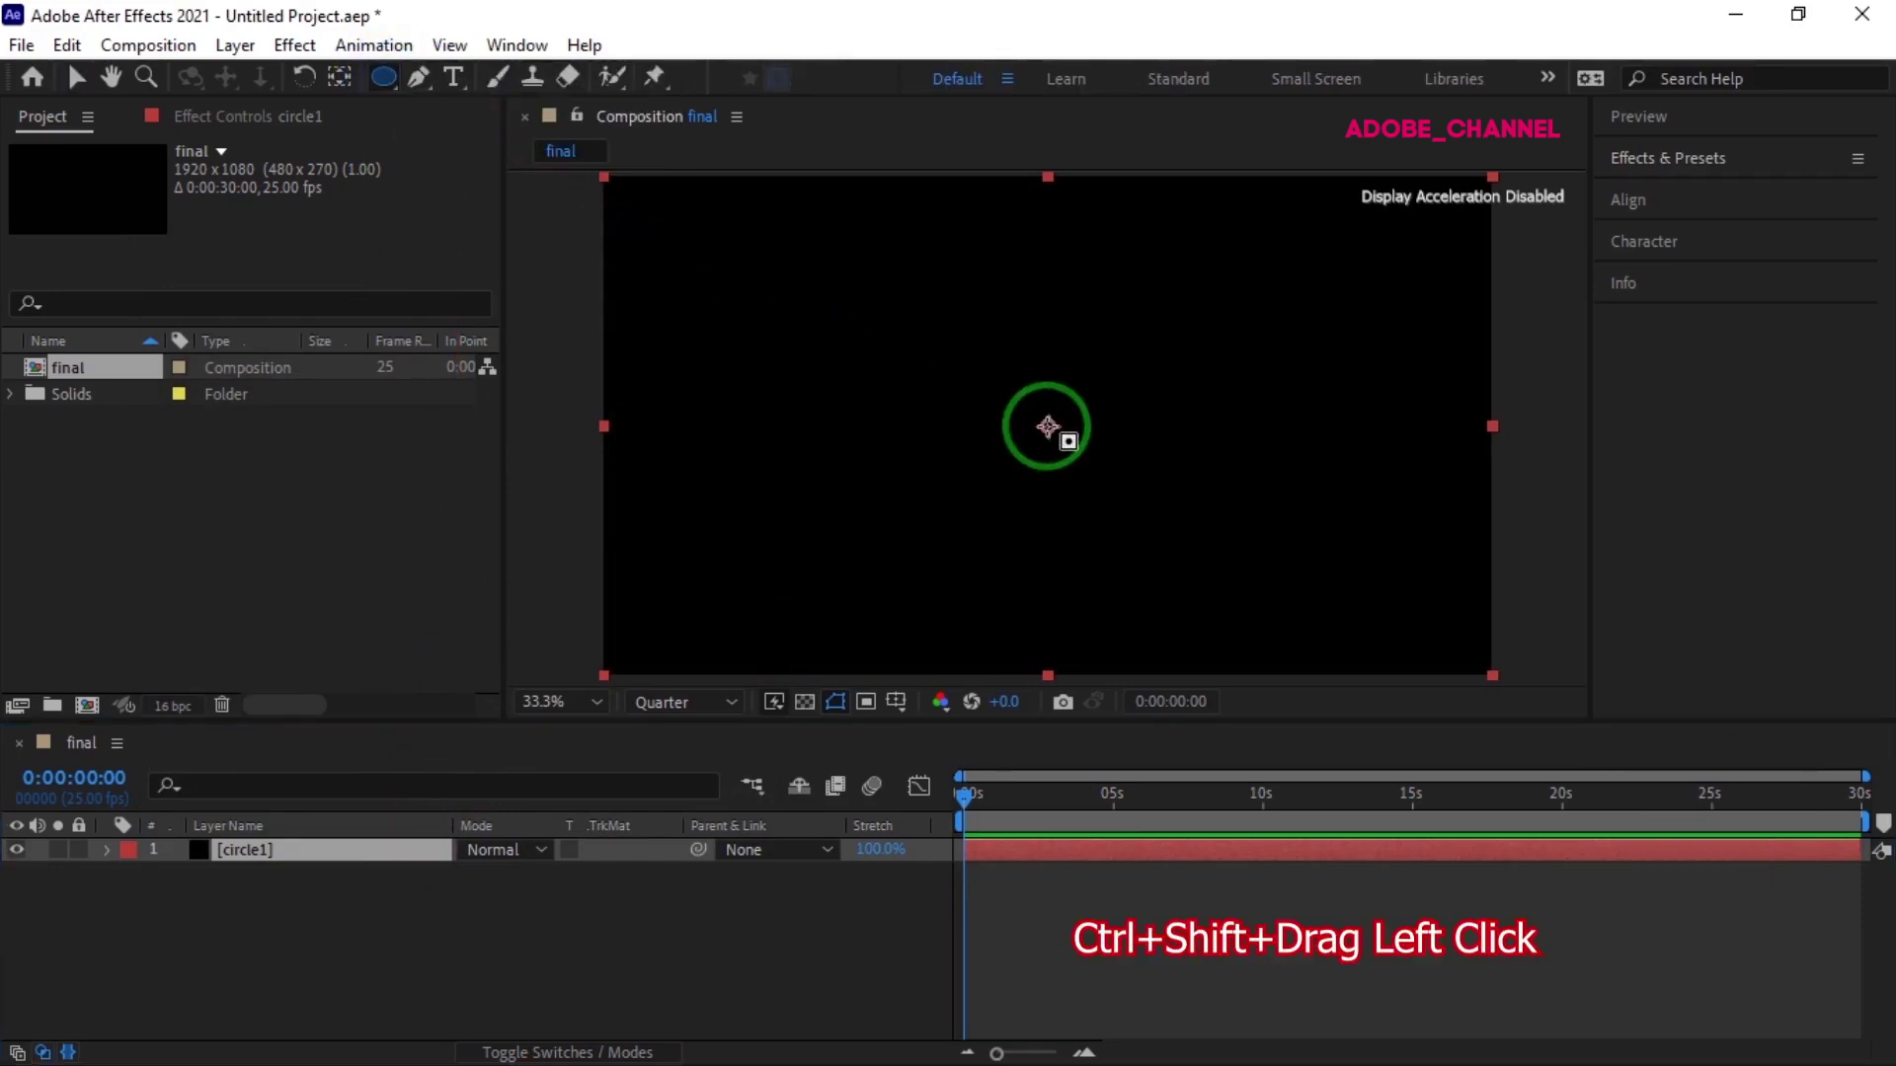
left_click_drag(1048, 427, 1285, 560)
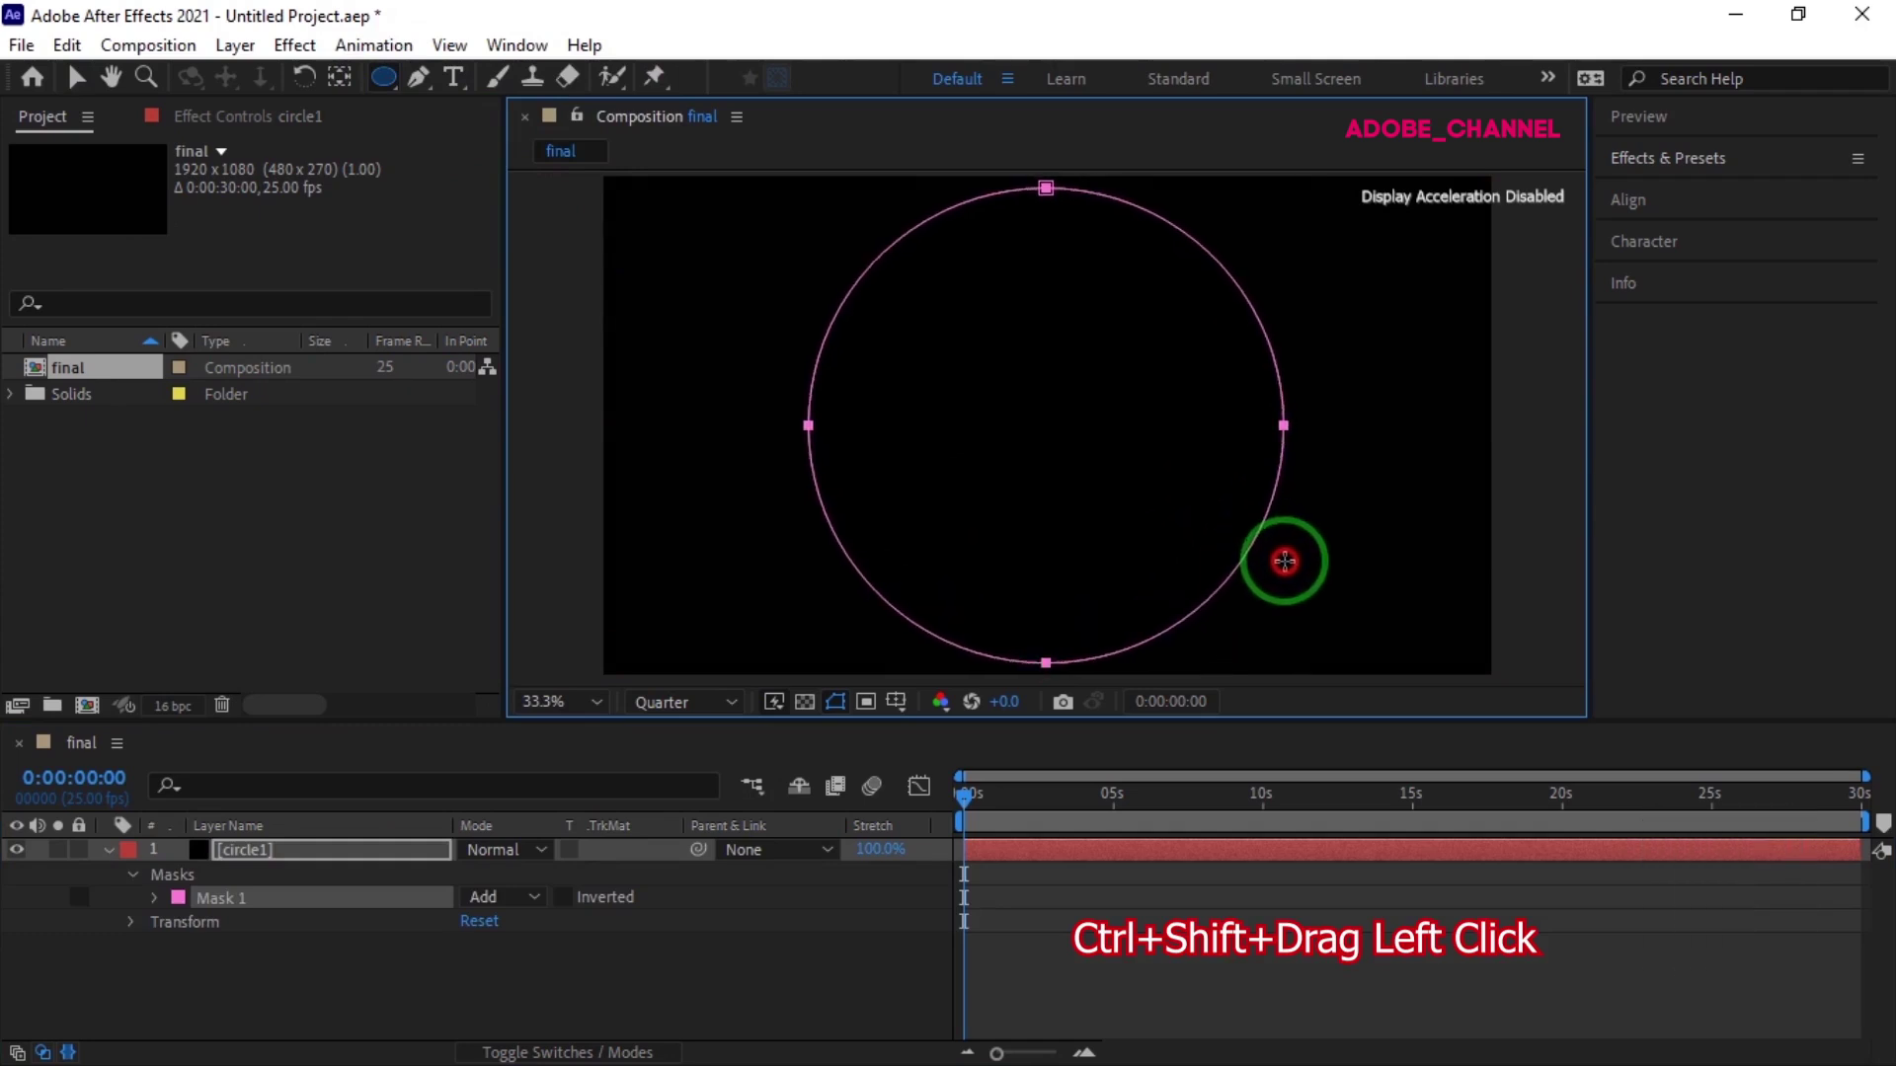
Find the Saber effect by searching for "saber" and apply it to the circle1 layer
left_click(1750, 161)
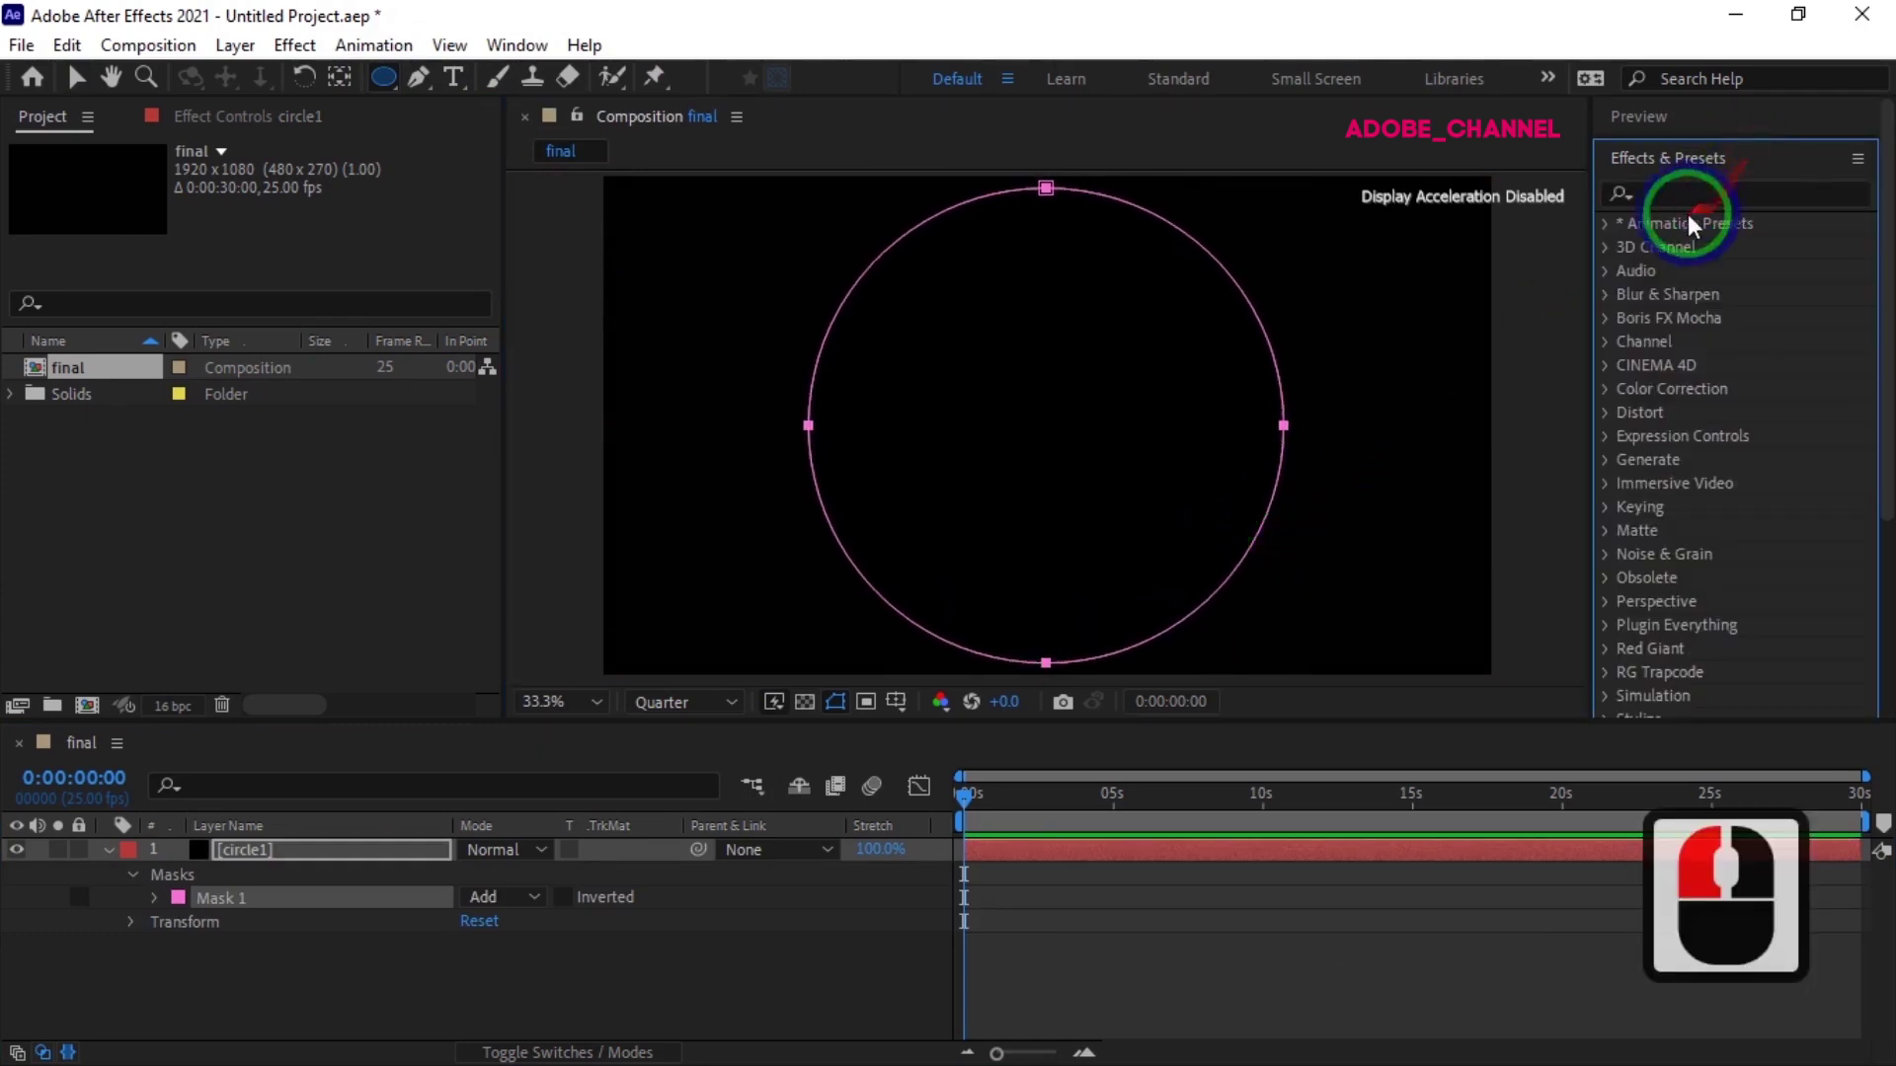
left_click(1673, 193)
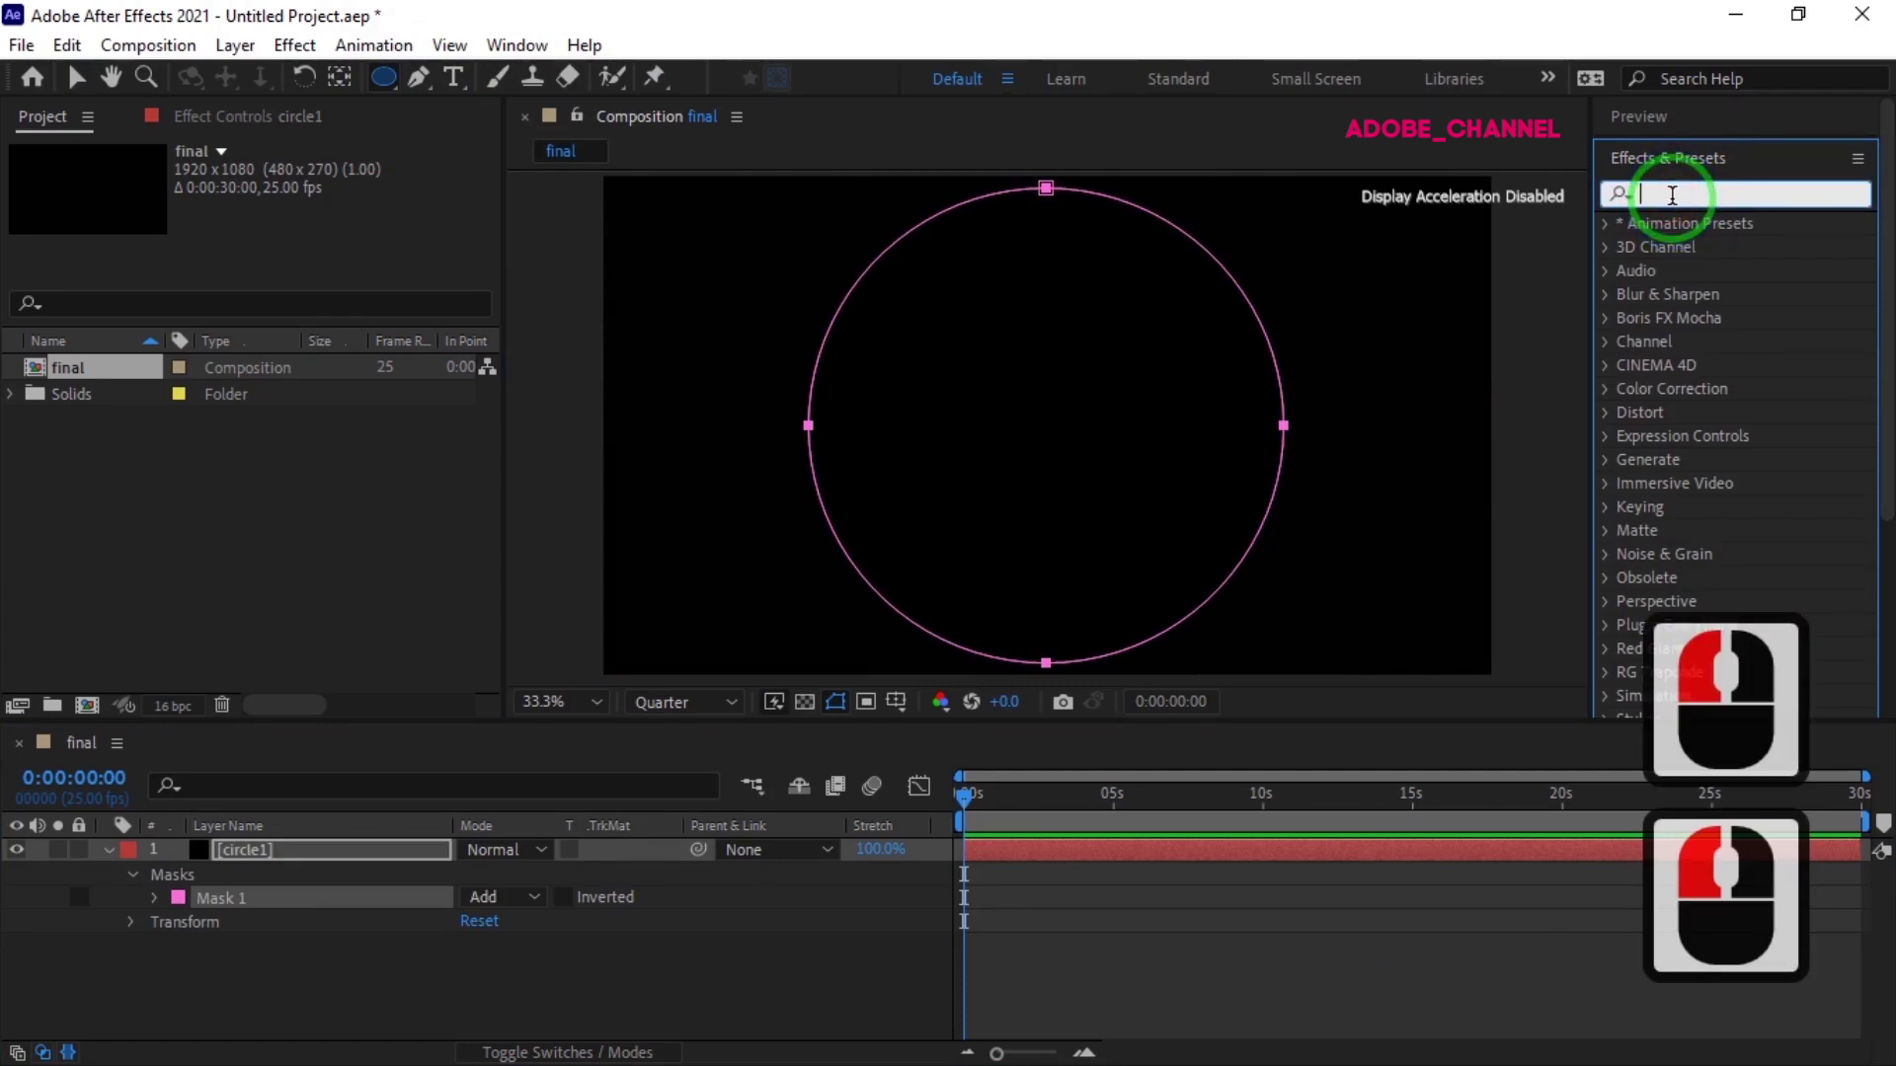
type("sab")
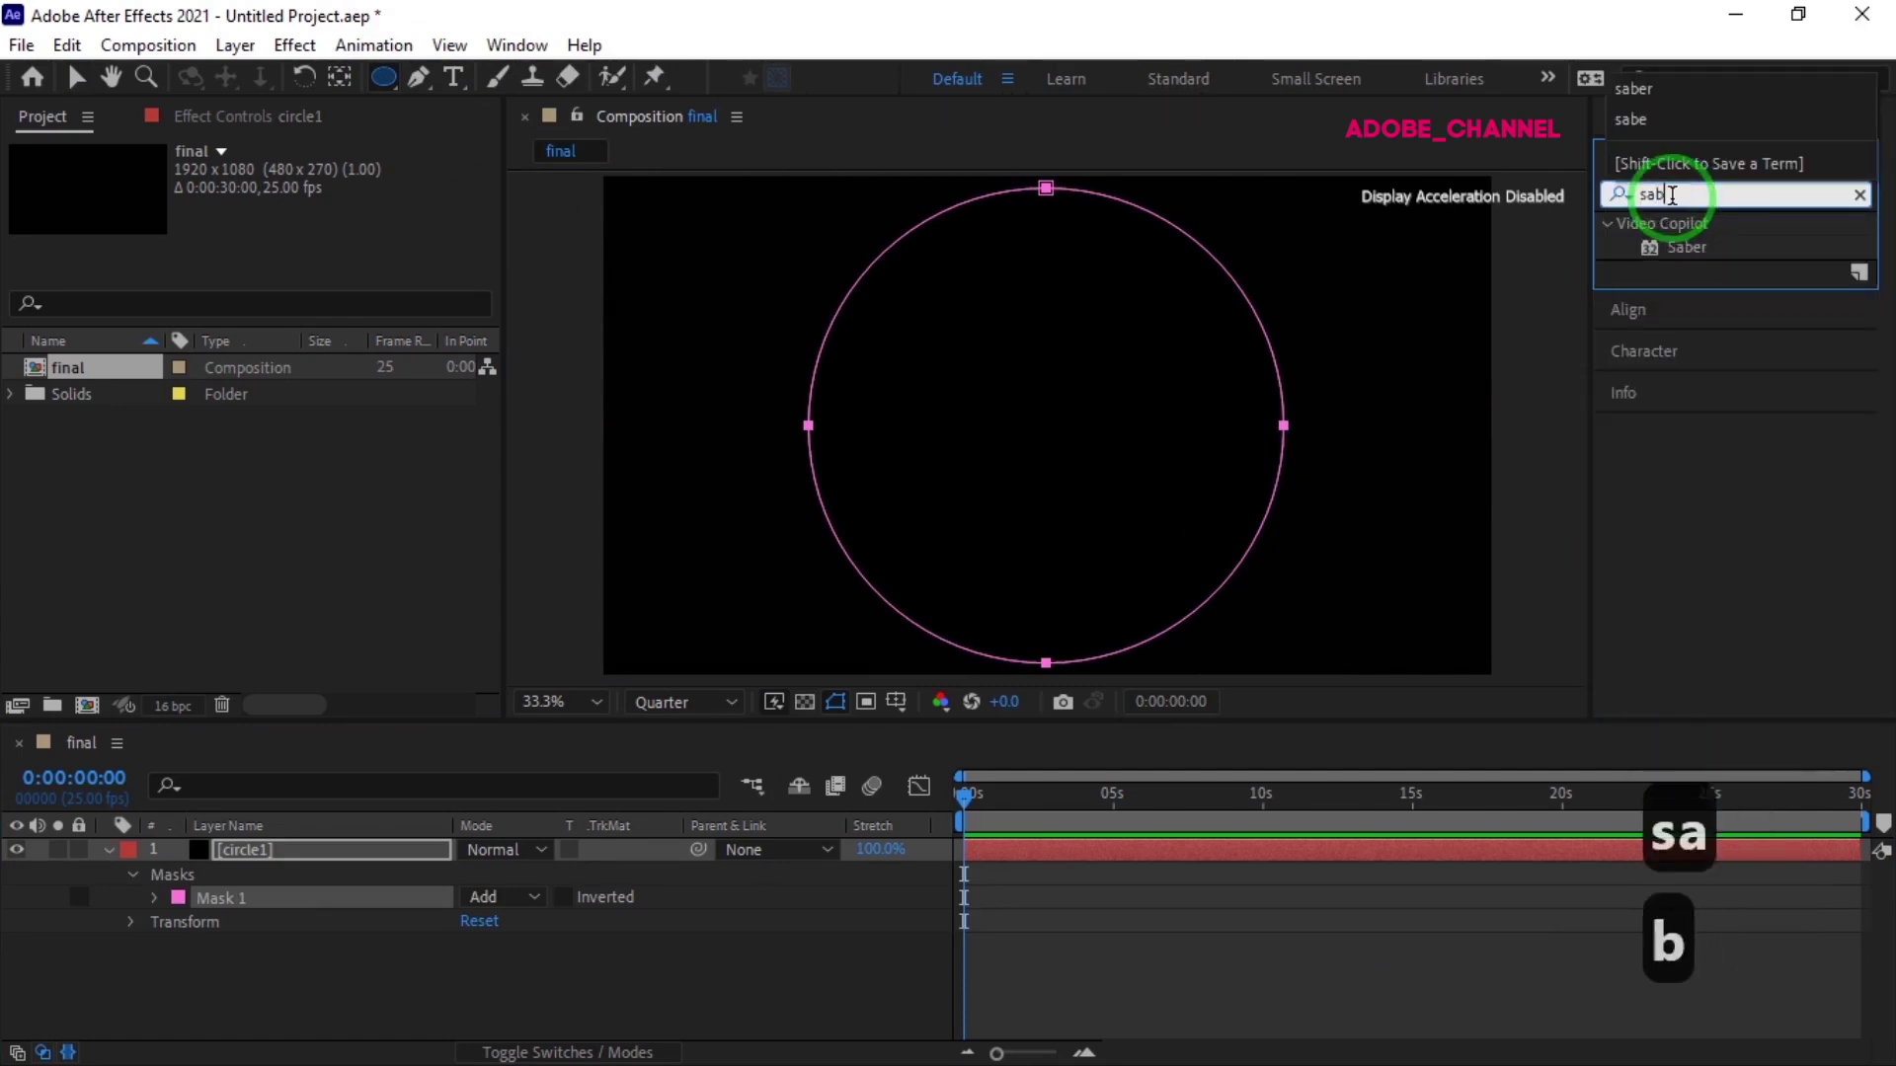
type("er")
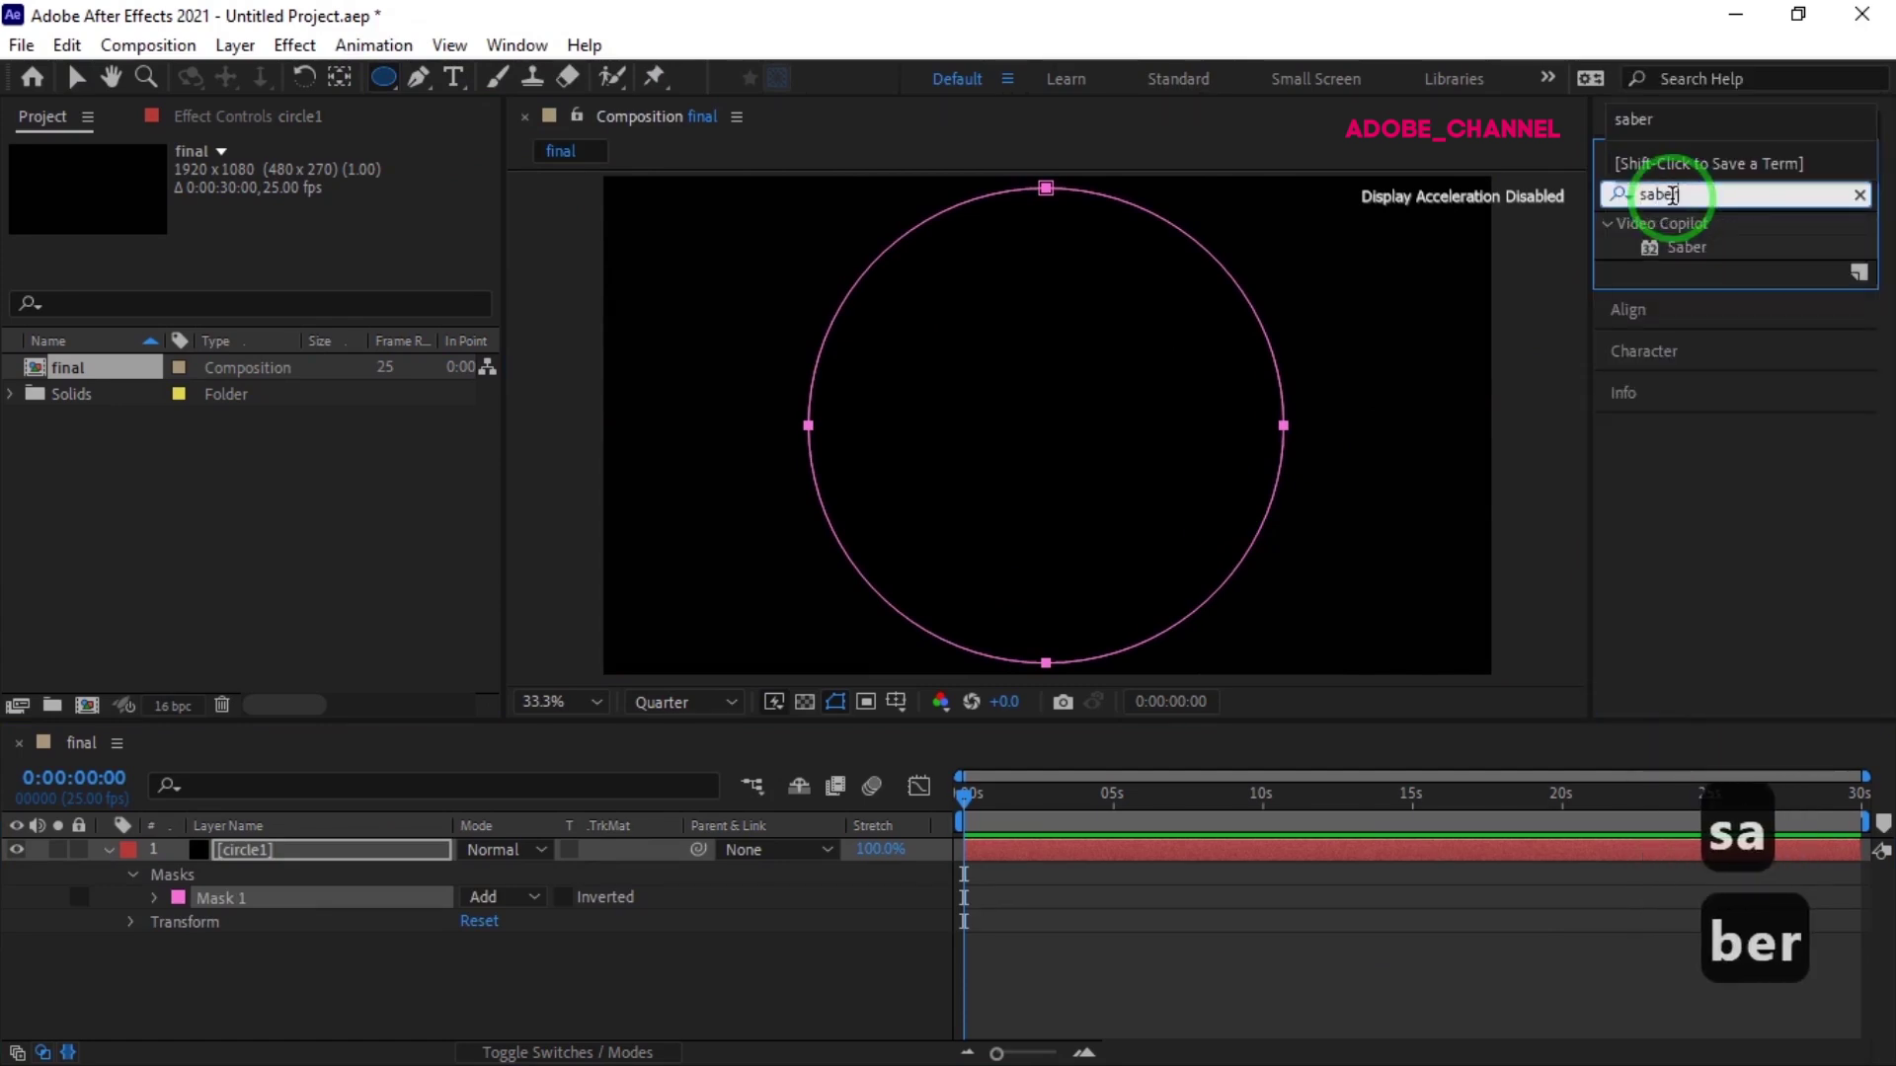
double_click(1689, 255)
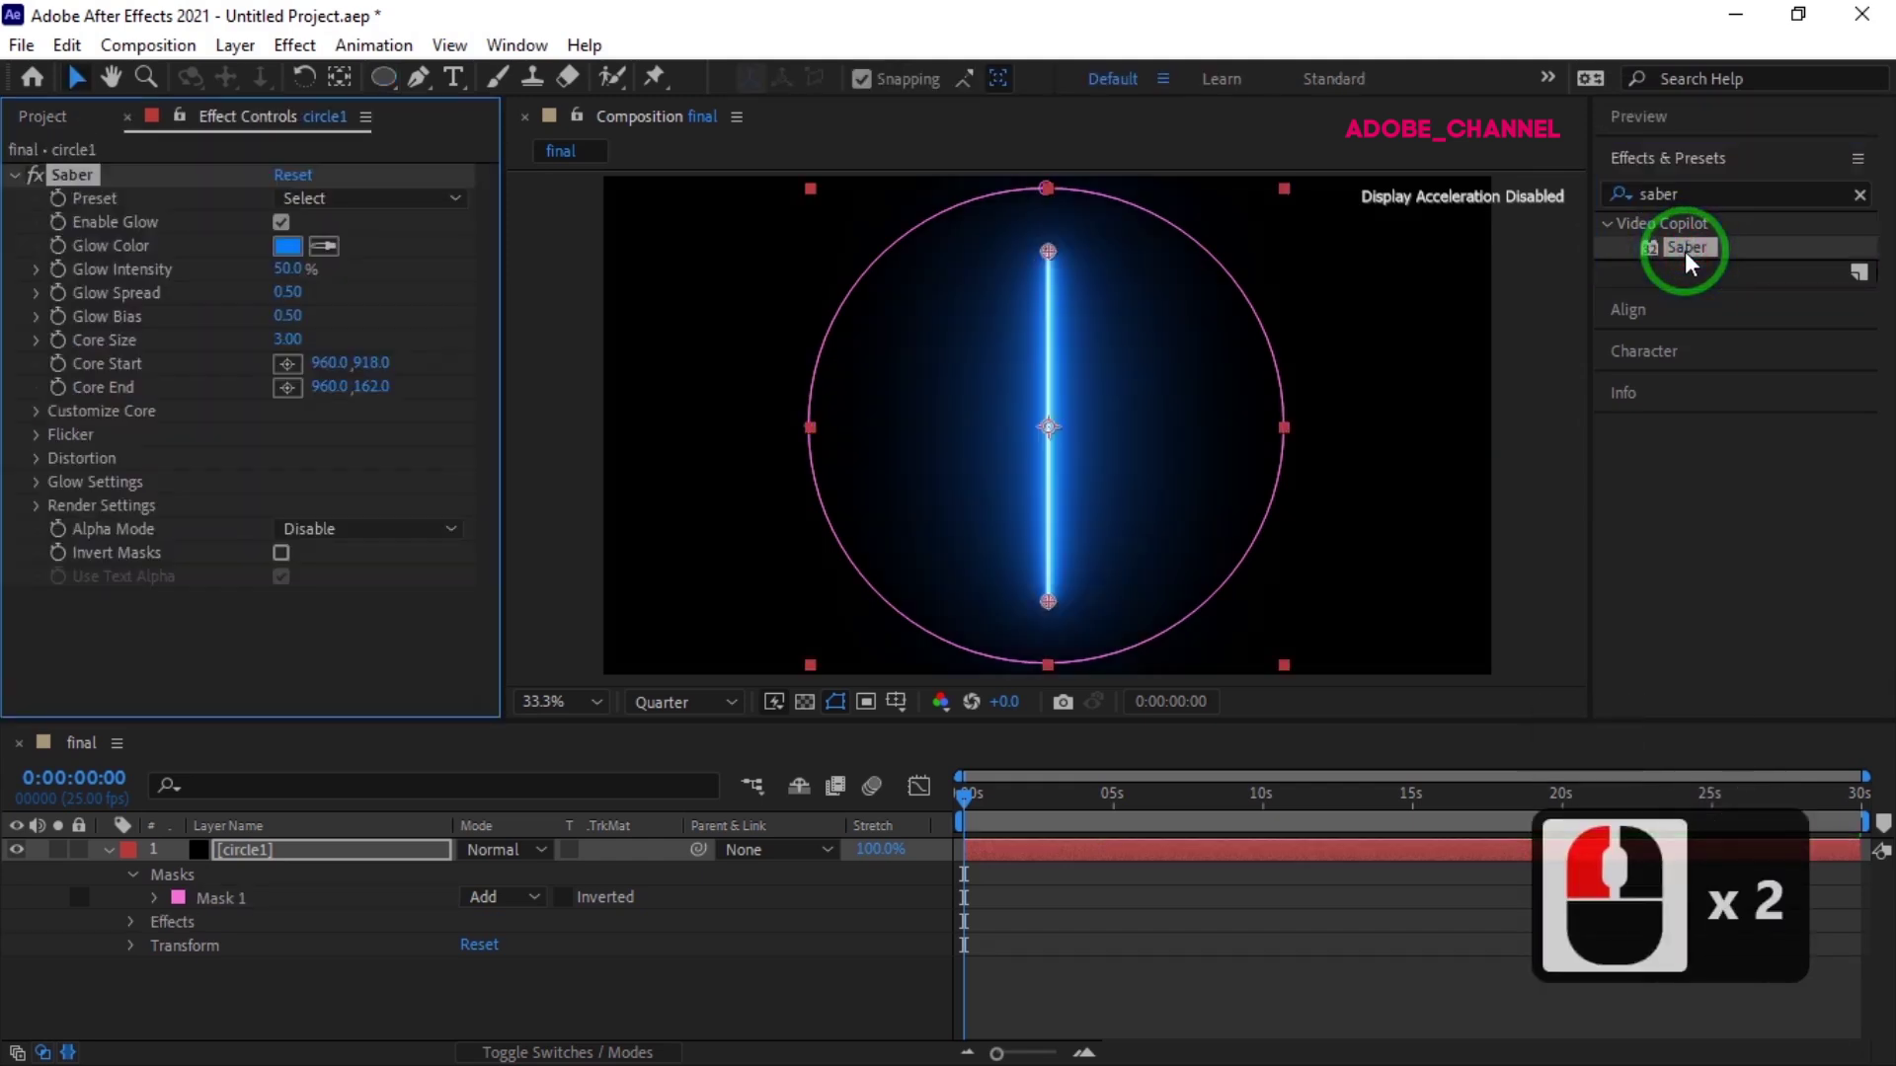
Set the Saber effect's core type to Layer Masks in its Customize Core settings
left_click(38, 412)
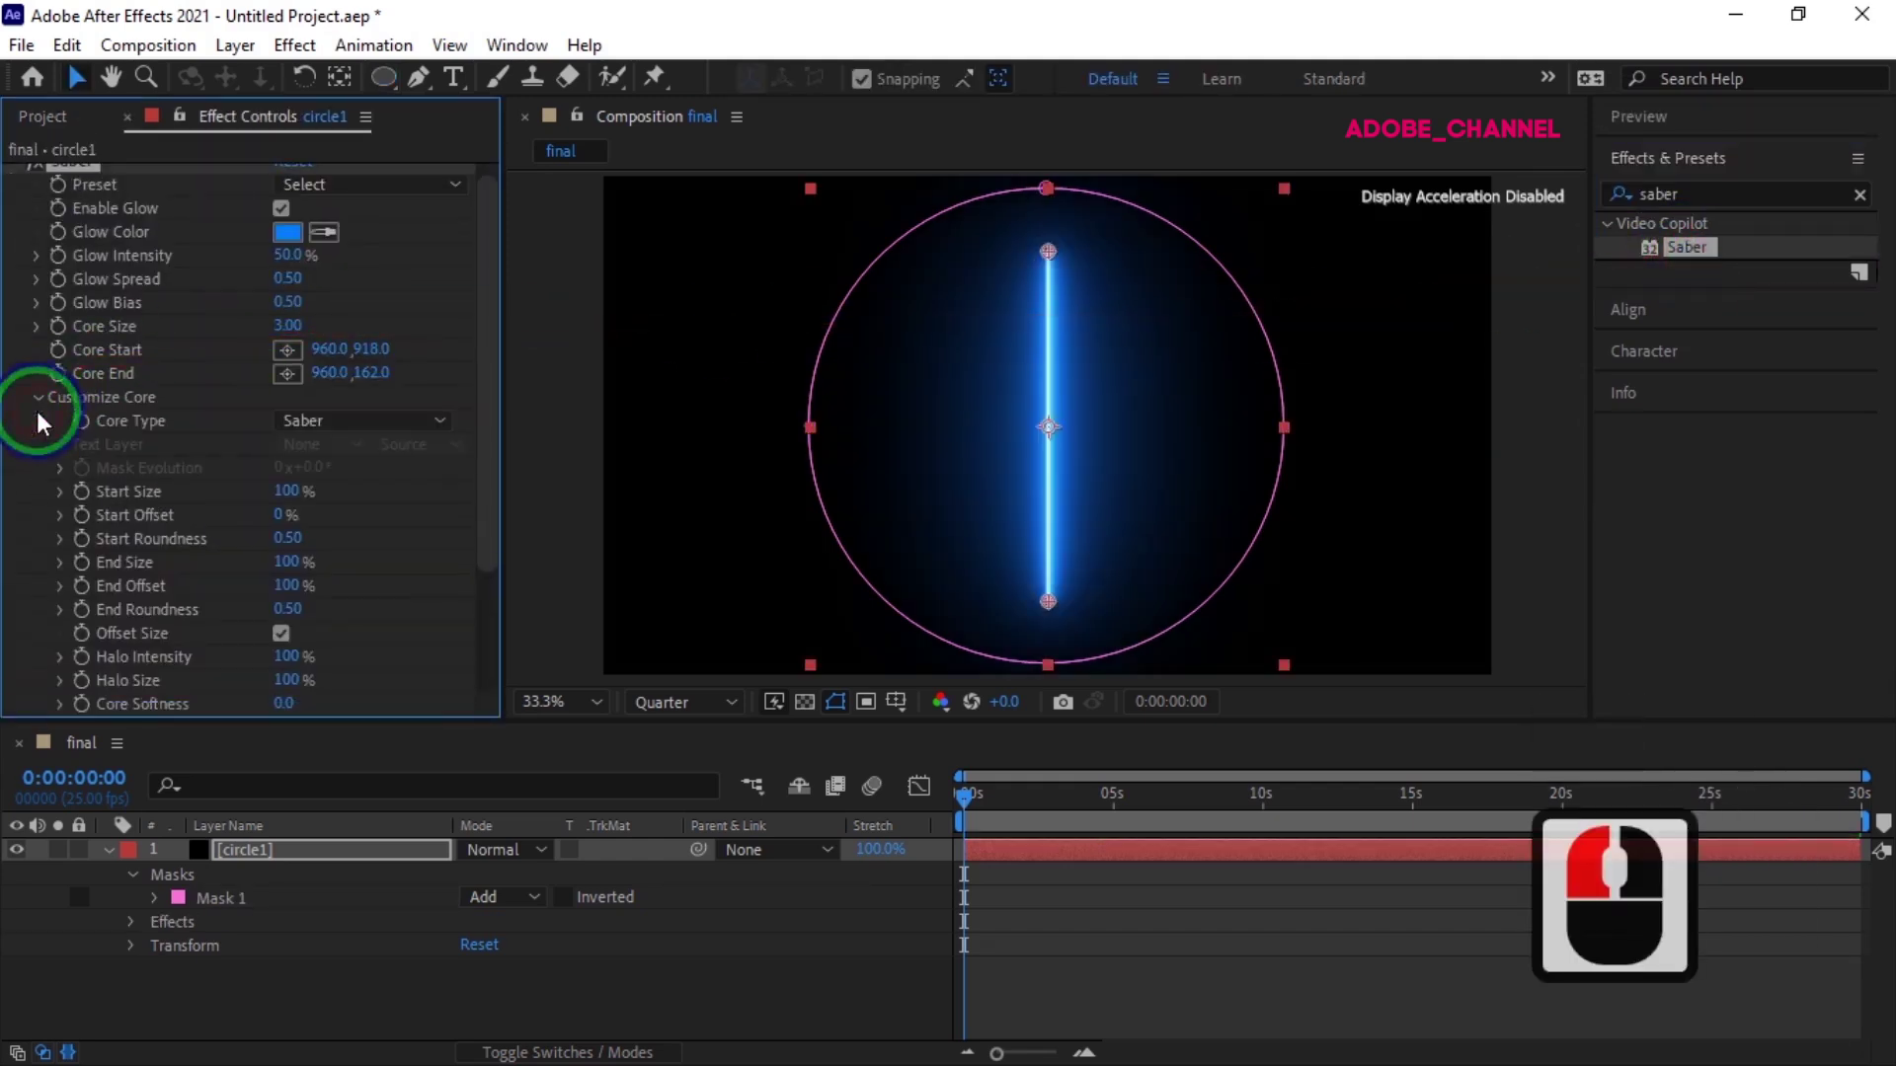
left_click(328, 425)
left_click(414, 480)
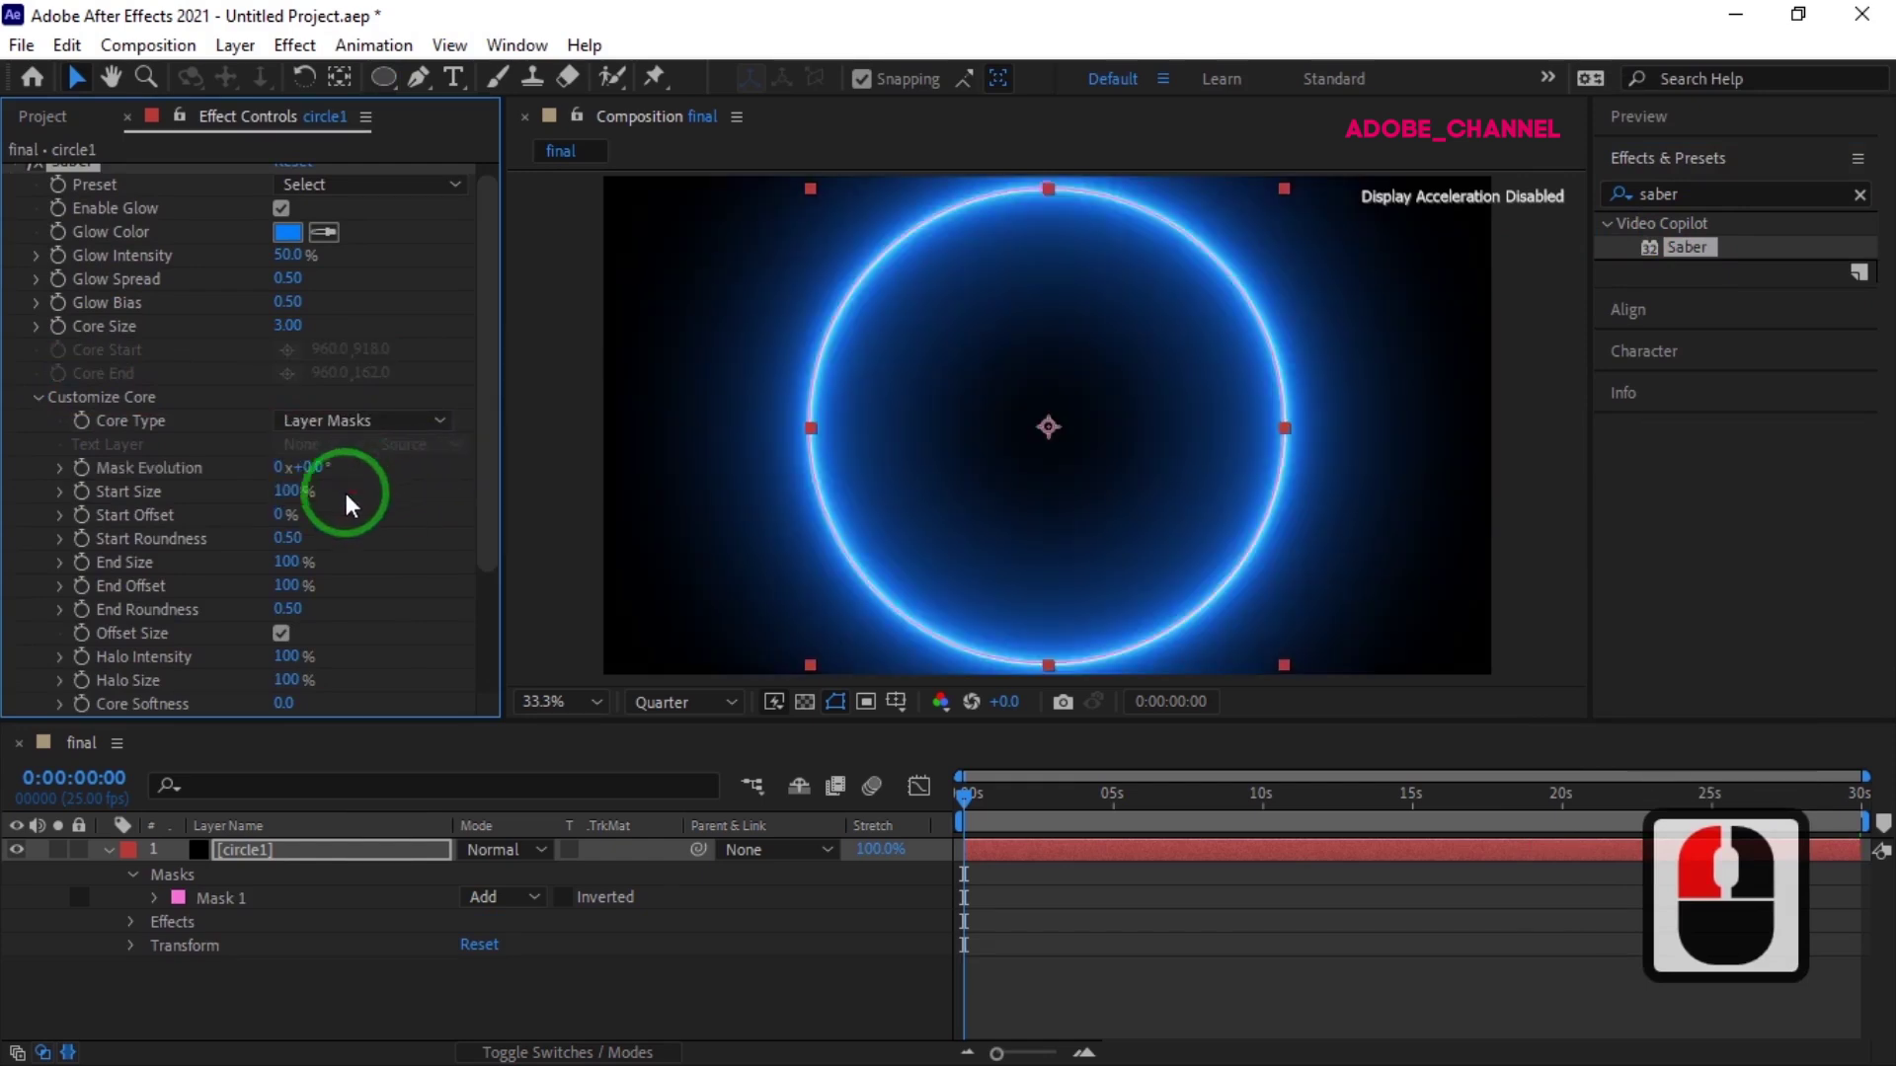
Set the Saber core's End Size to 0% and its End Offset to 50%
left_click(286, 562)
type("0")
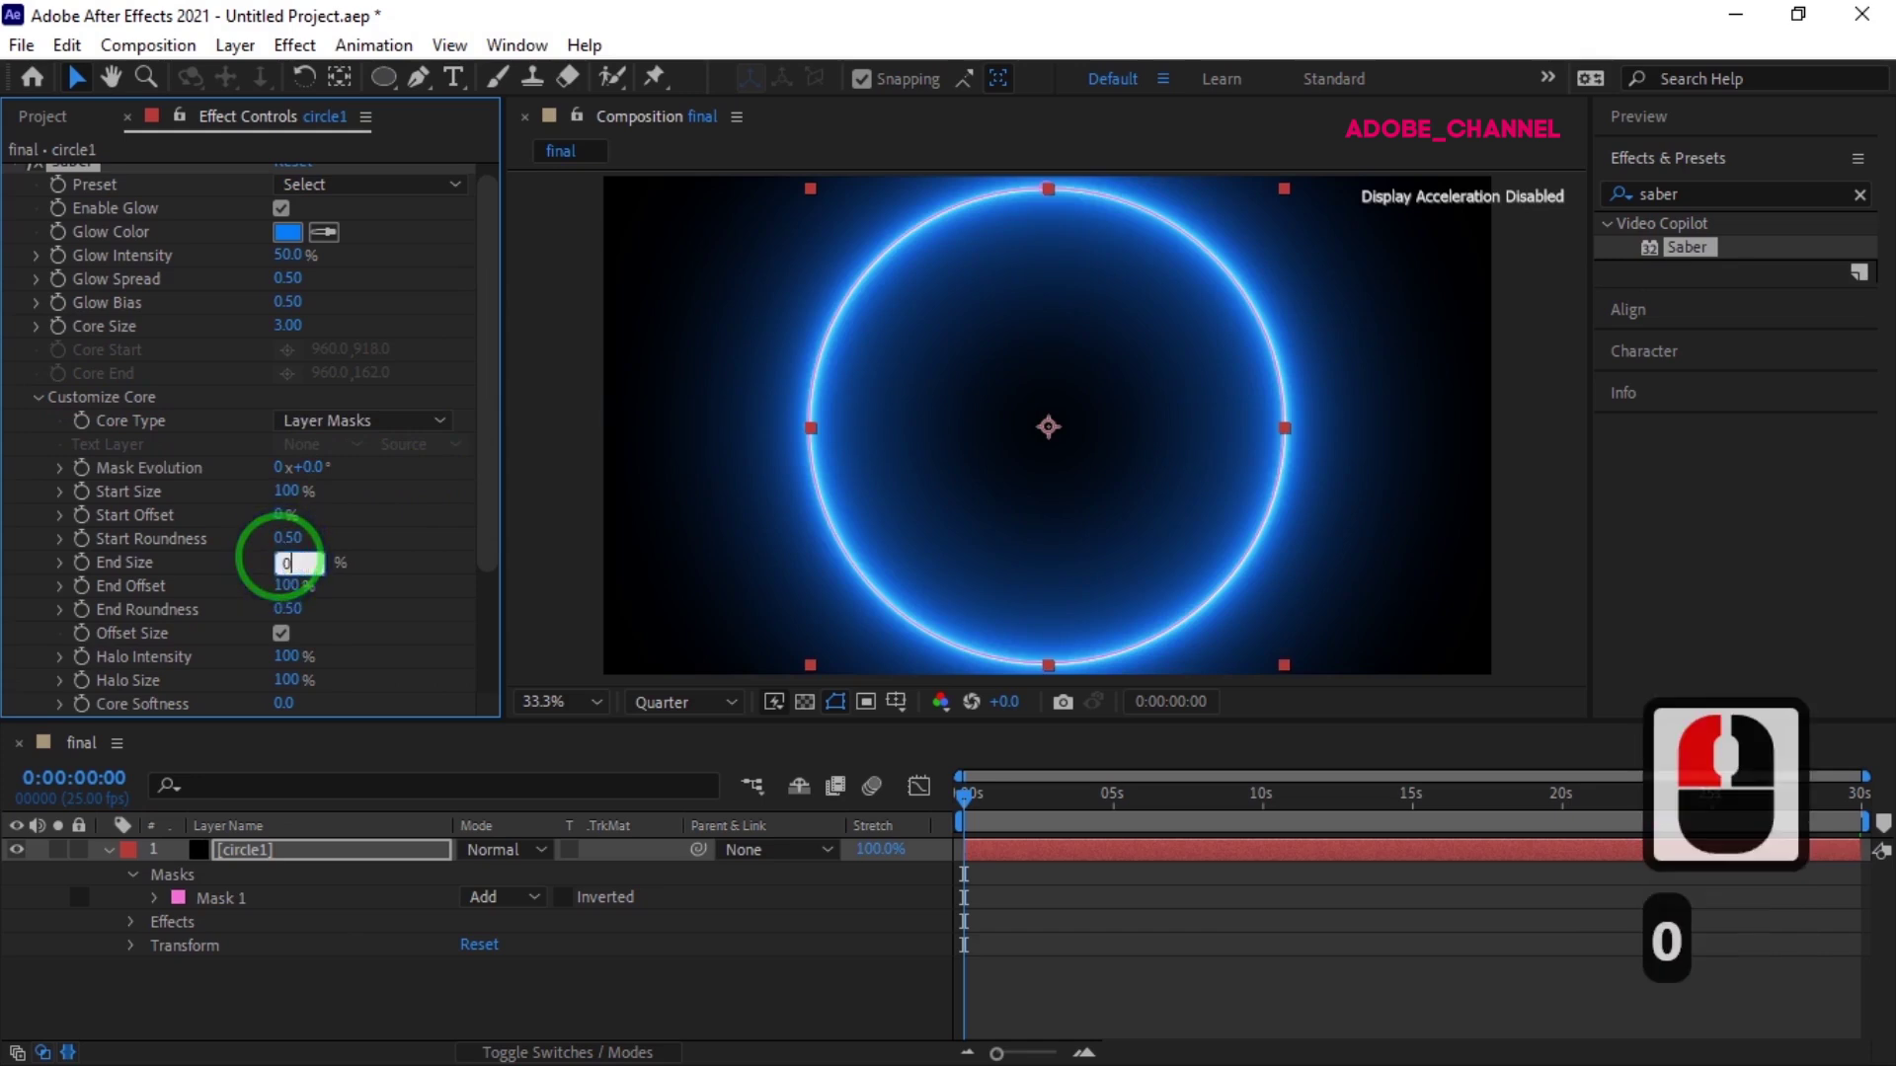
key("Return")
left_click(286, 586)
type("5")
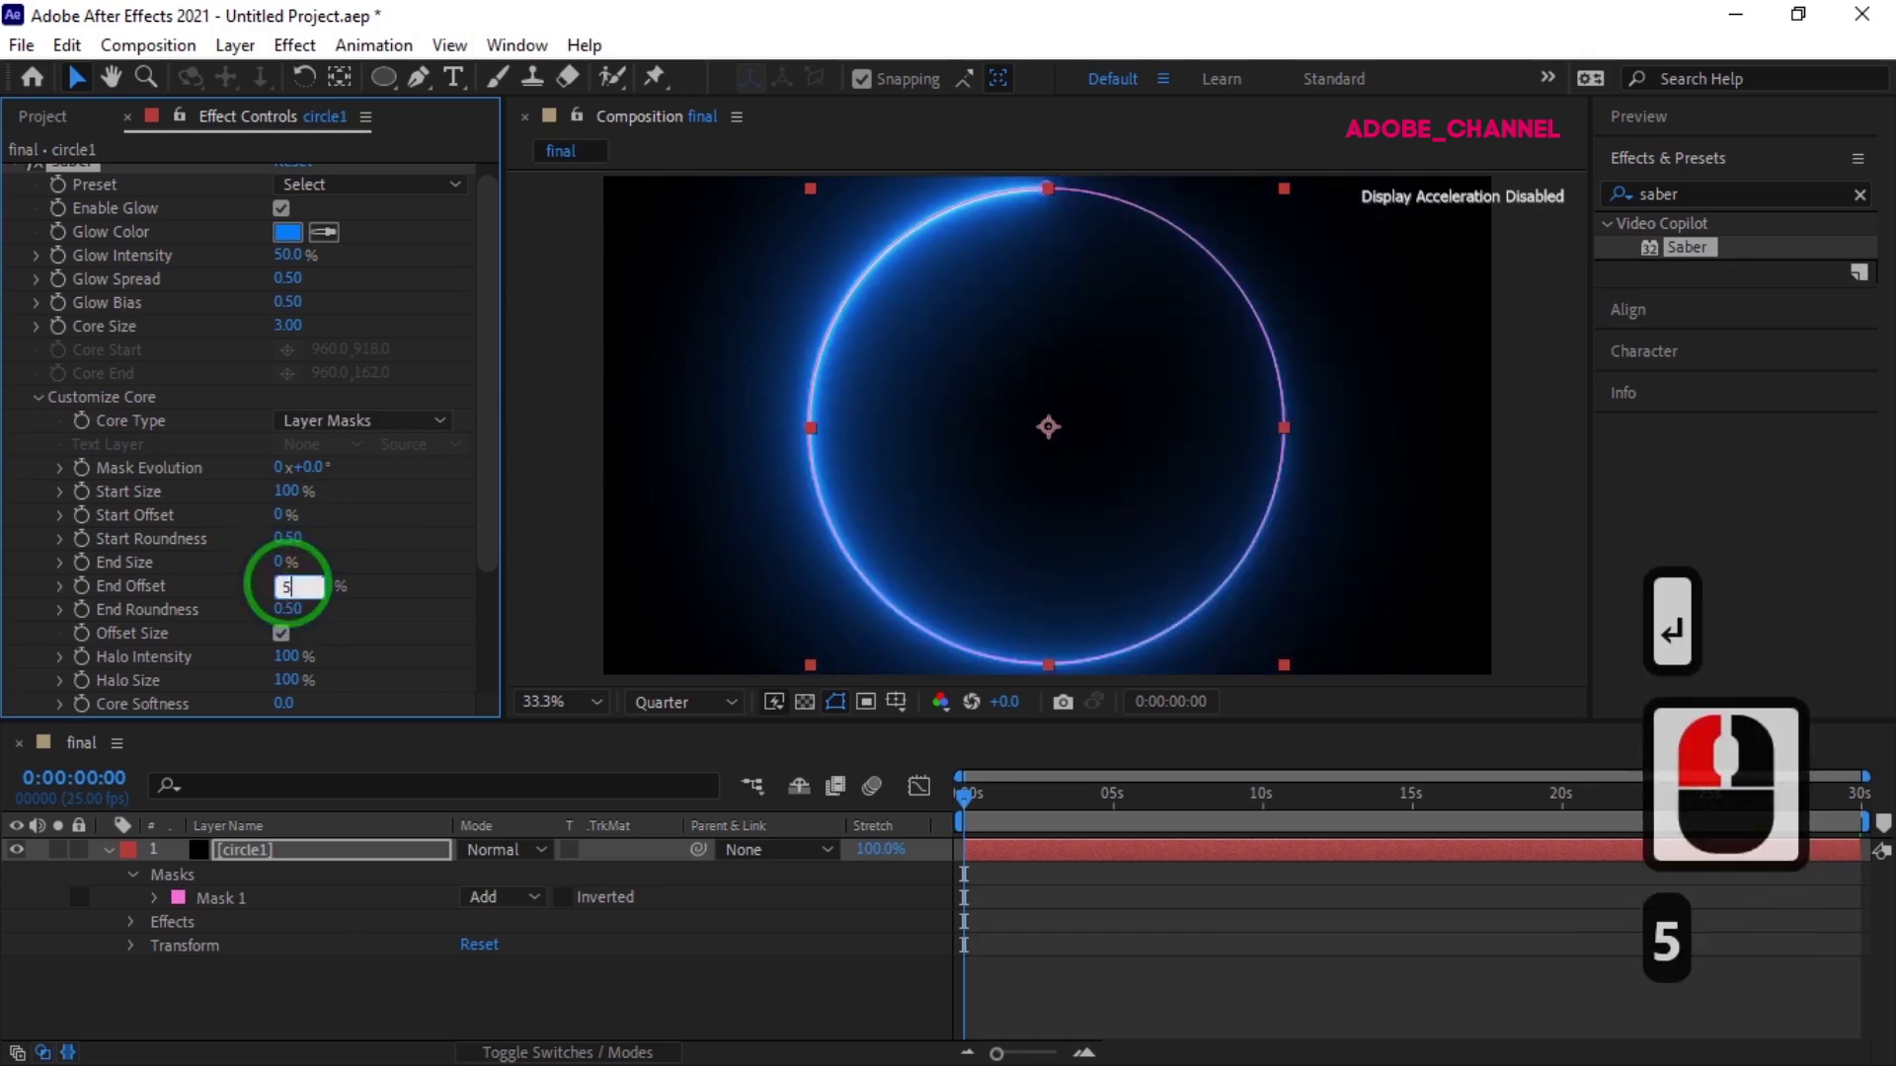
type("0")
key("Return")
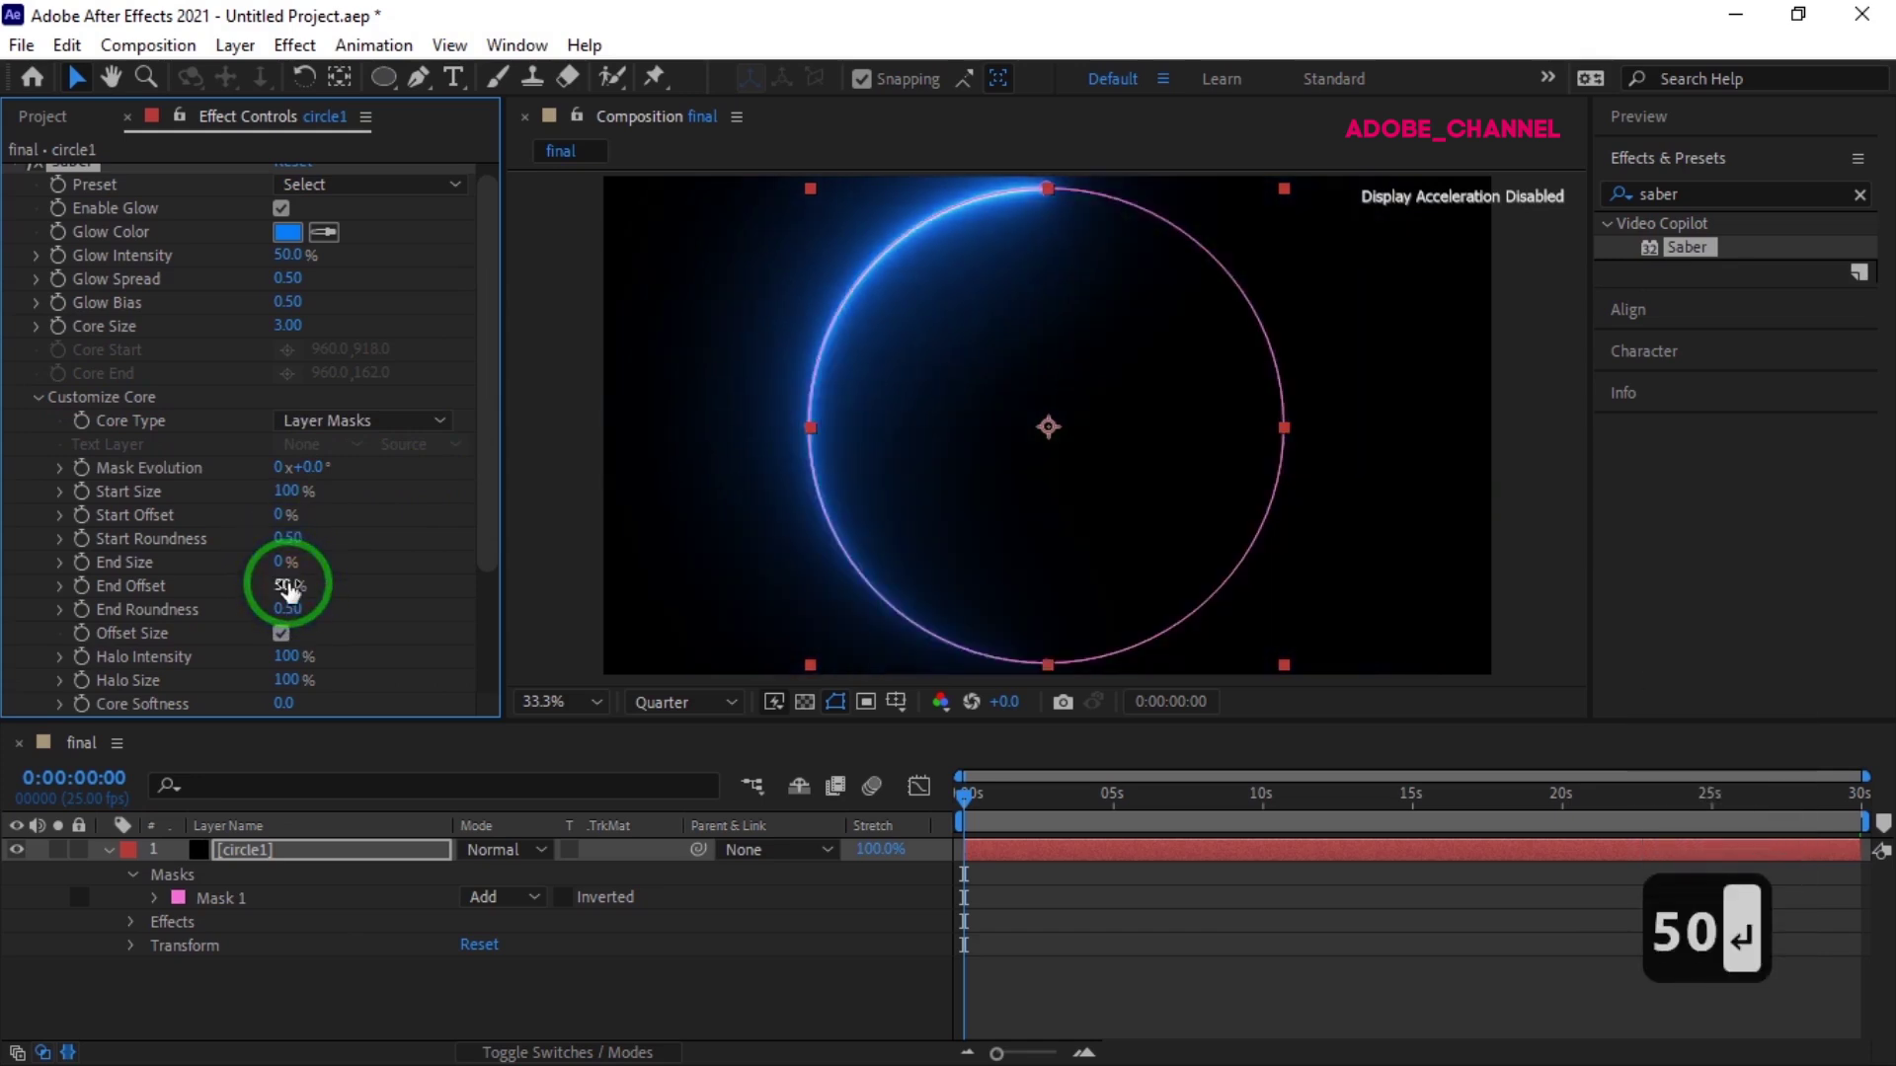
Keyframe Saber's Mask Evolution from its current value at the start to -1x at 0:00:01:00
left_click(83, 474)
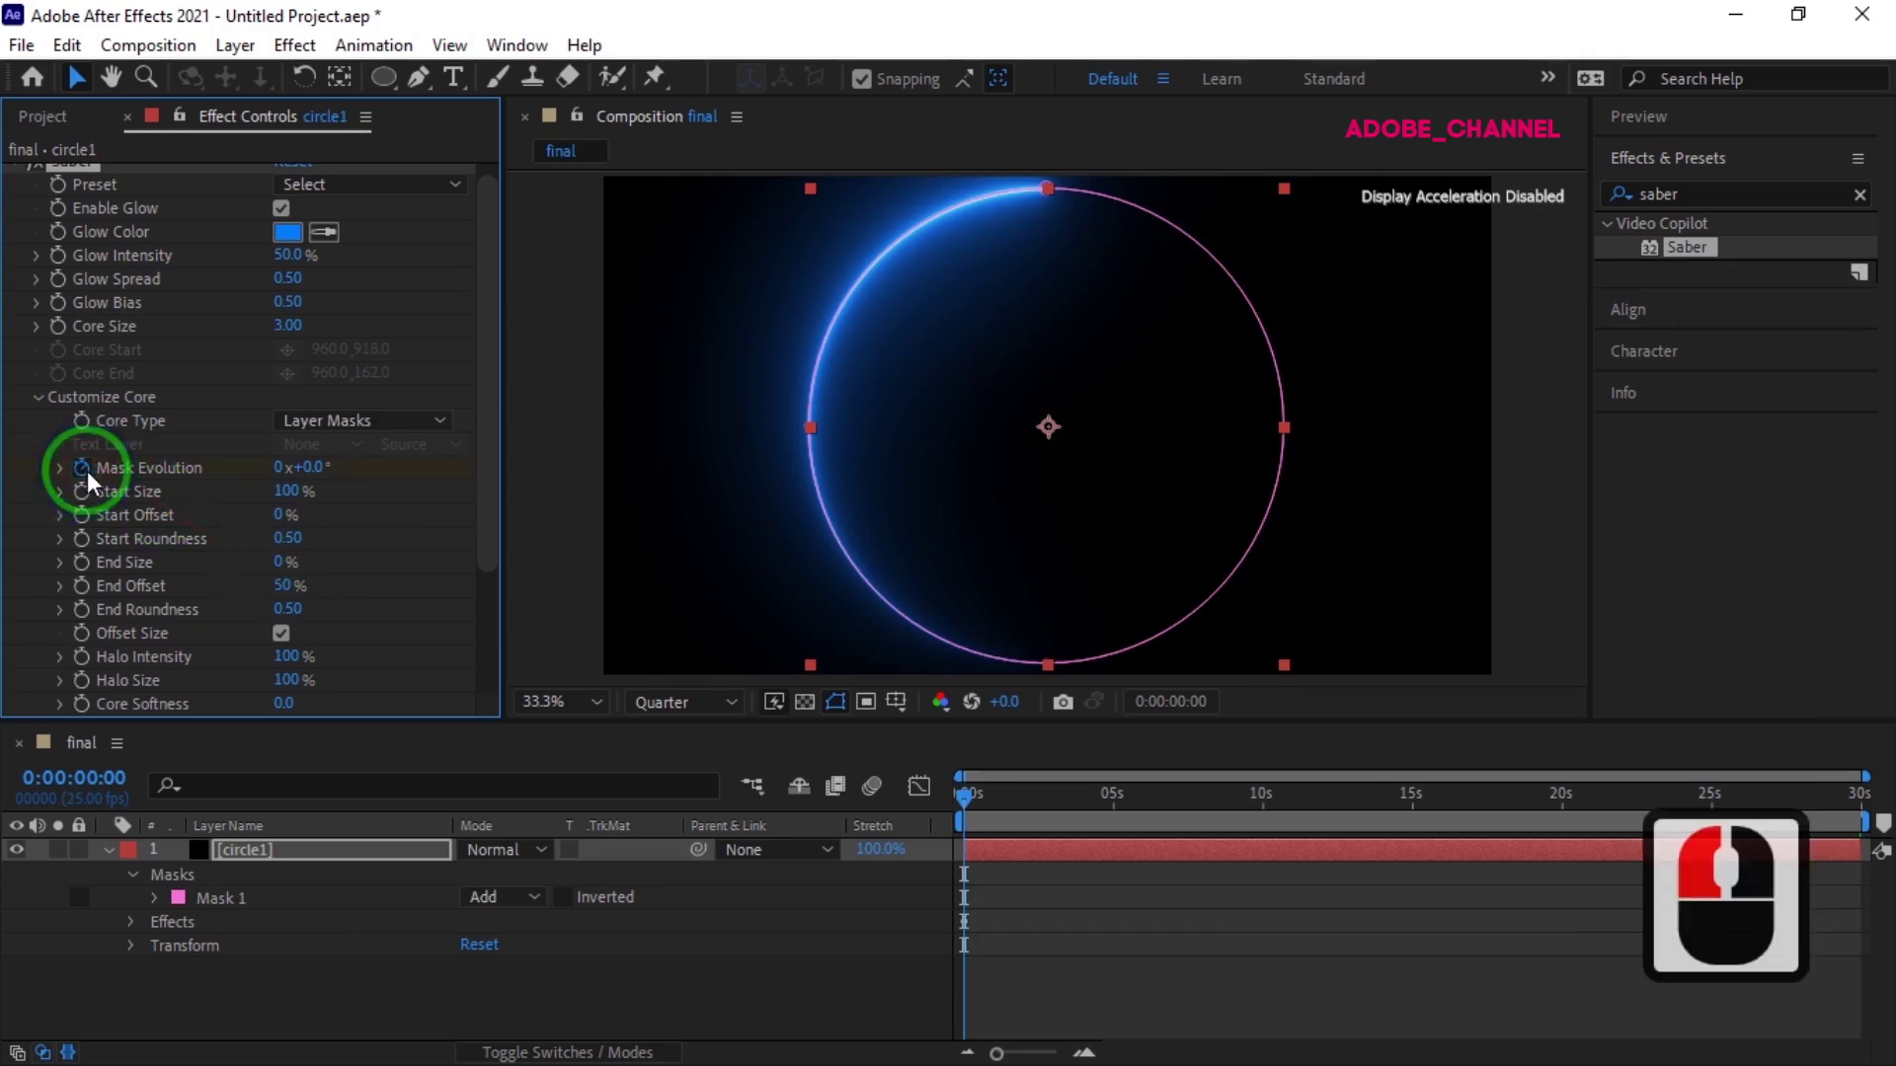
left_click(75, 778)
type("100")
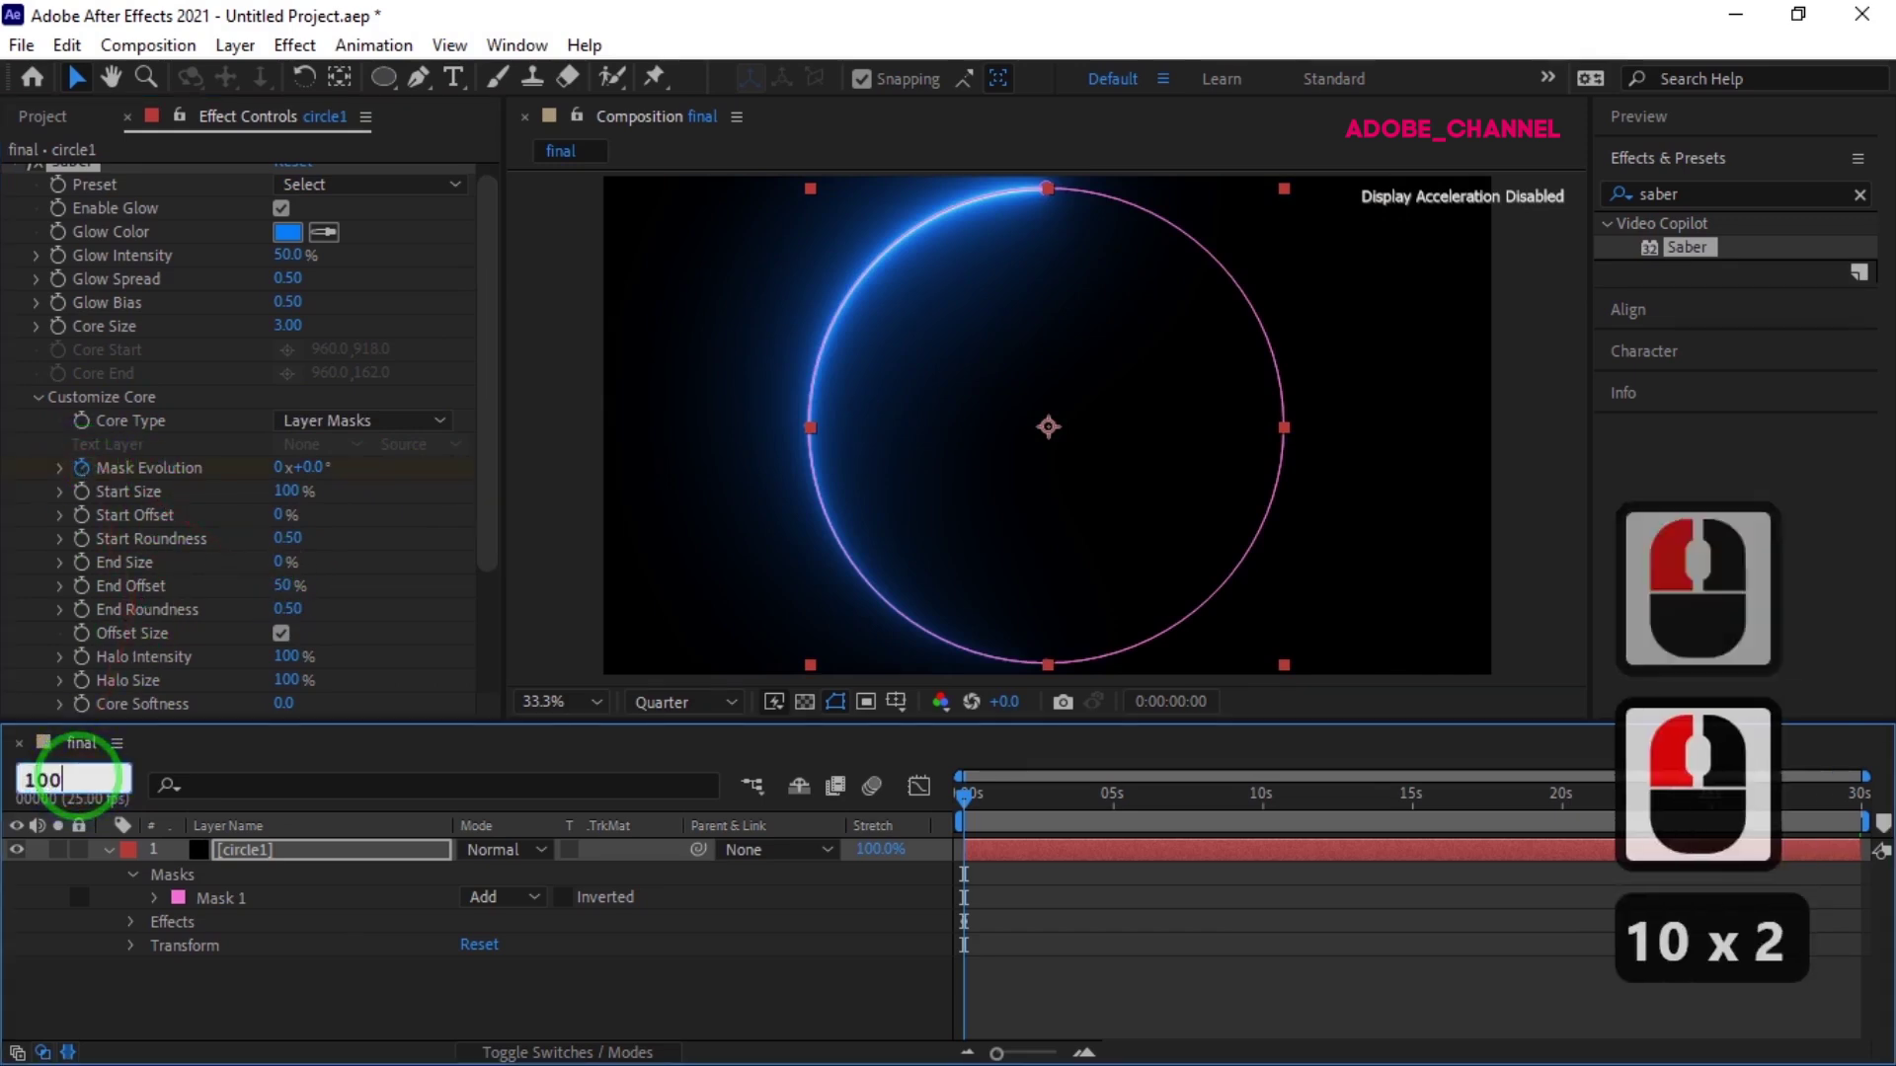
key("Return")
left_click(280, 511)
left_click(279, 468)
type("-1")
key("Return")
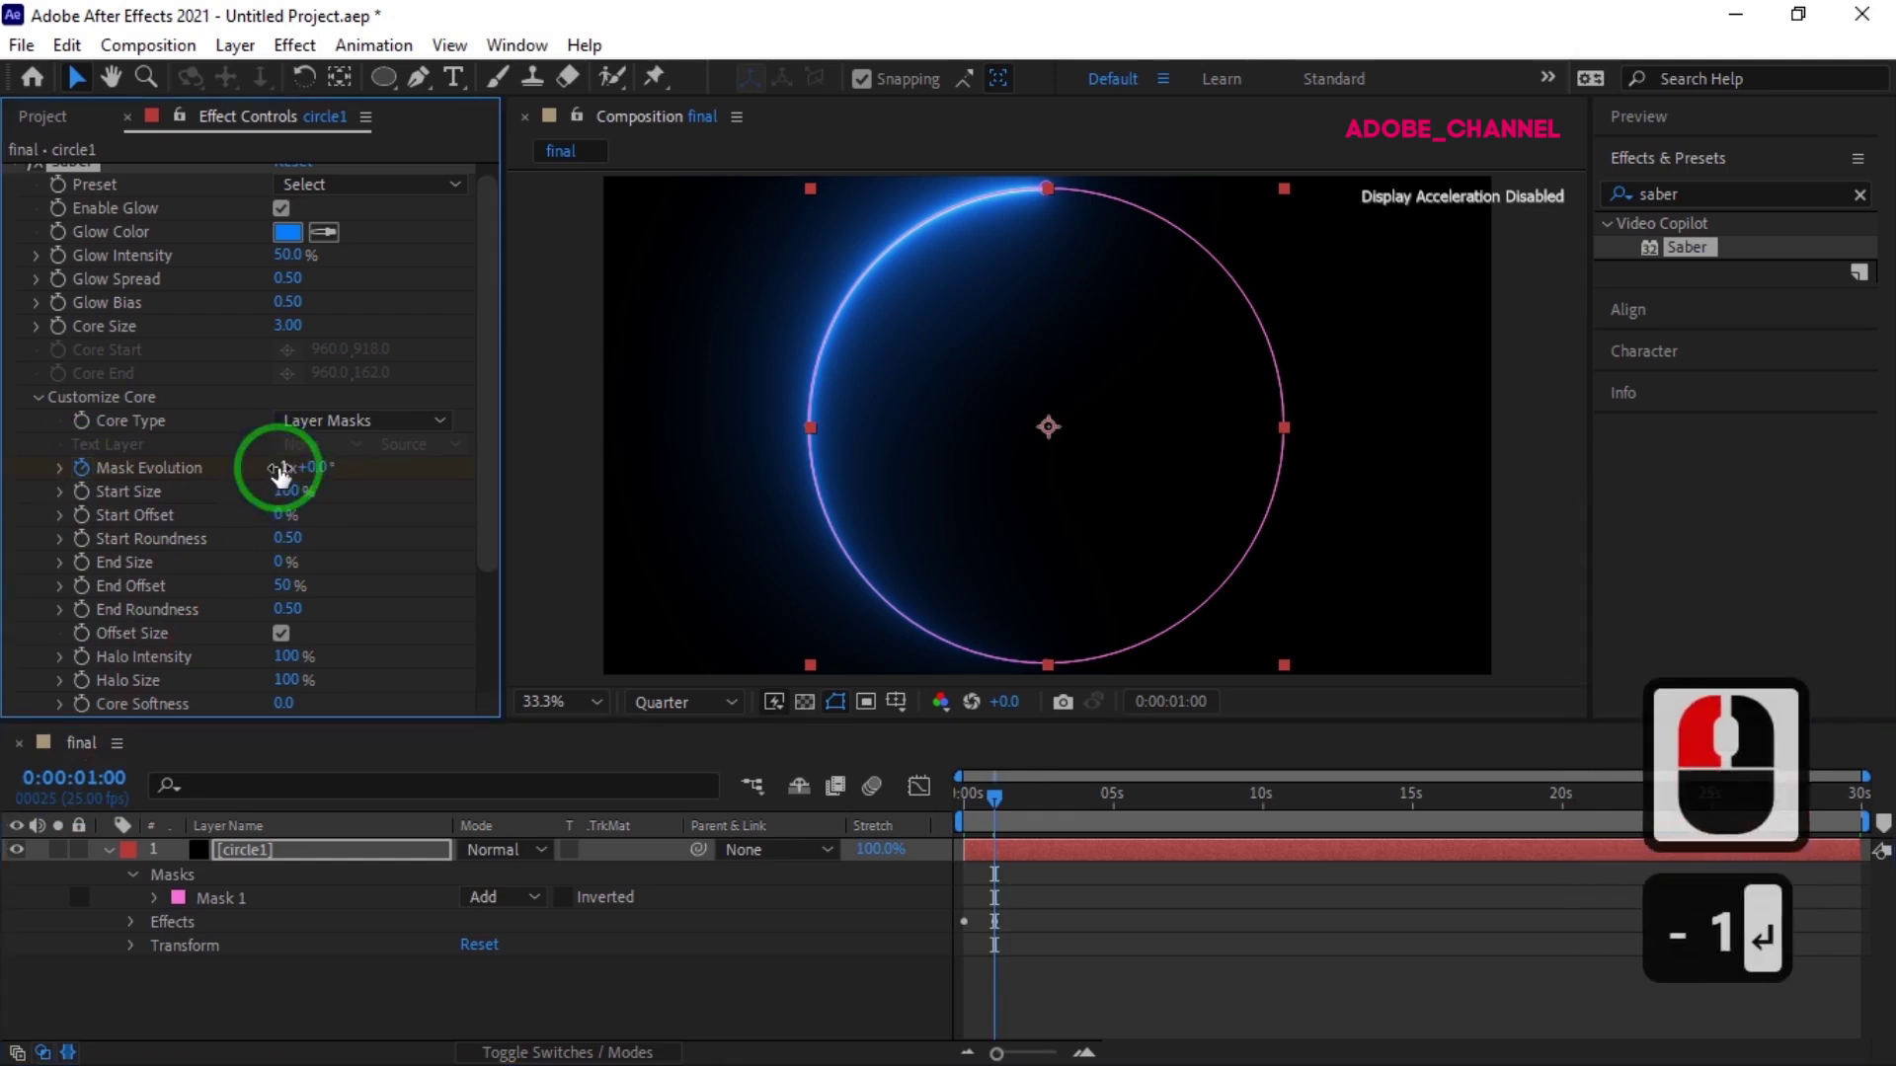
Reveal circle1's animated properties and scrub through the first second of the animation, ending at 0:00:00:00
left_click(286, 857)
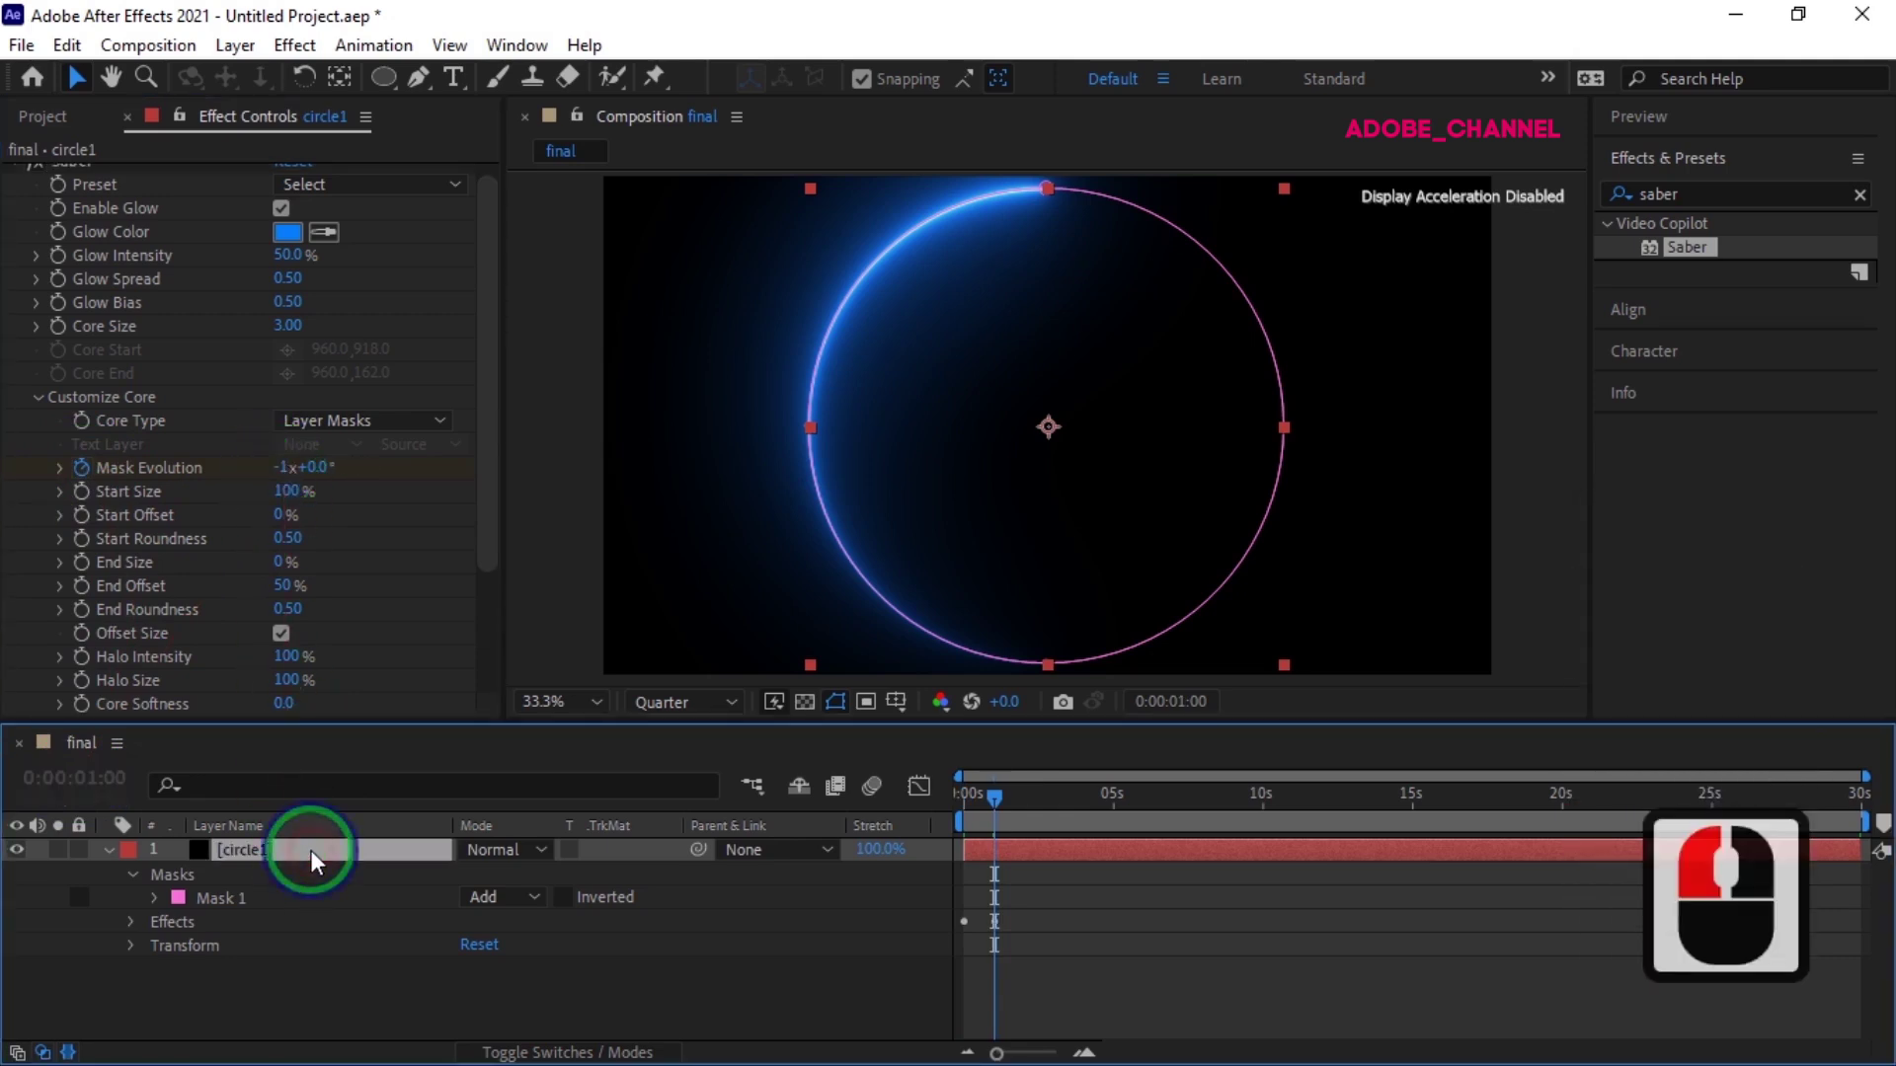
key("u")
left_click(1040, 1015)
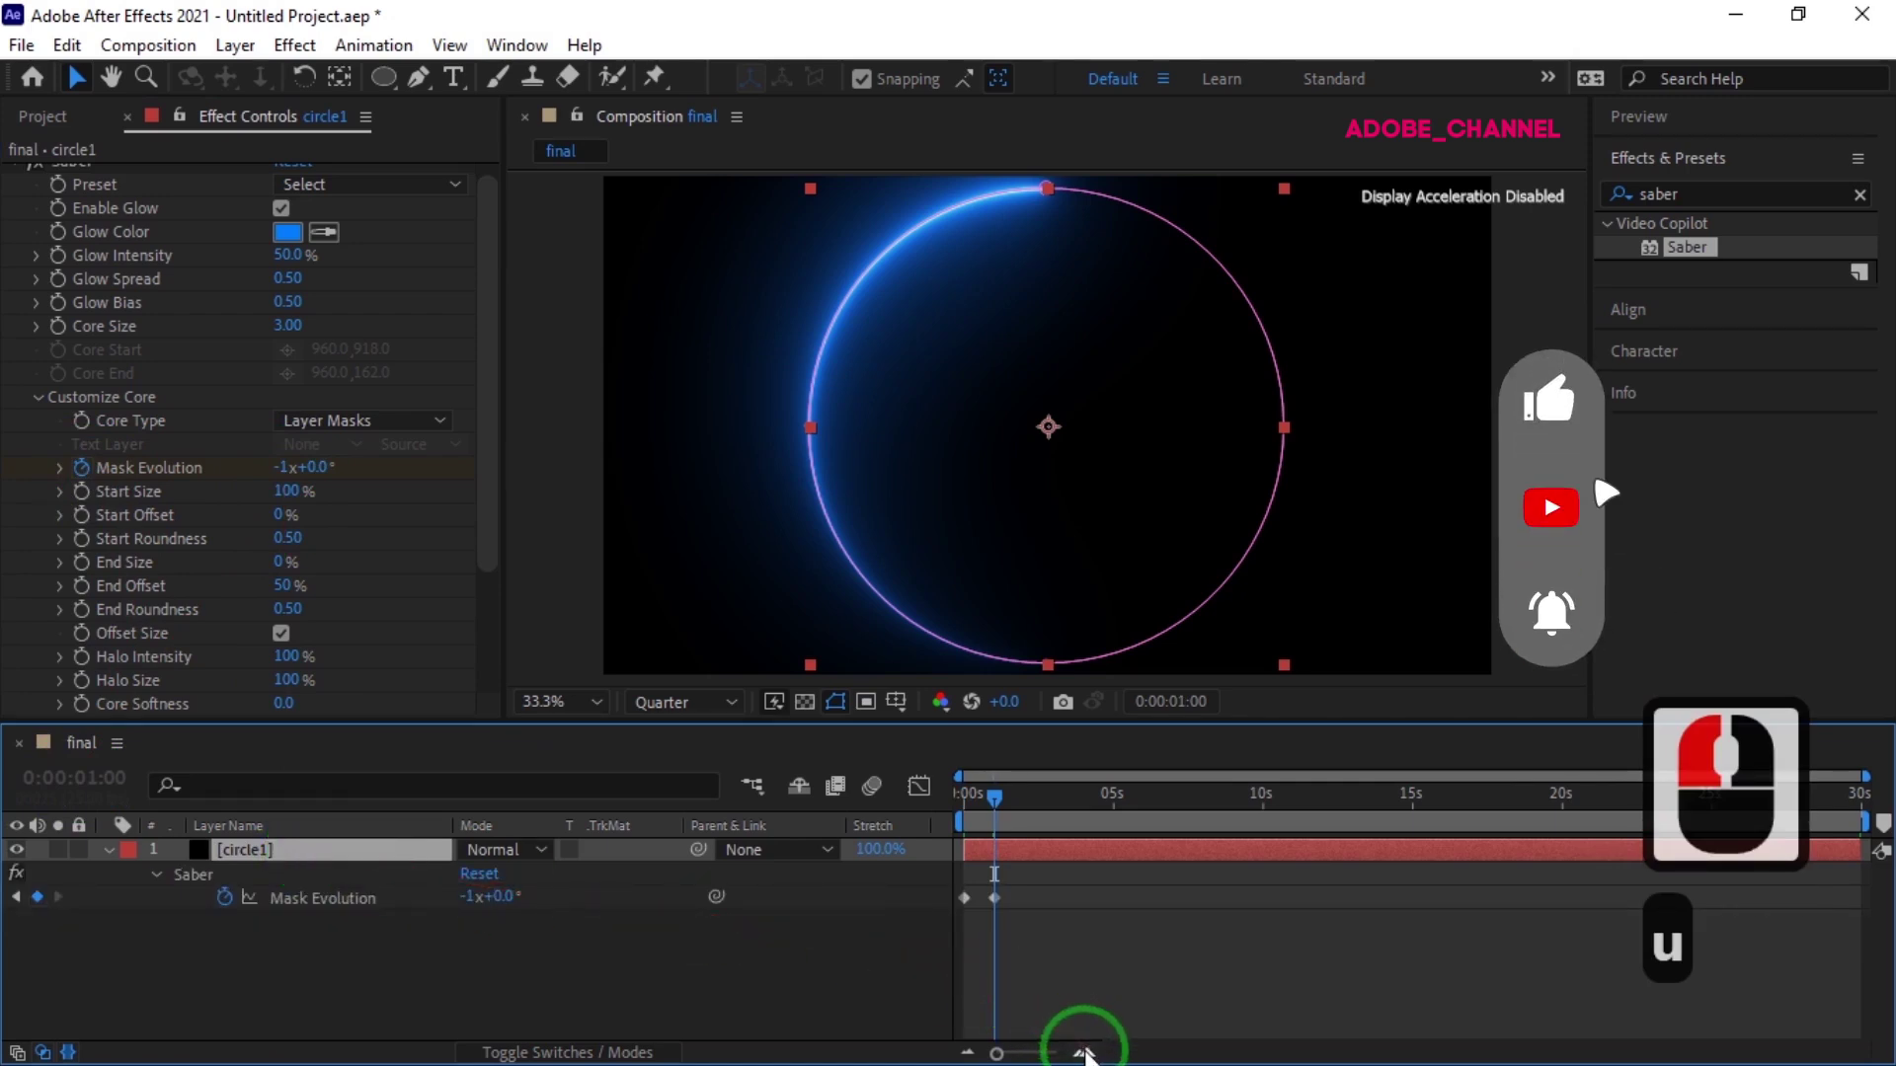
double_click(1085, 1053)
left_click_drag(1161, 1055, 1109, 1044)
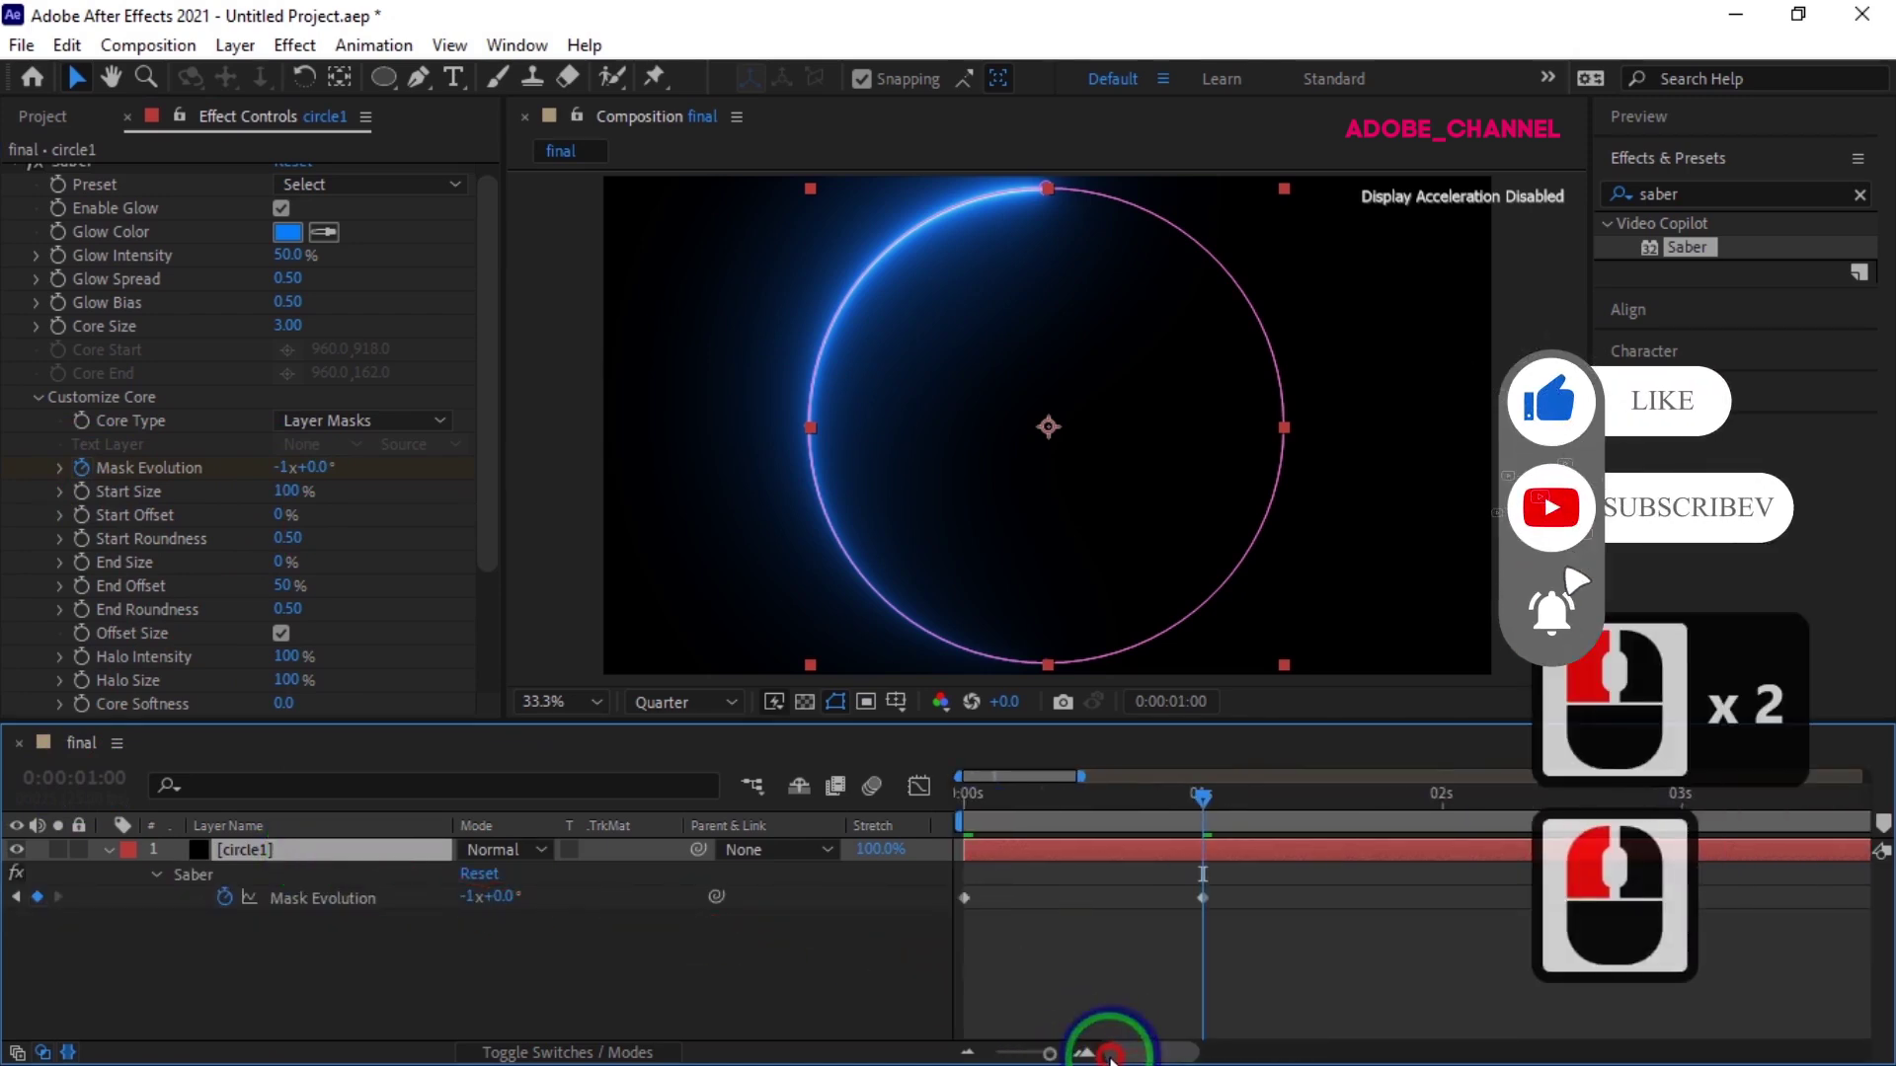
left_click(1203, 798)
left_click_drag(1202, 798, 939, 846)
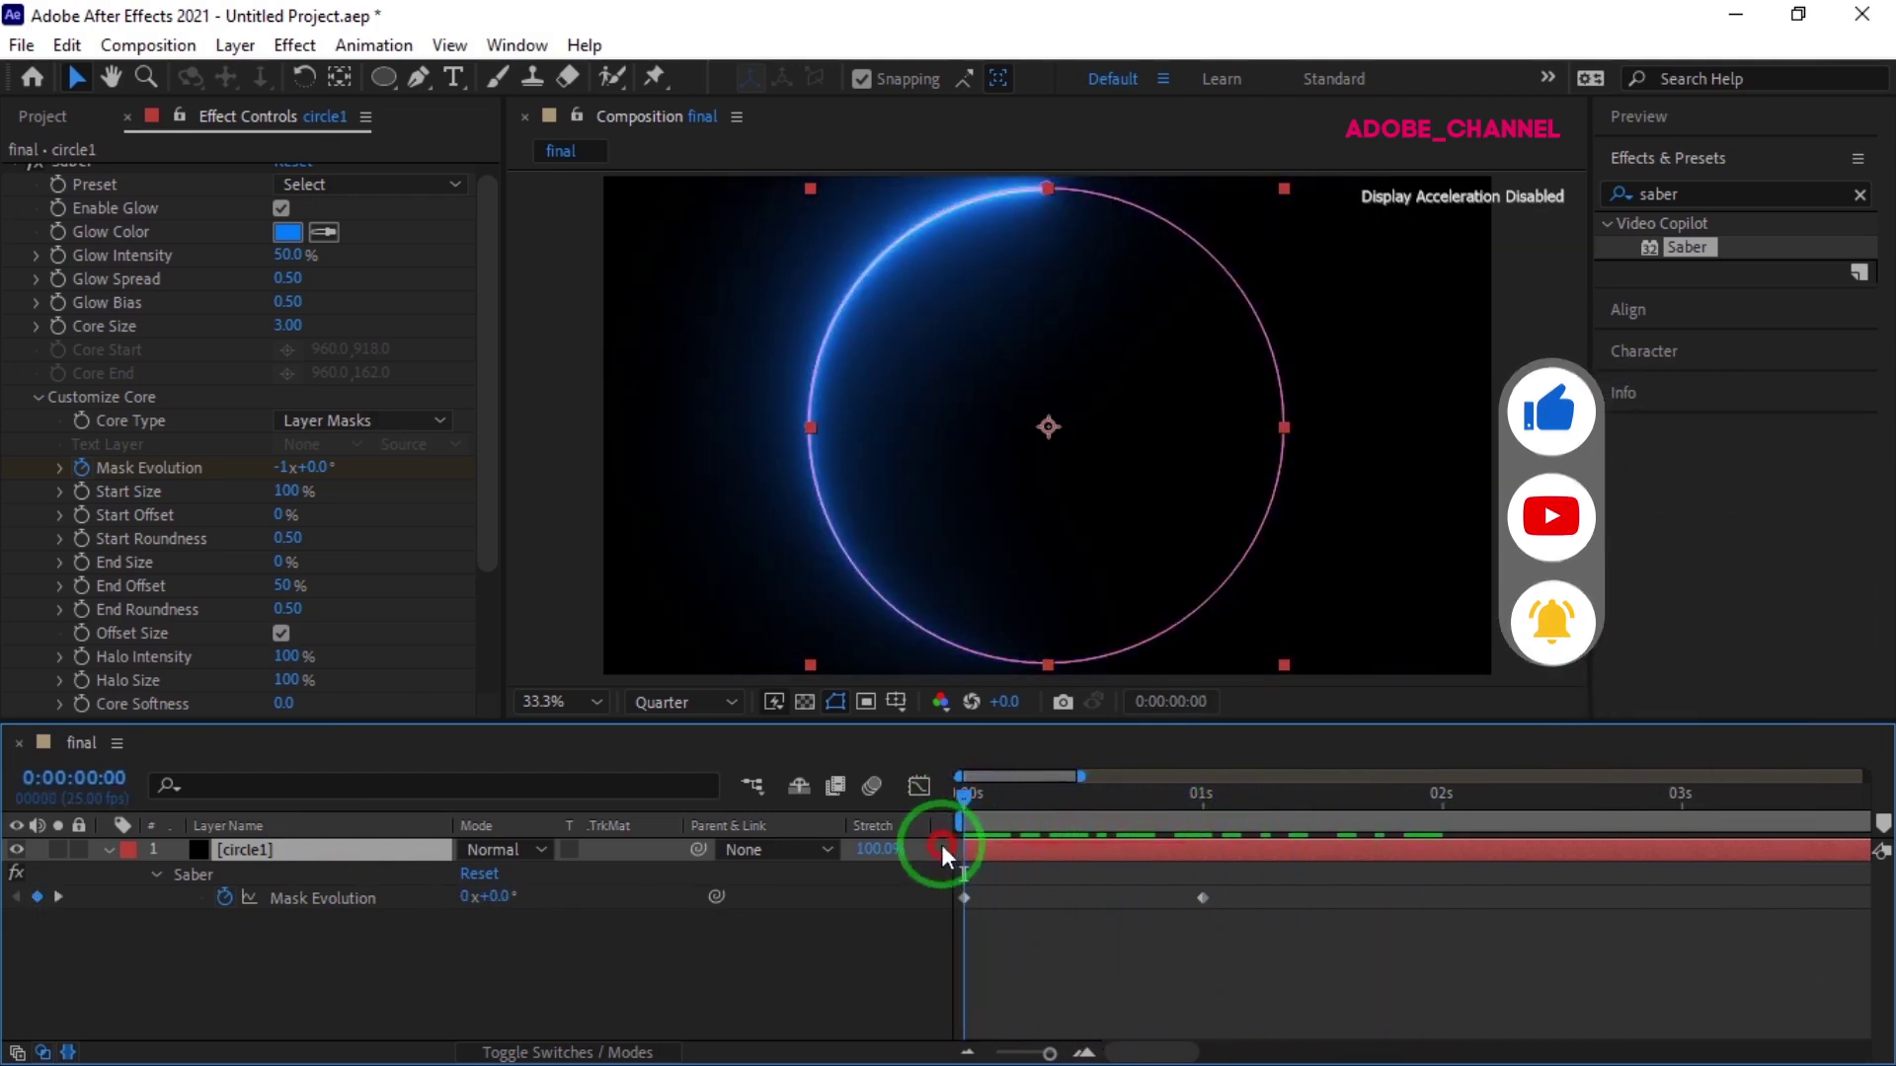
Add a loopOut() expression to circle1's Mask Evolution, scrub through the loop and collapse the layer
left_click(227, 893, "alt")
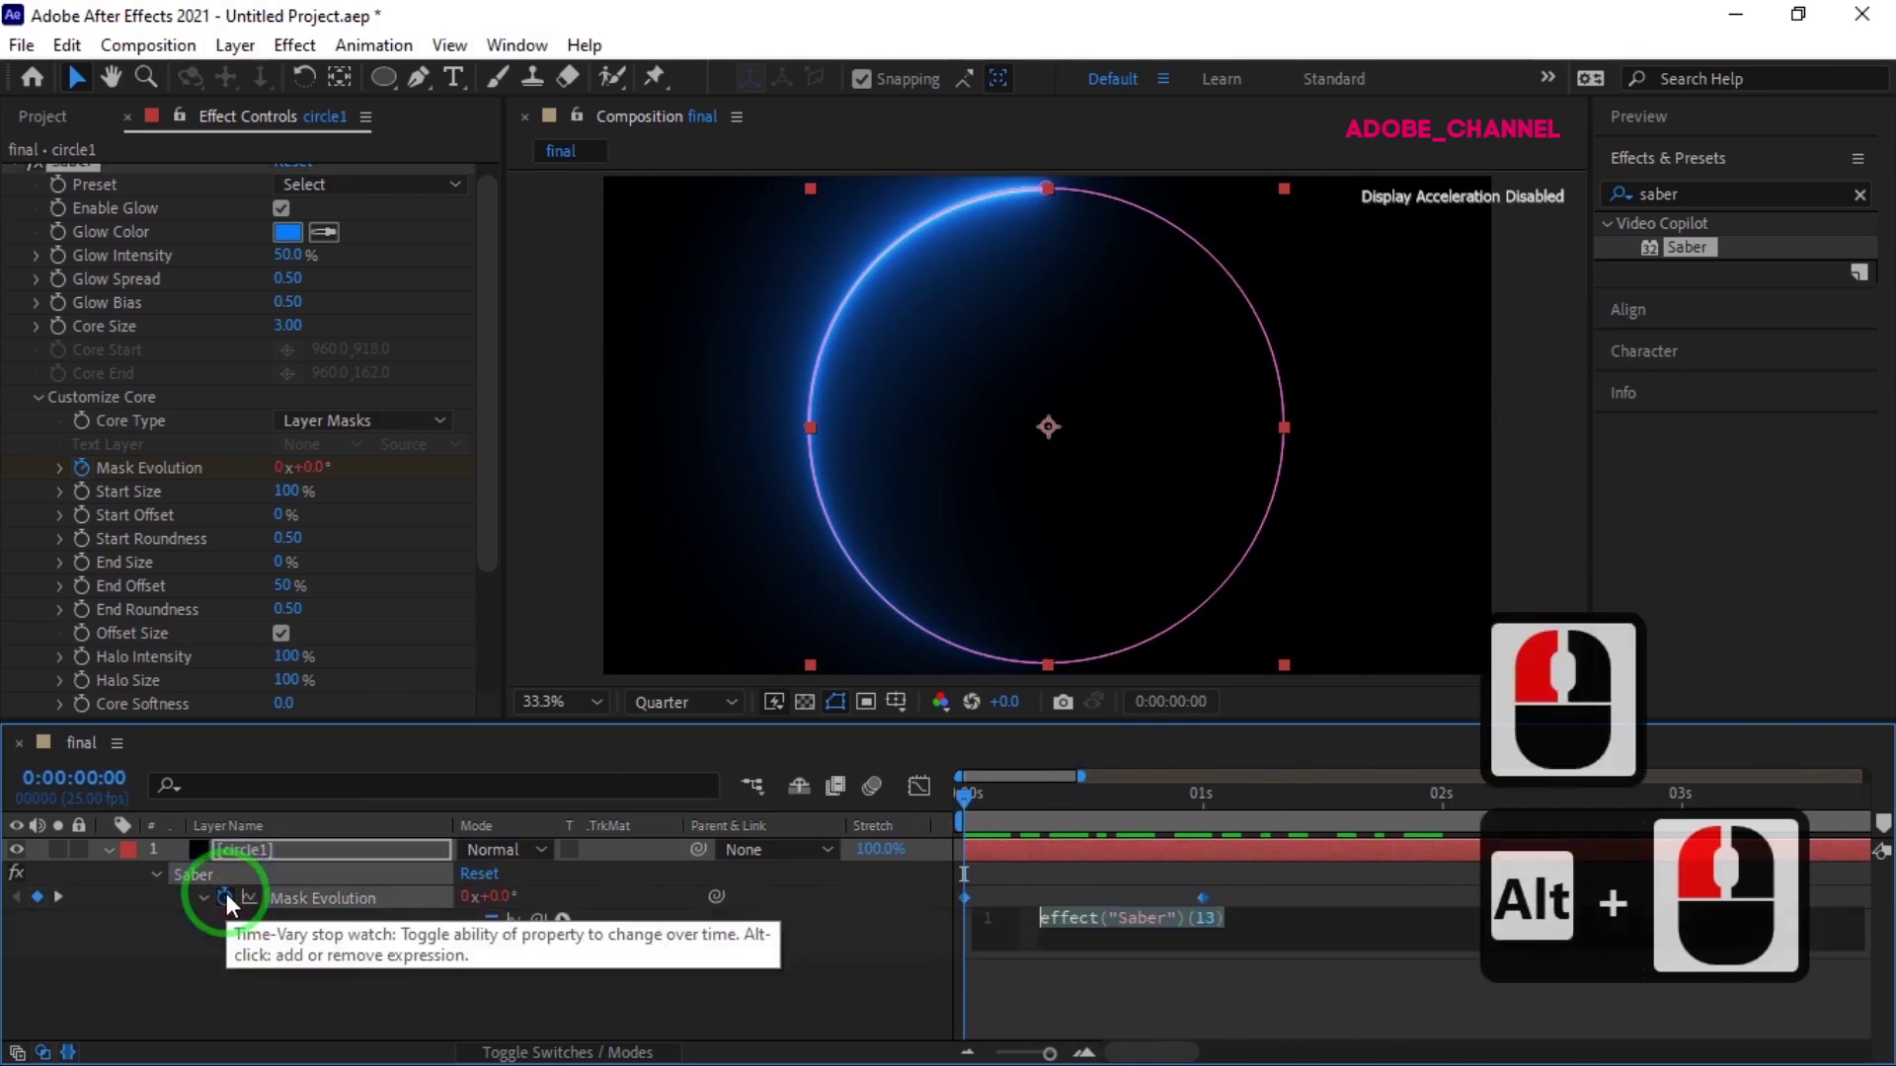
type("loop")
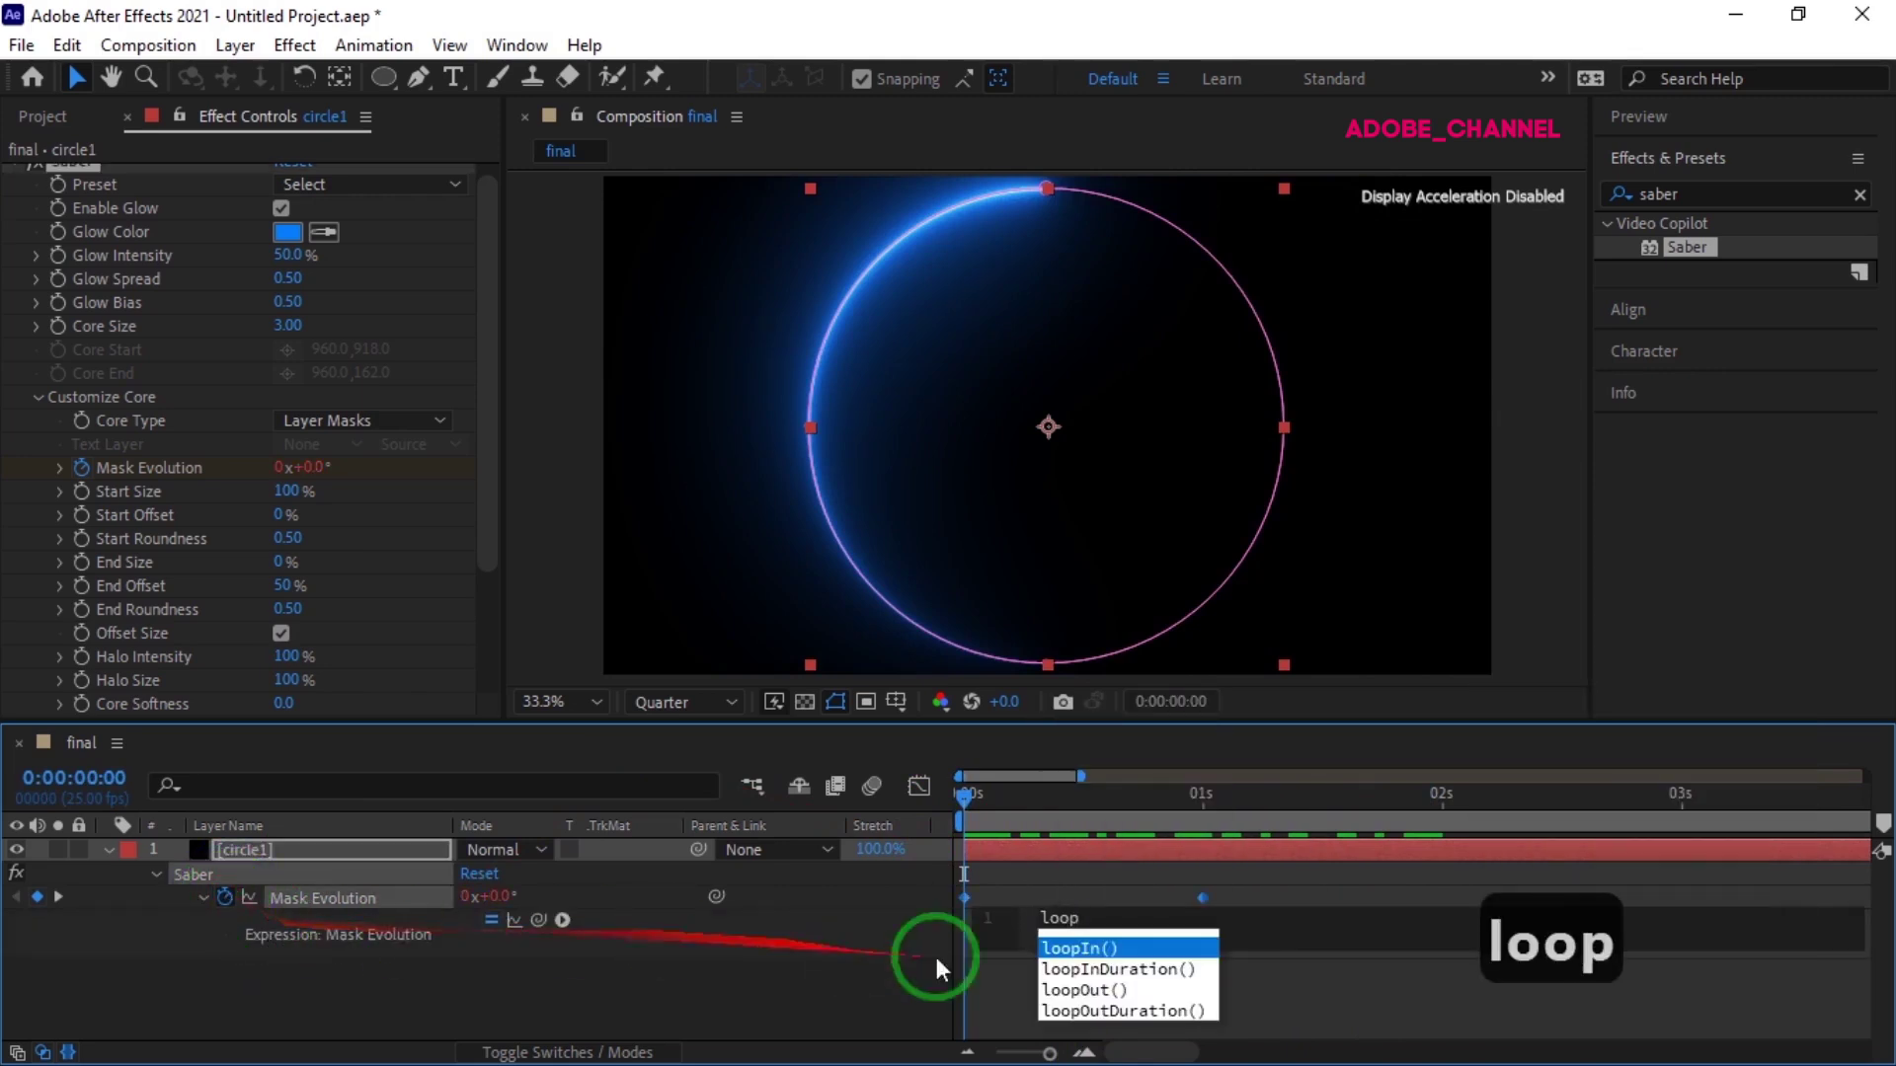
double_click(1080, 989)
left_click(861, 933)
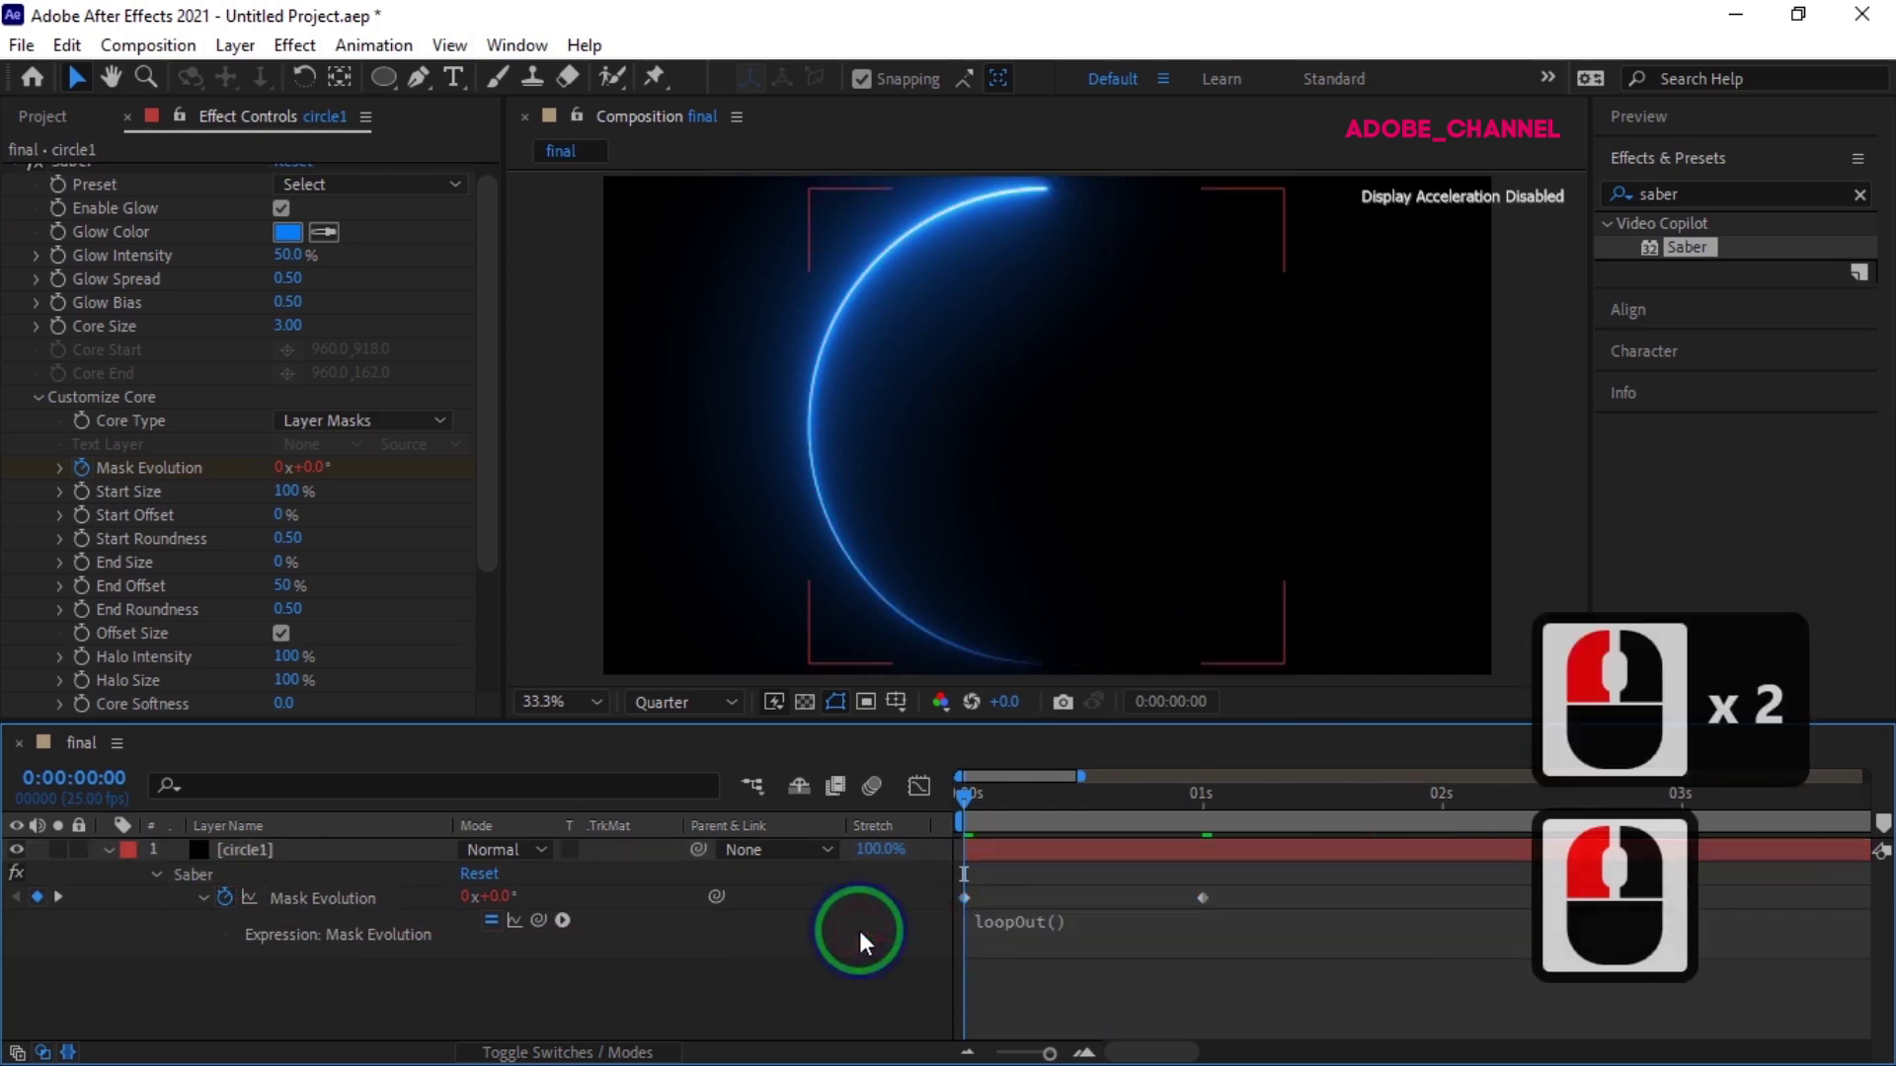
left_click_drag(963, 793, 874, 857)
left_click(109, 850)
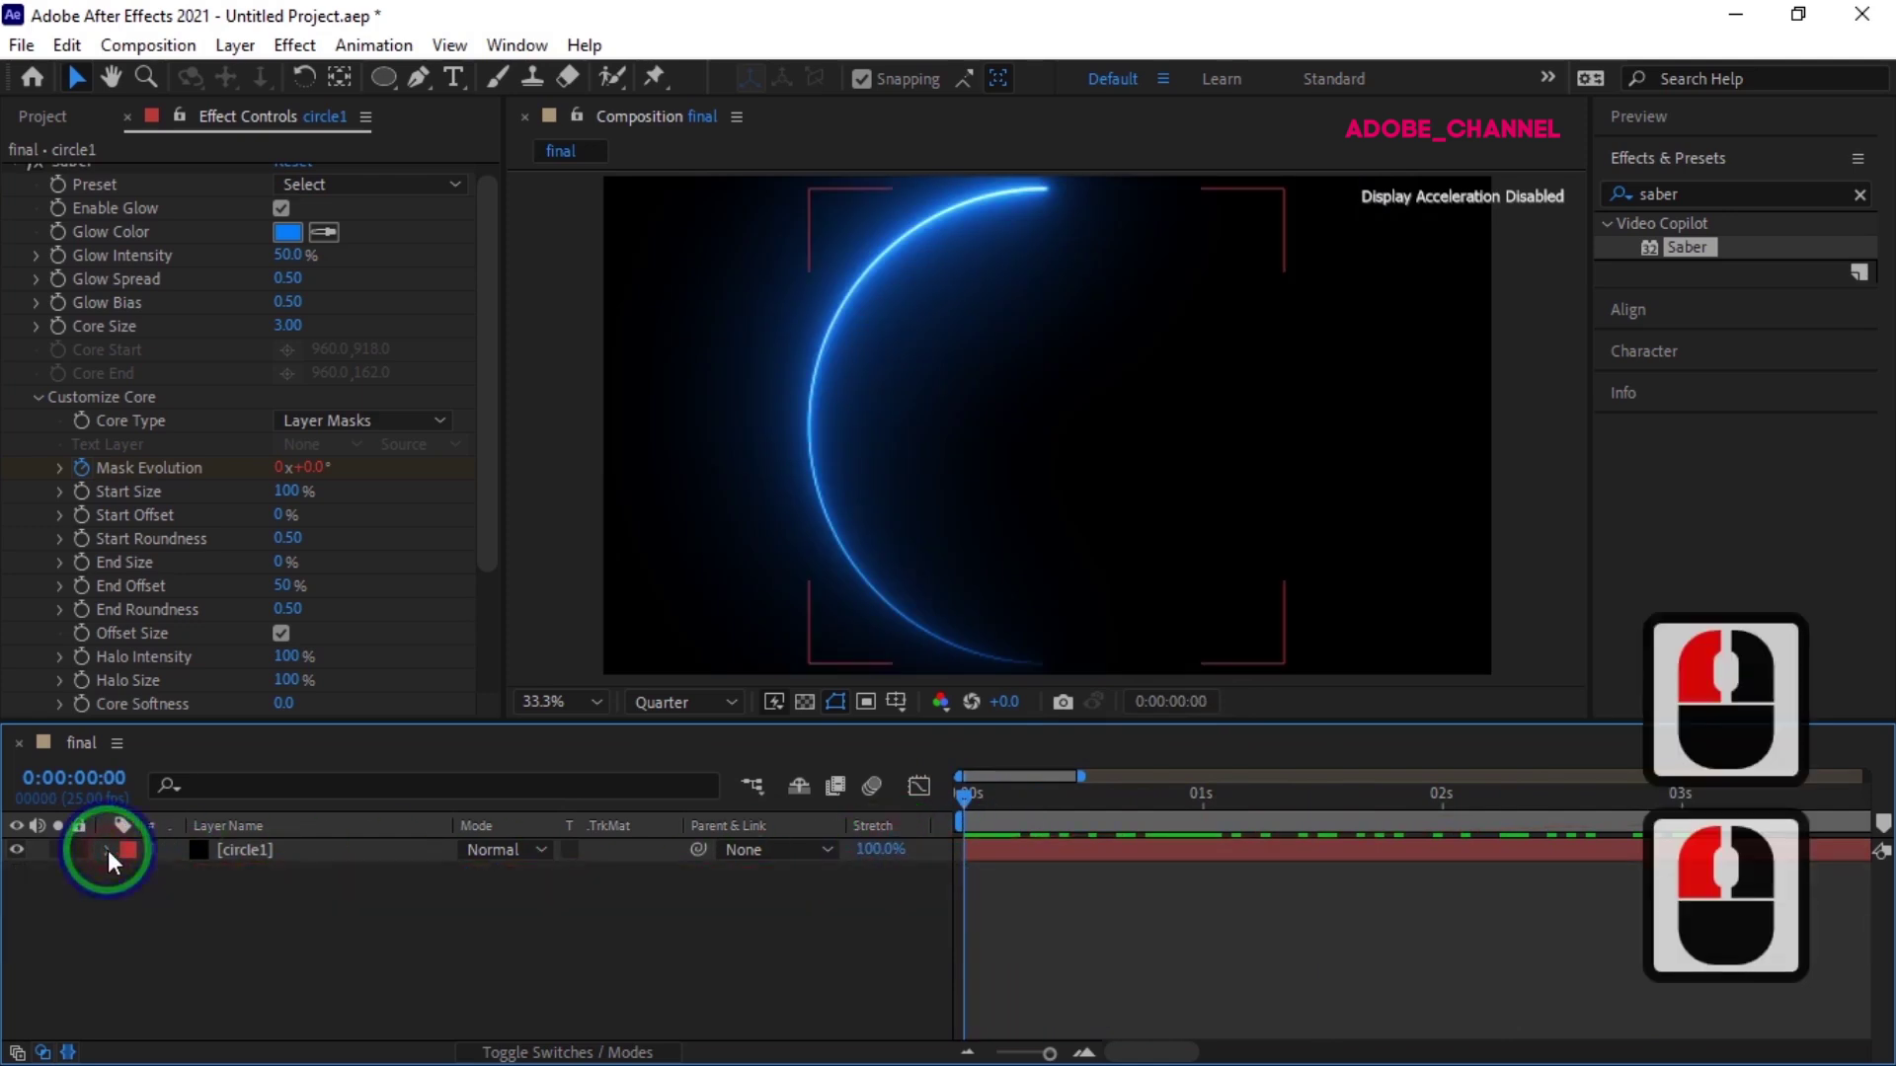
Duplicate the circle1 layer and set the upper copy's blending mode to Add
left_click(287, 845)
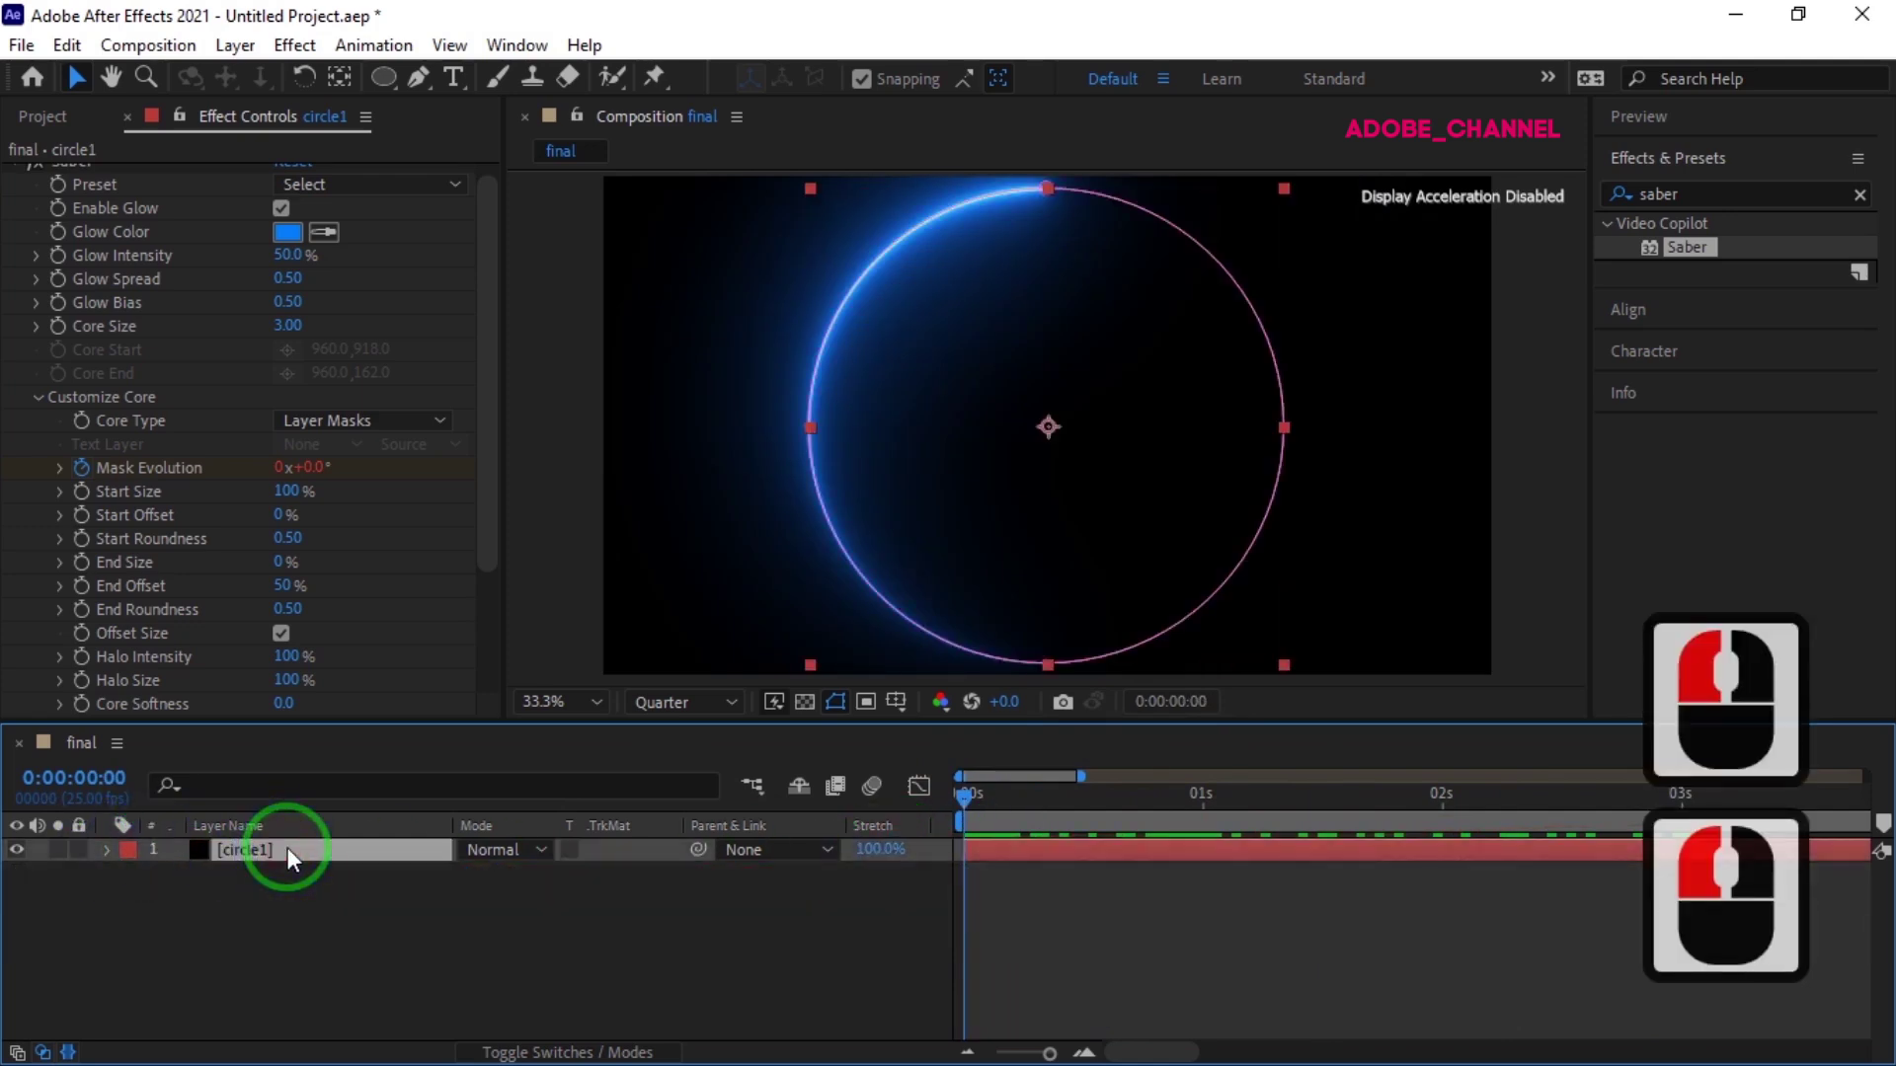
key("u")
key("ctrl+d")
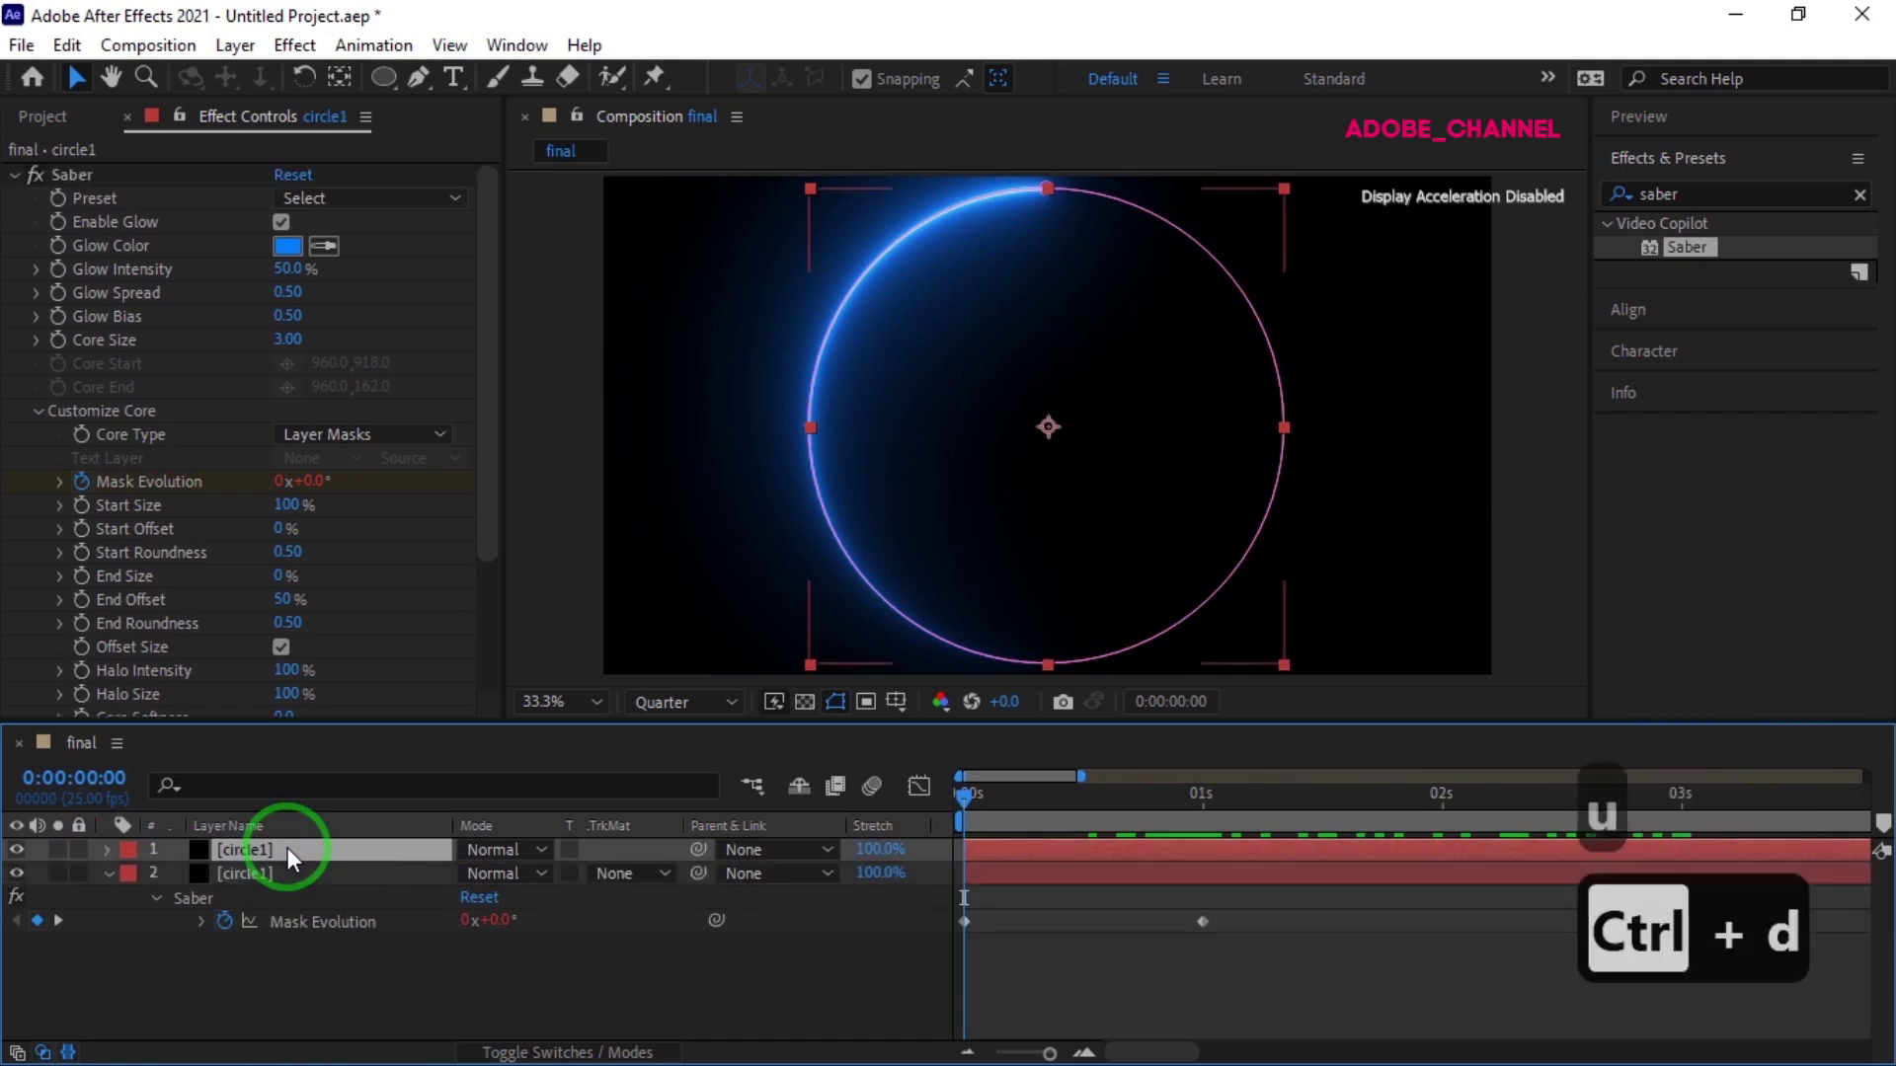
left_click(537, 845)
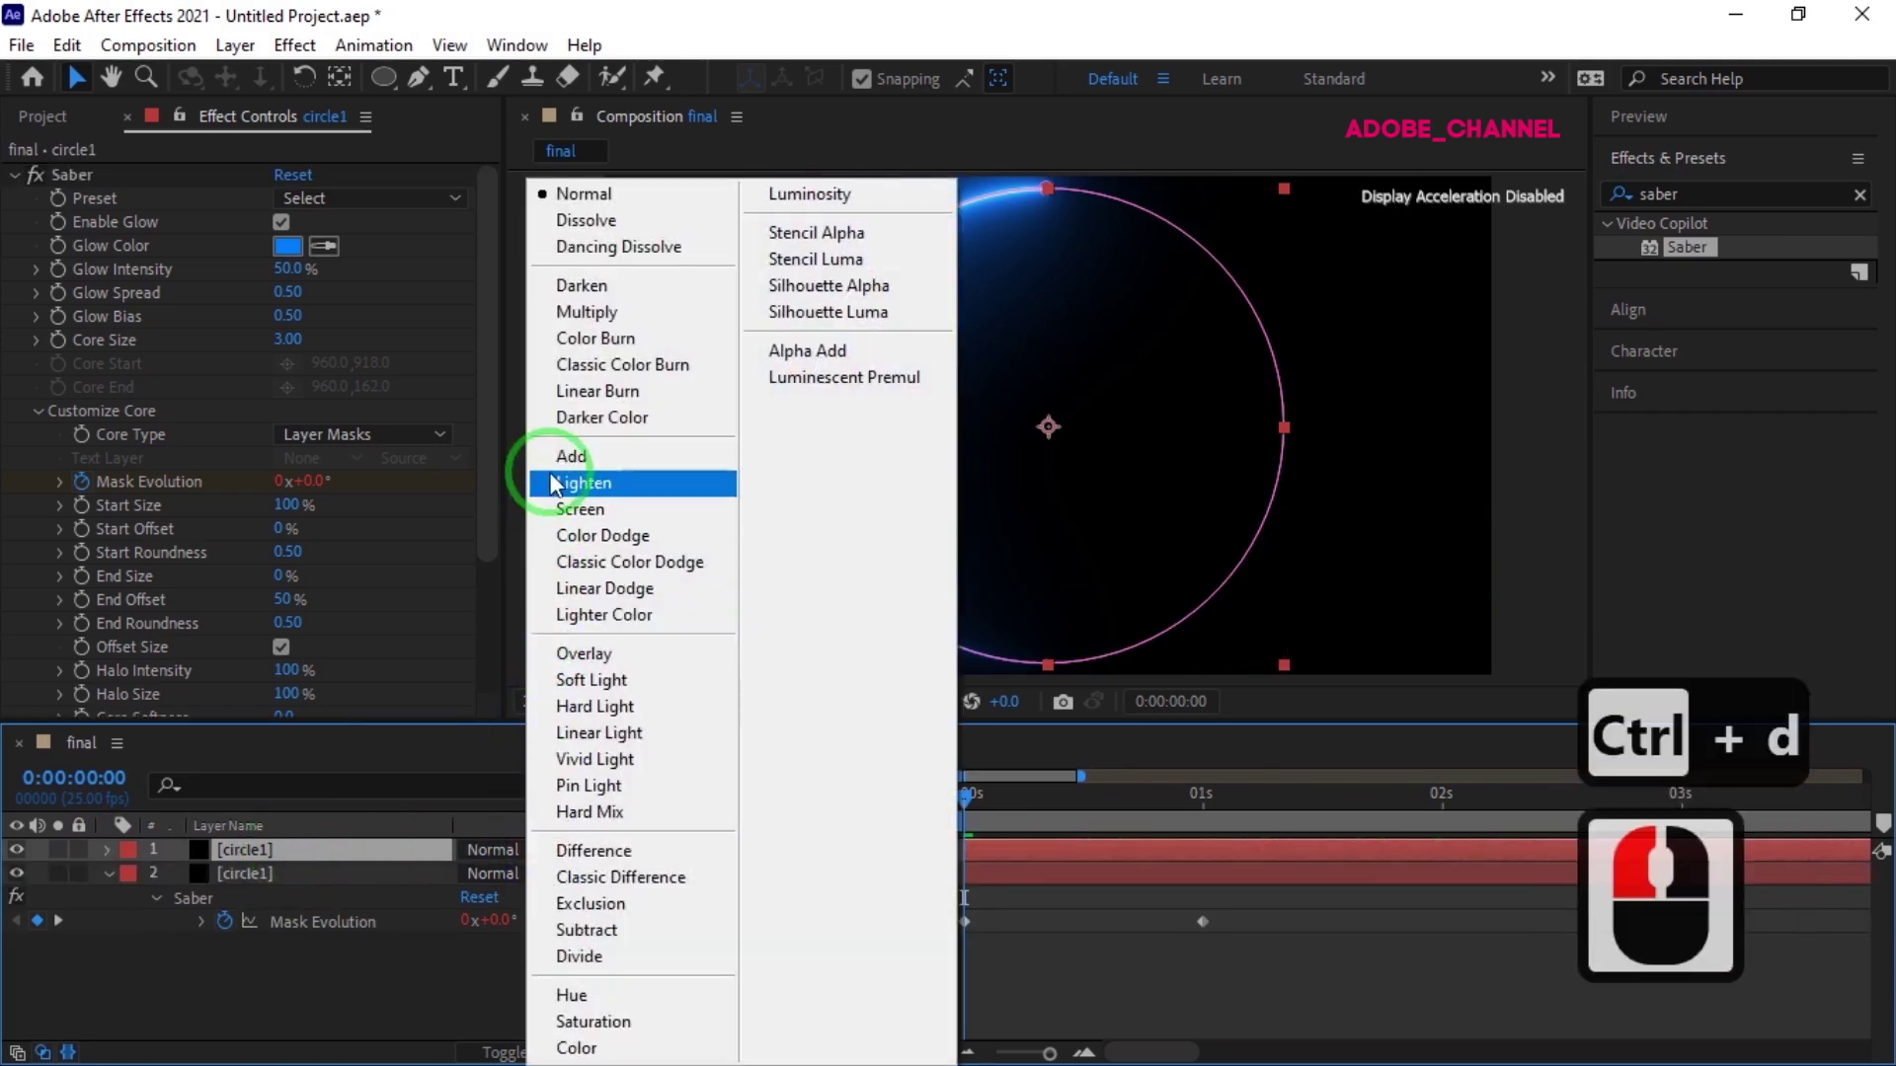
left_click(567, 458)
Rename the duplicated upper layer to circle2
right_click(295, 849)
left_click(346, 796)
key("Right")
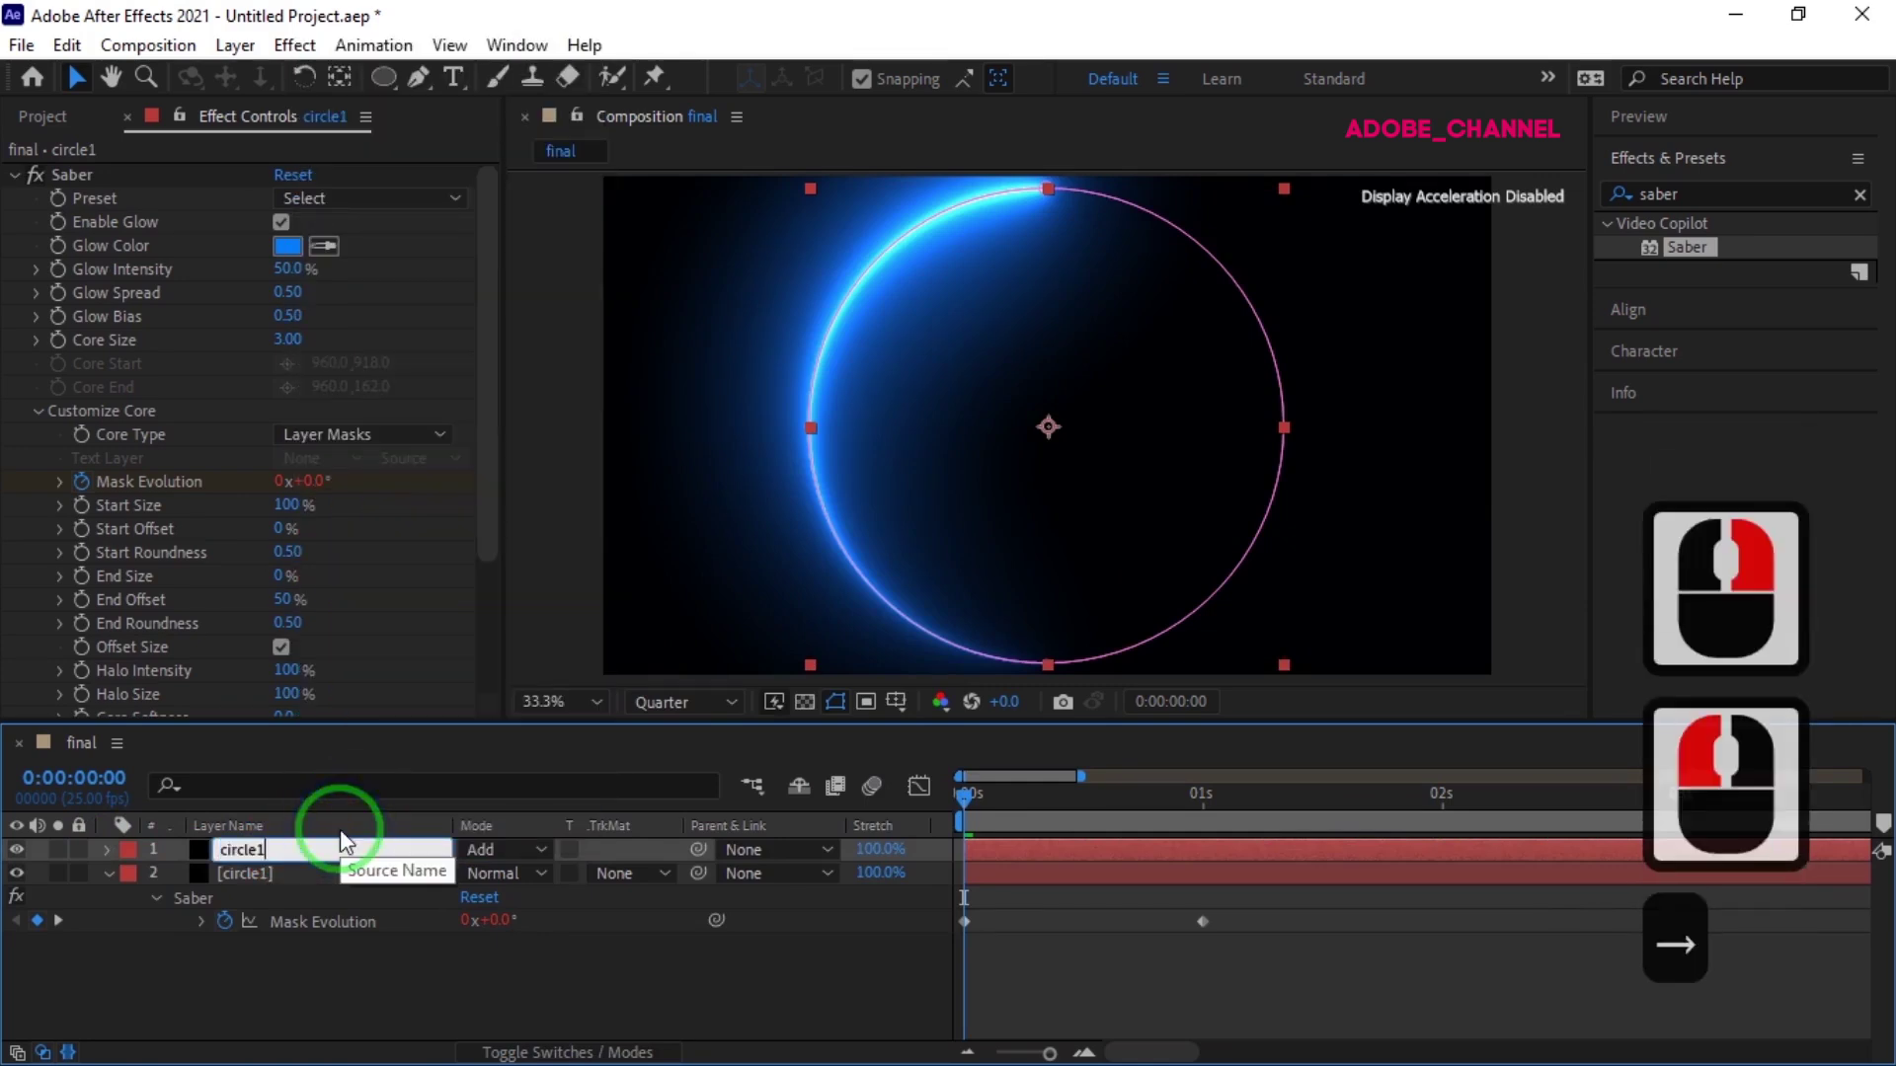
key("BackSpace")
type("2")
key("Return")
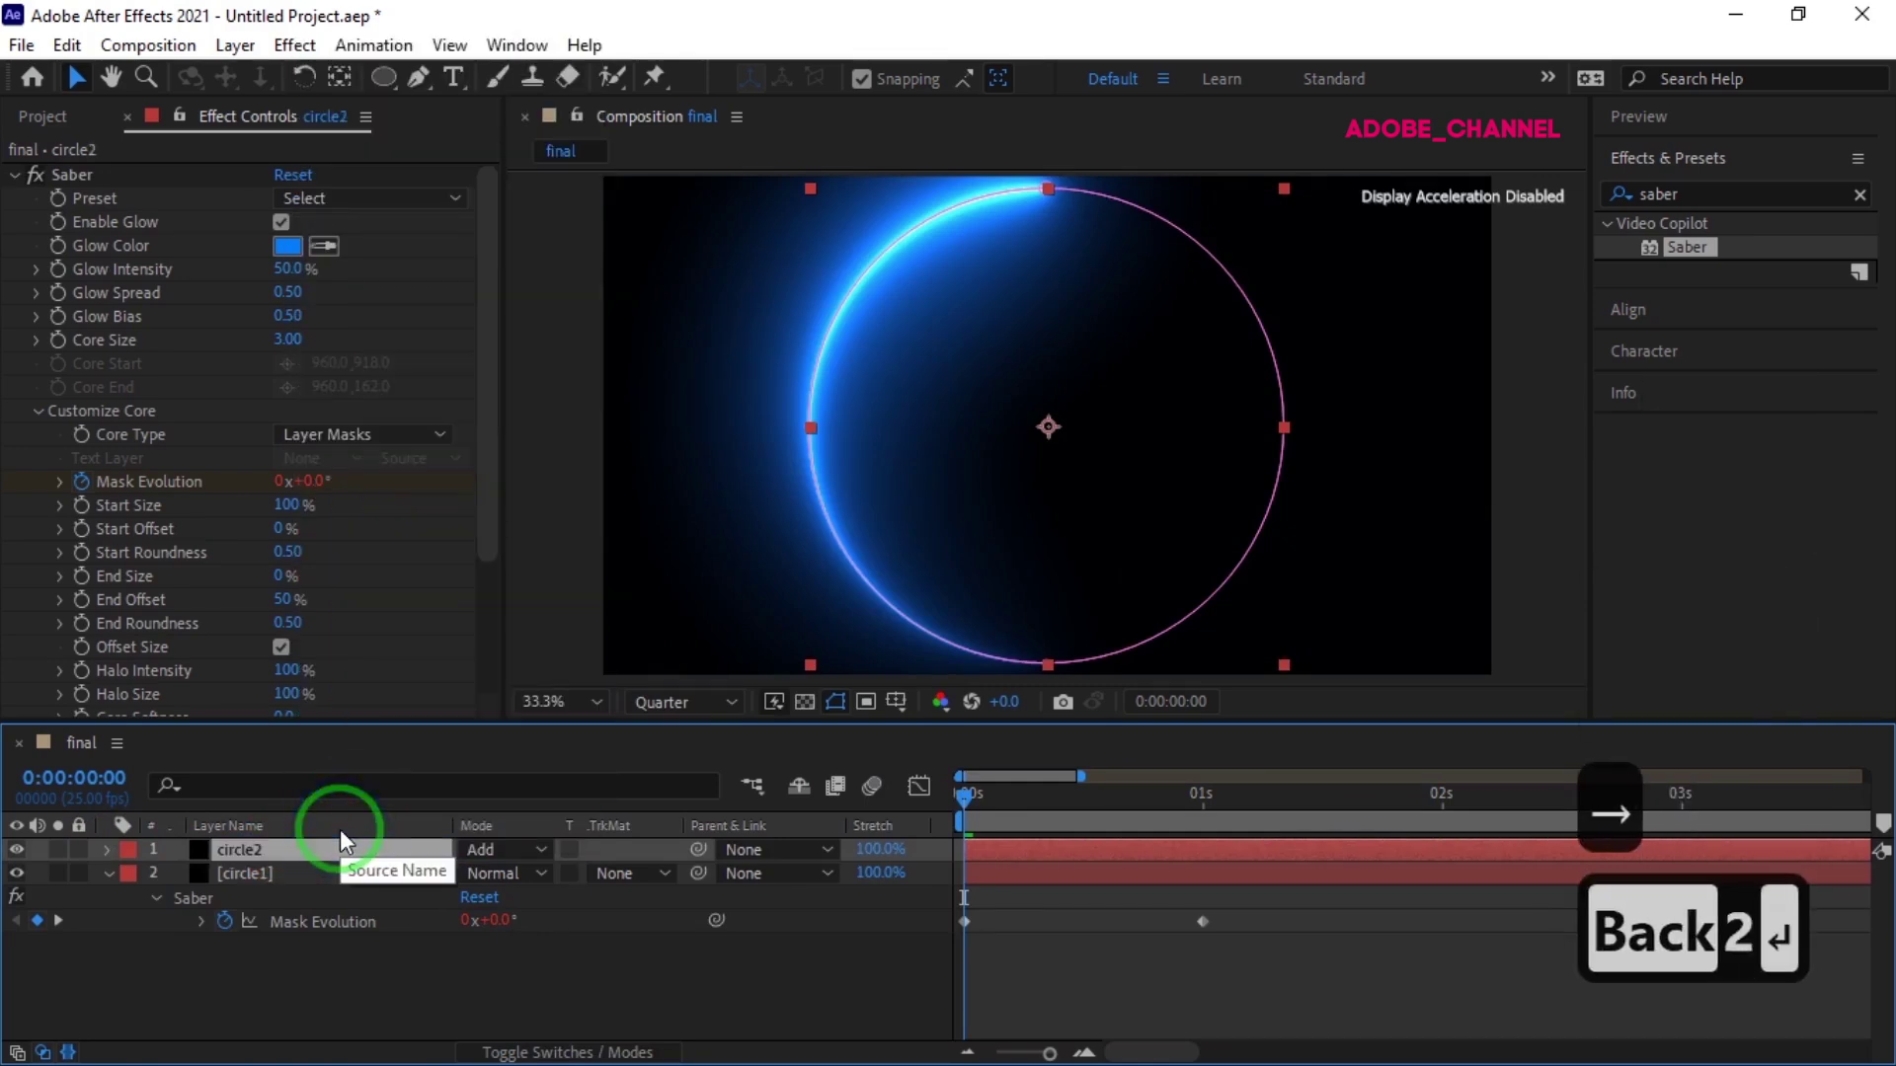
Scale circle2's circular mask down slightly about its centre so it sits just inside circle1's ring
double_click(1215, 606)
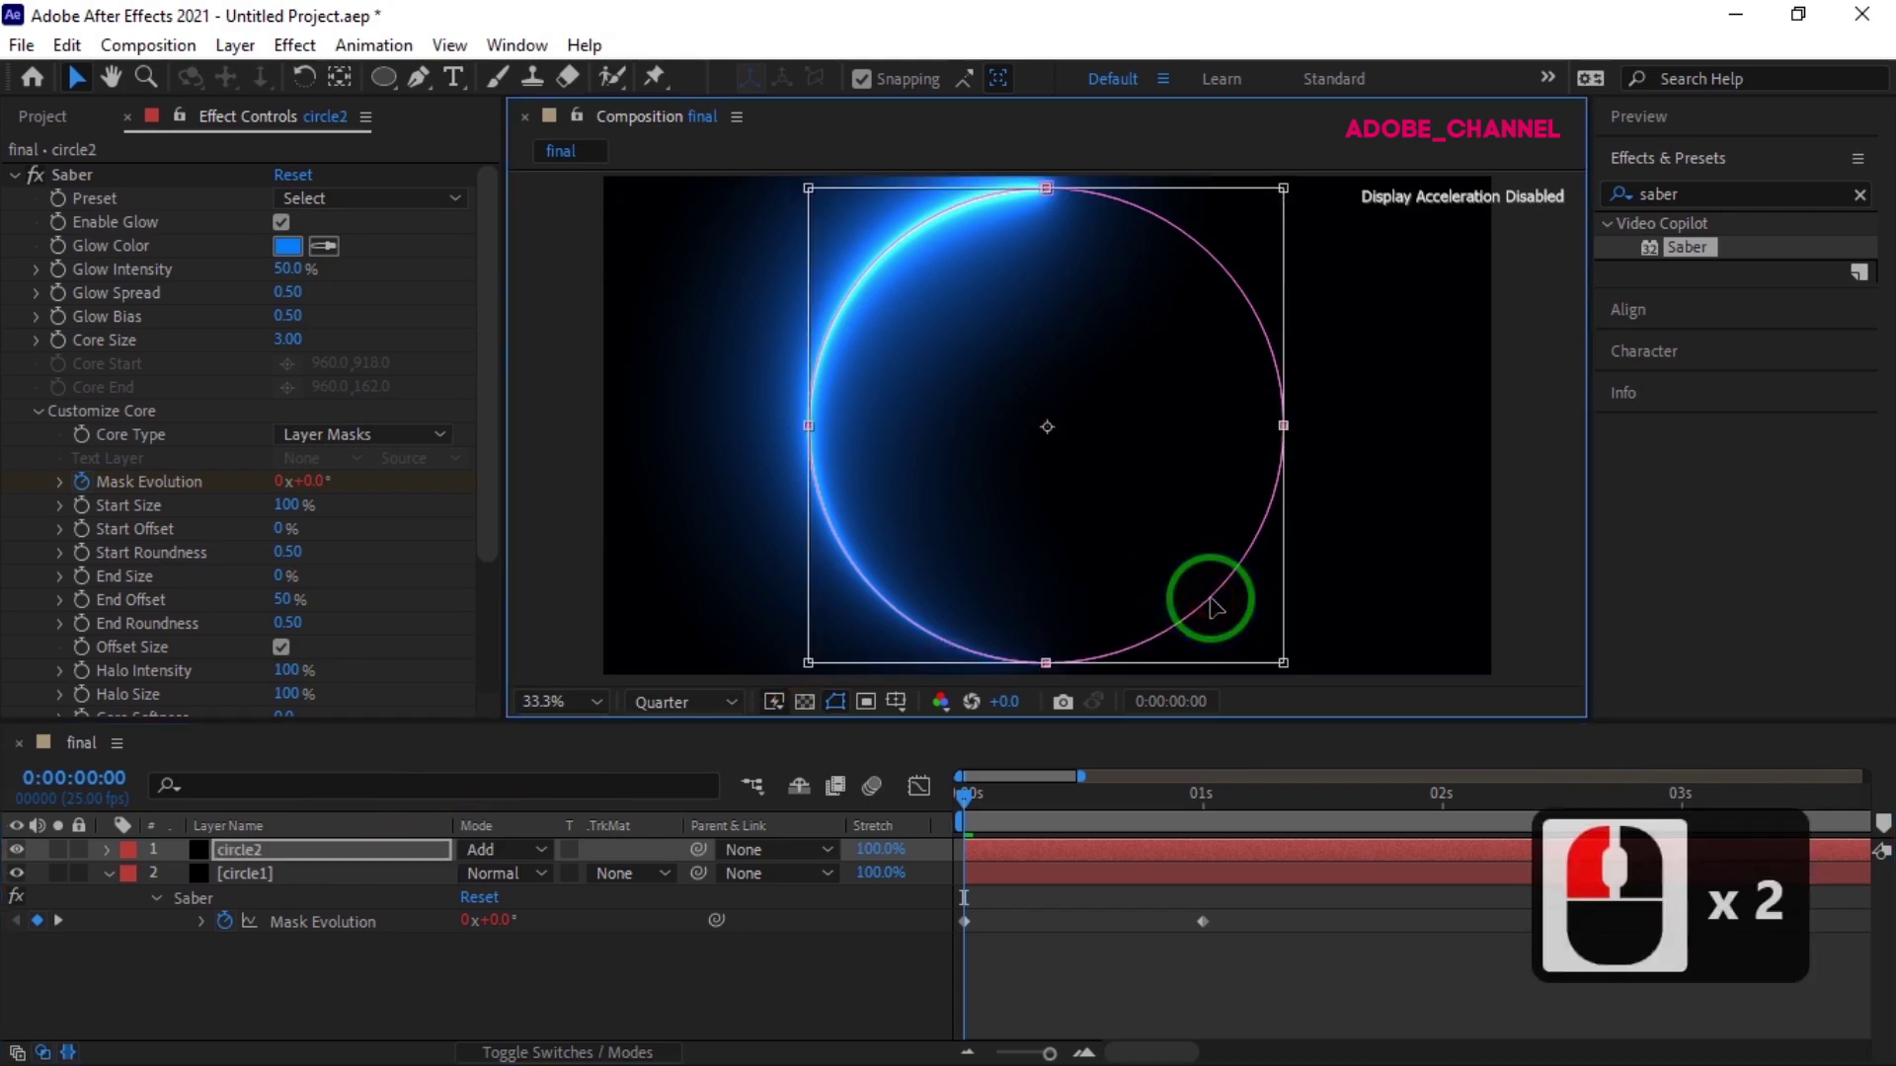
left_click_drag(1284, 664, 1266, 651)
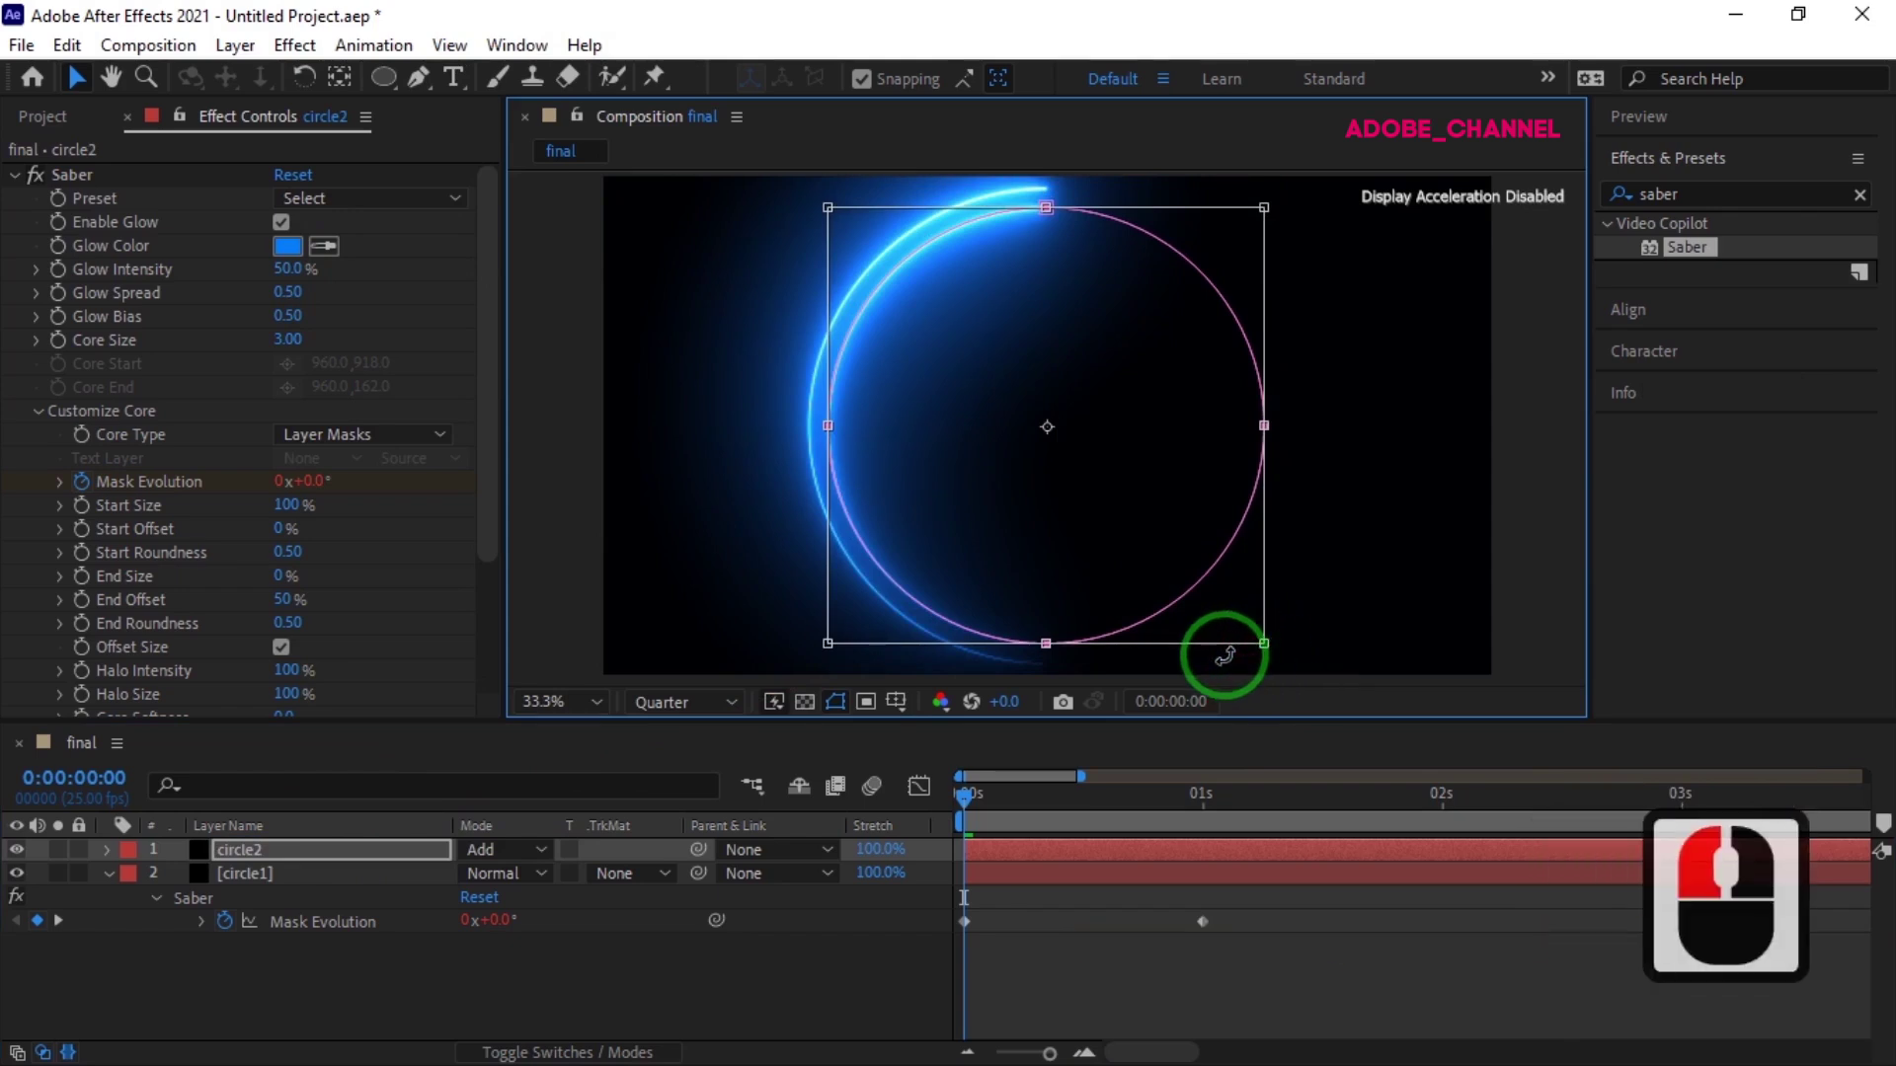
left_click(306, 851)
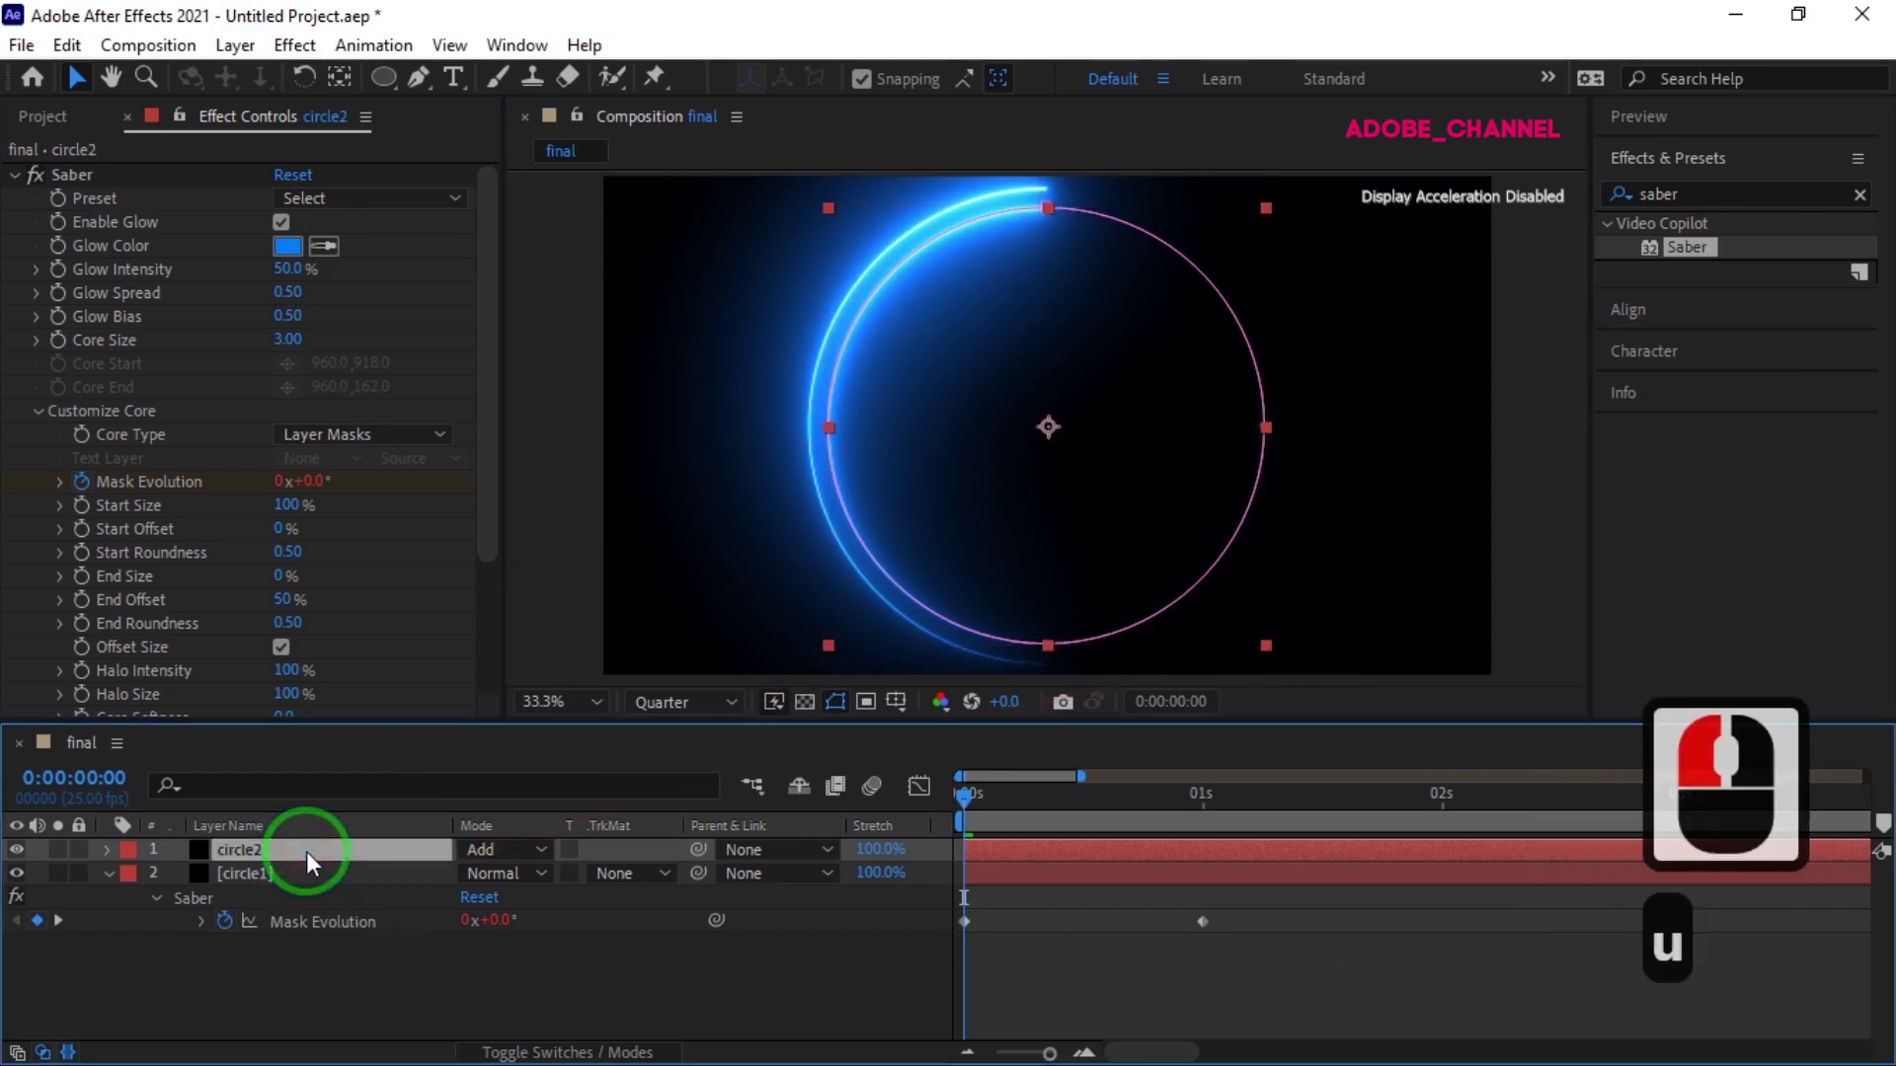
Reveal circle2's keyframes and move its second Mask Evolution keyframe to 0:00:01:02
key("u")
left_click_drag(961, 794, 982, 796)
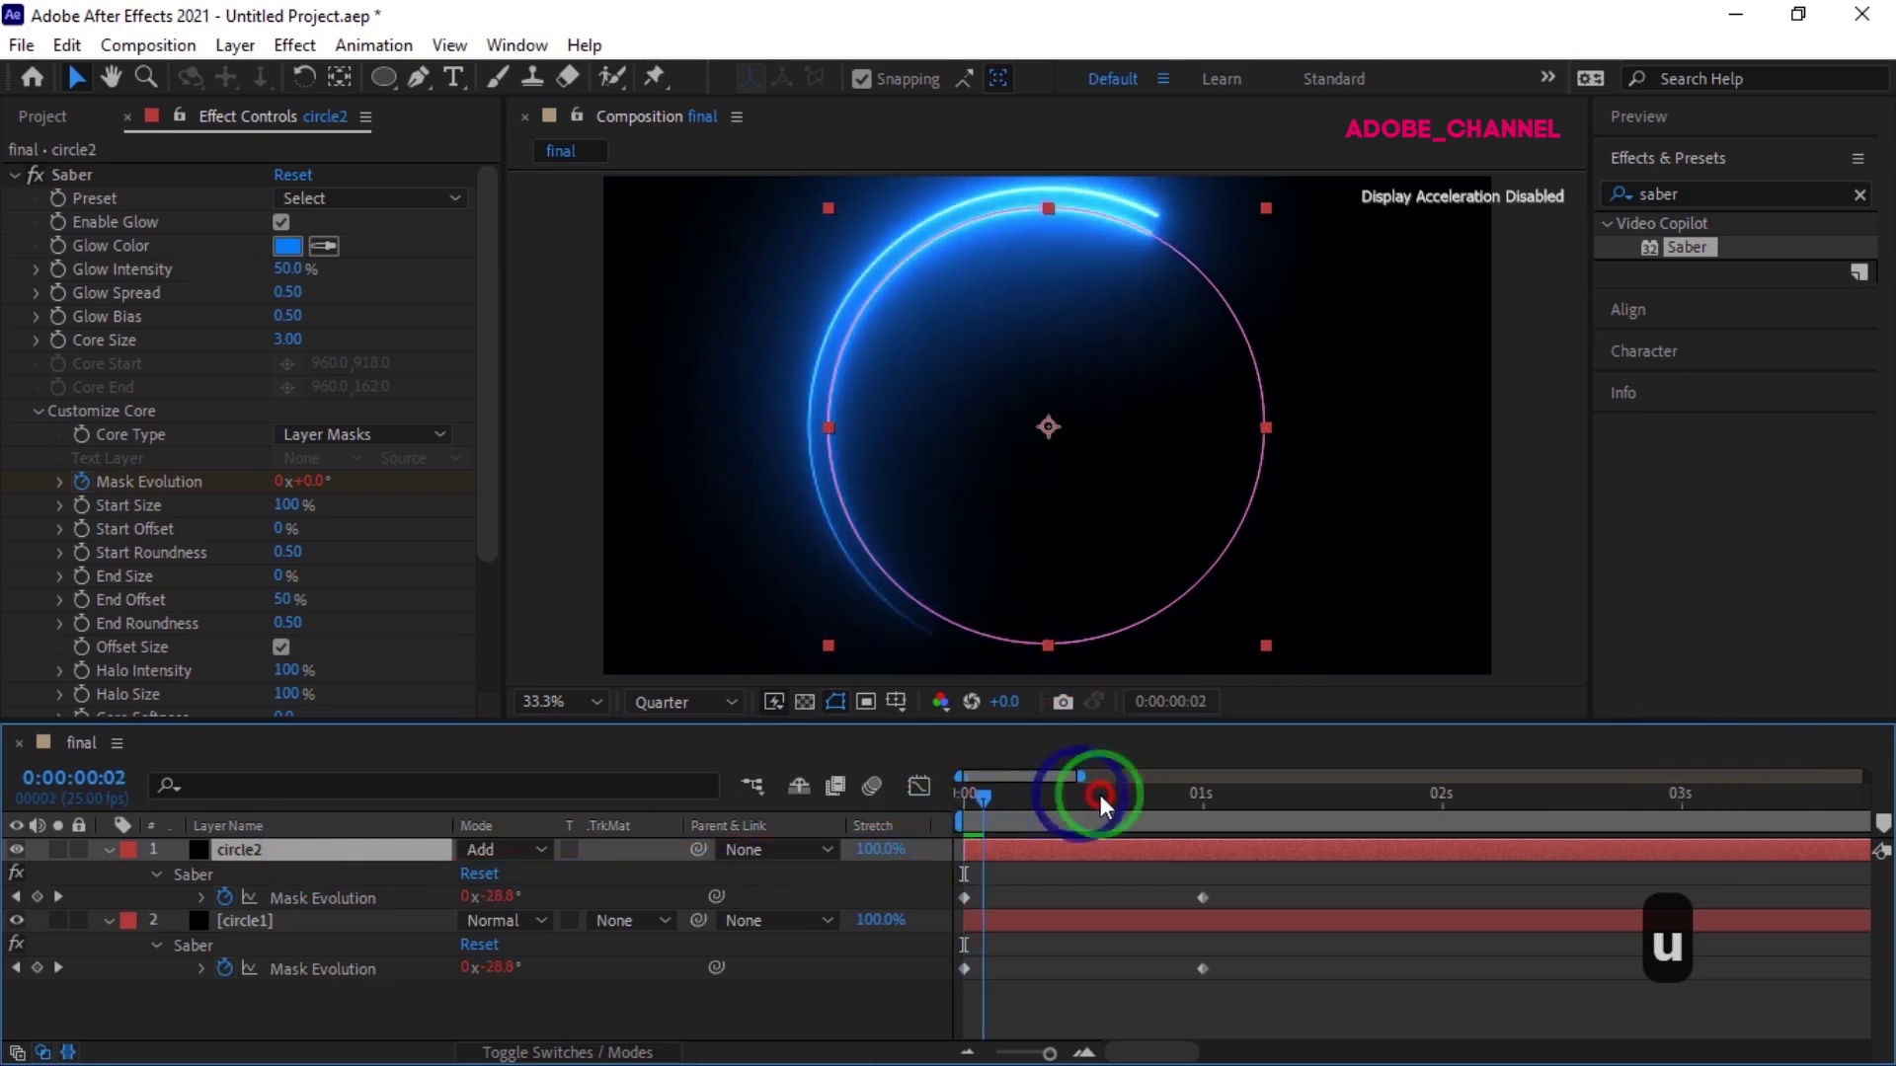
mouse_move(1211, 798)
left_mouse_down()
mouse_move(1209, 903)
mouse_move(1225, 792)
left_mouse_up()
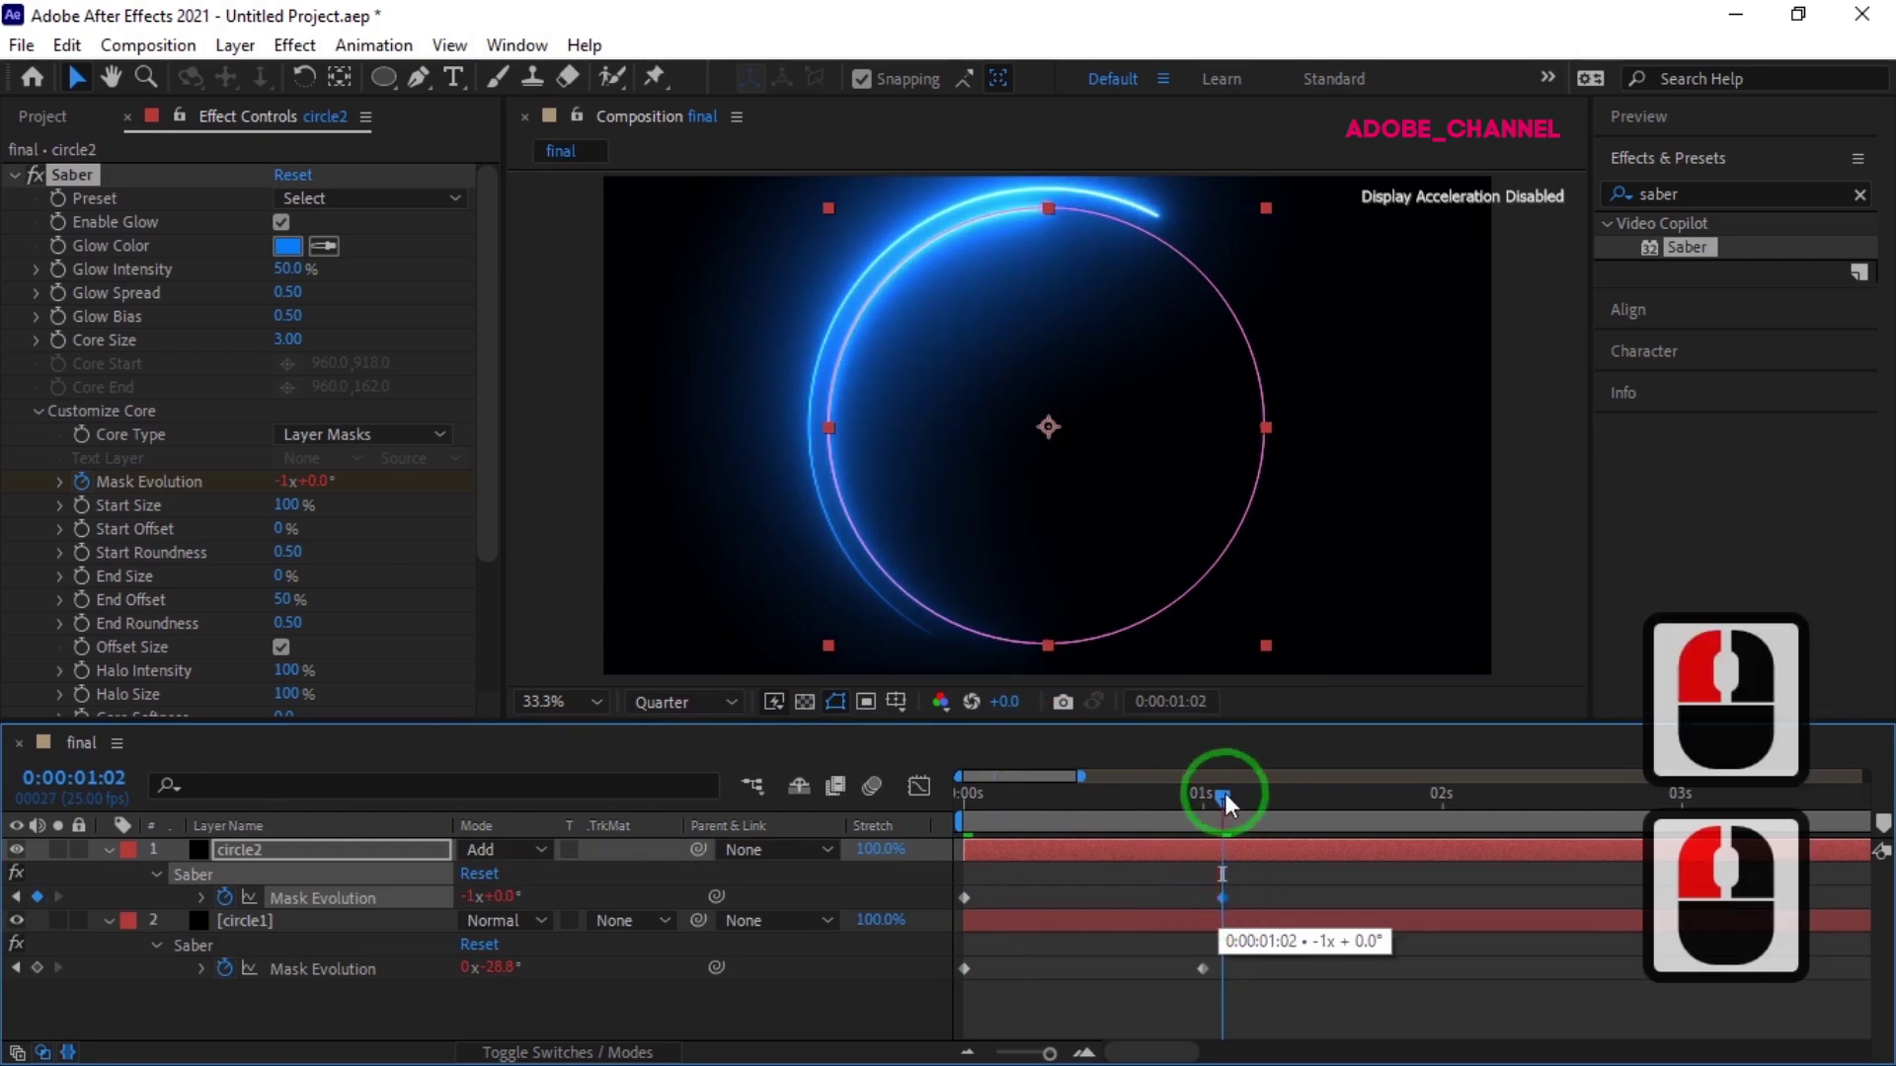
Set circle2's Saber glow color to magenta E400FF
left_click(288, 248)
left_click(449, 660)
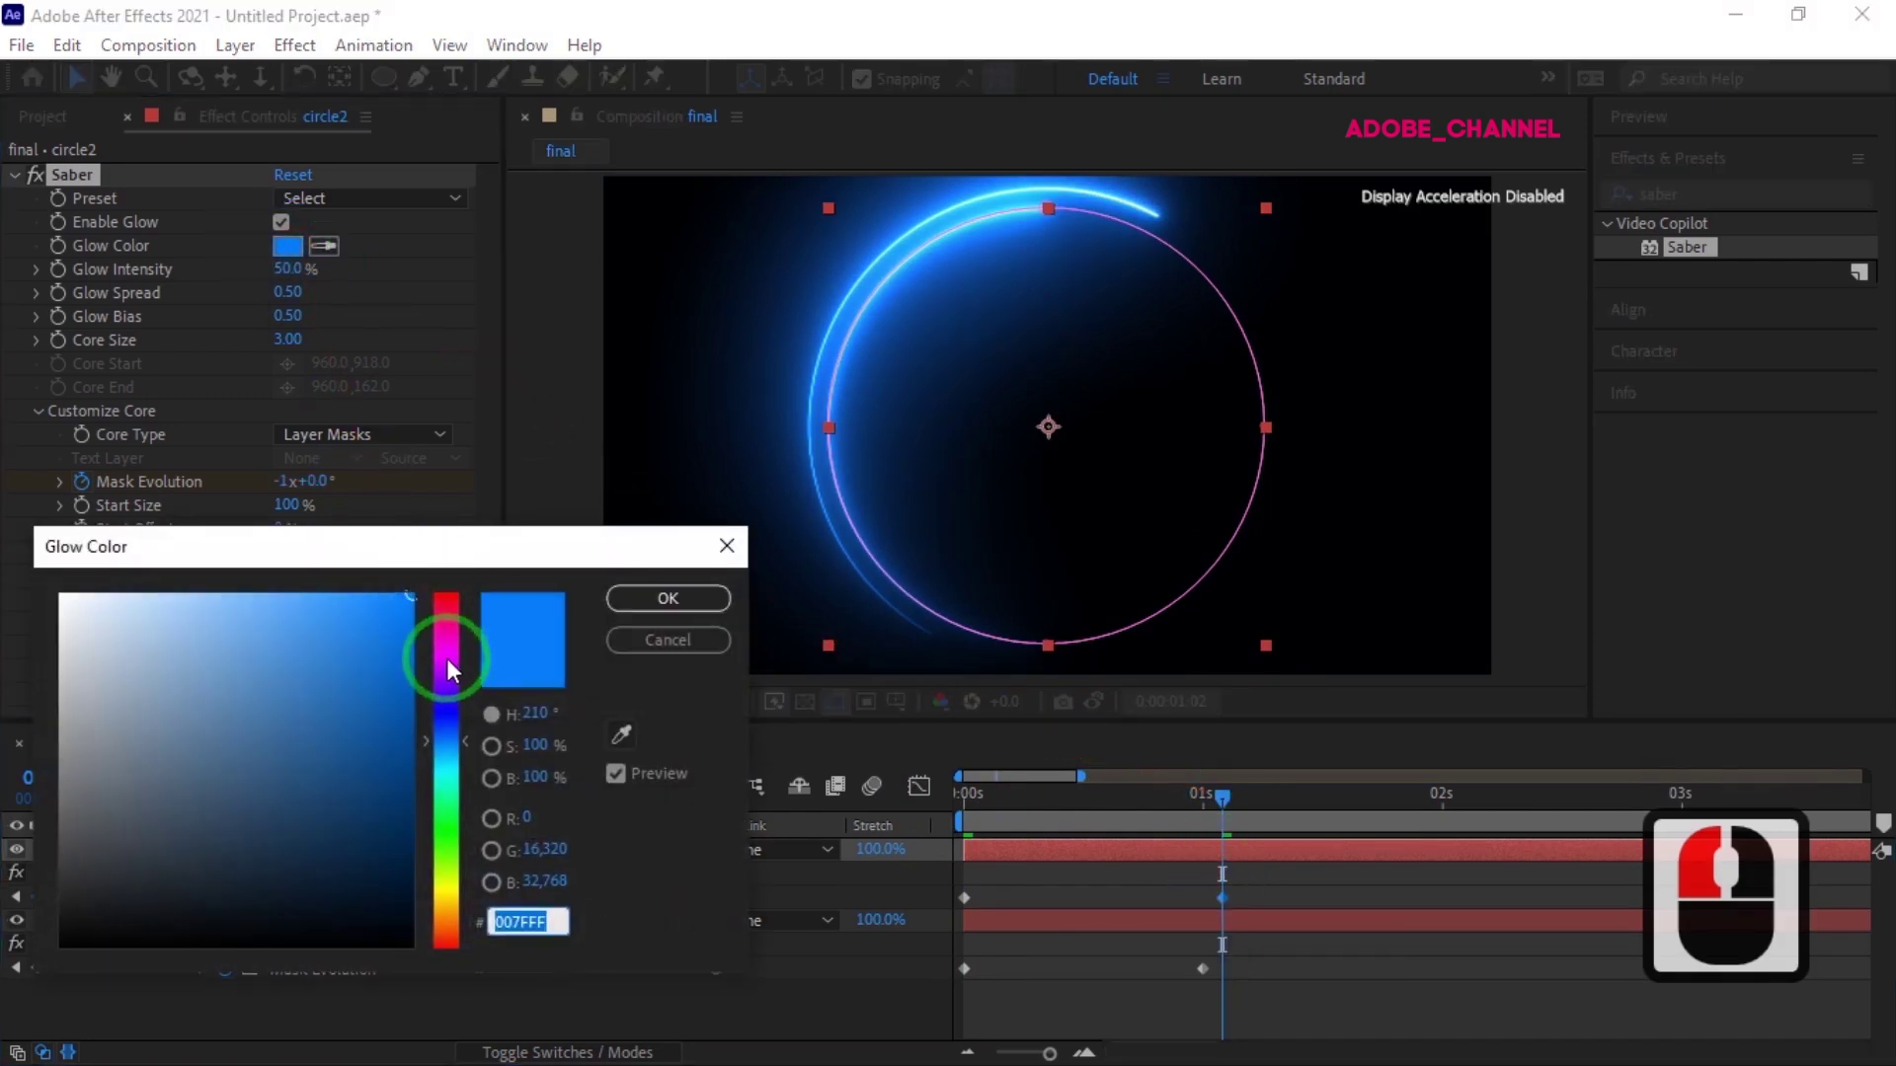
left_click(669, 602)
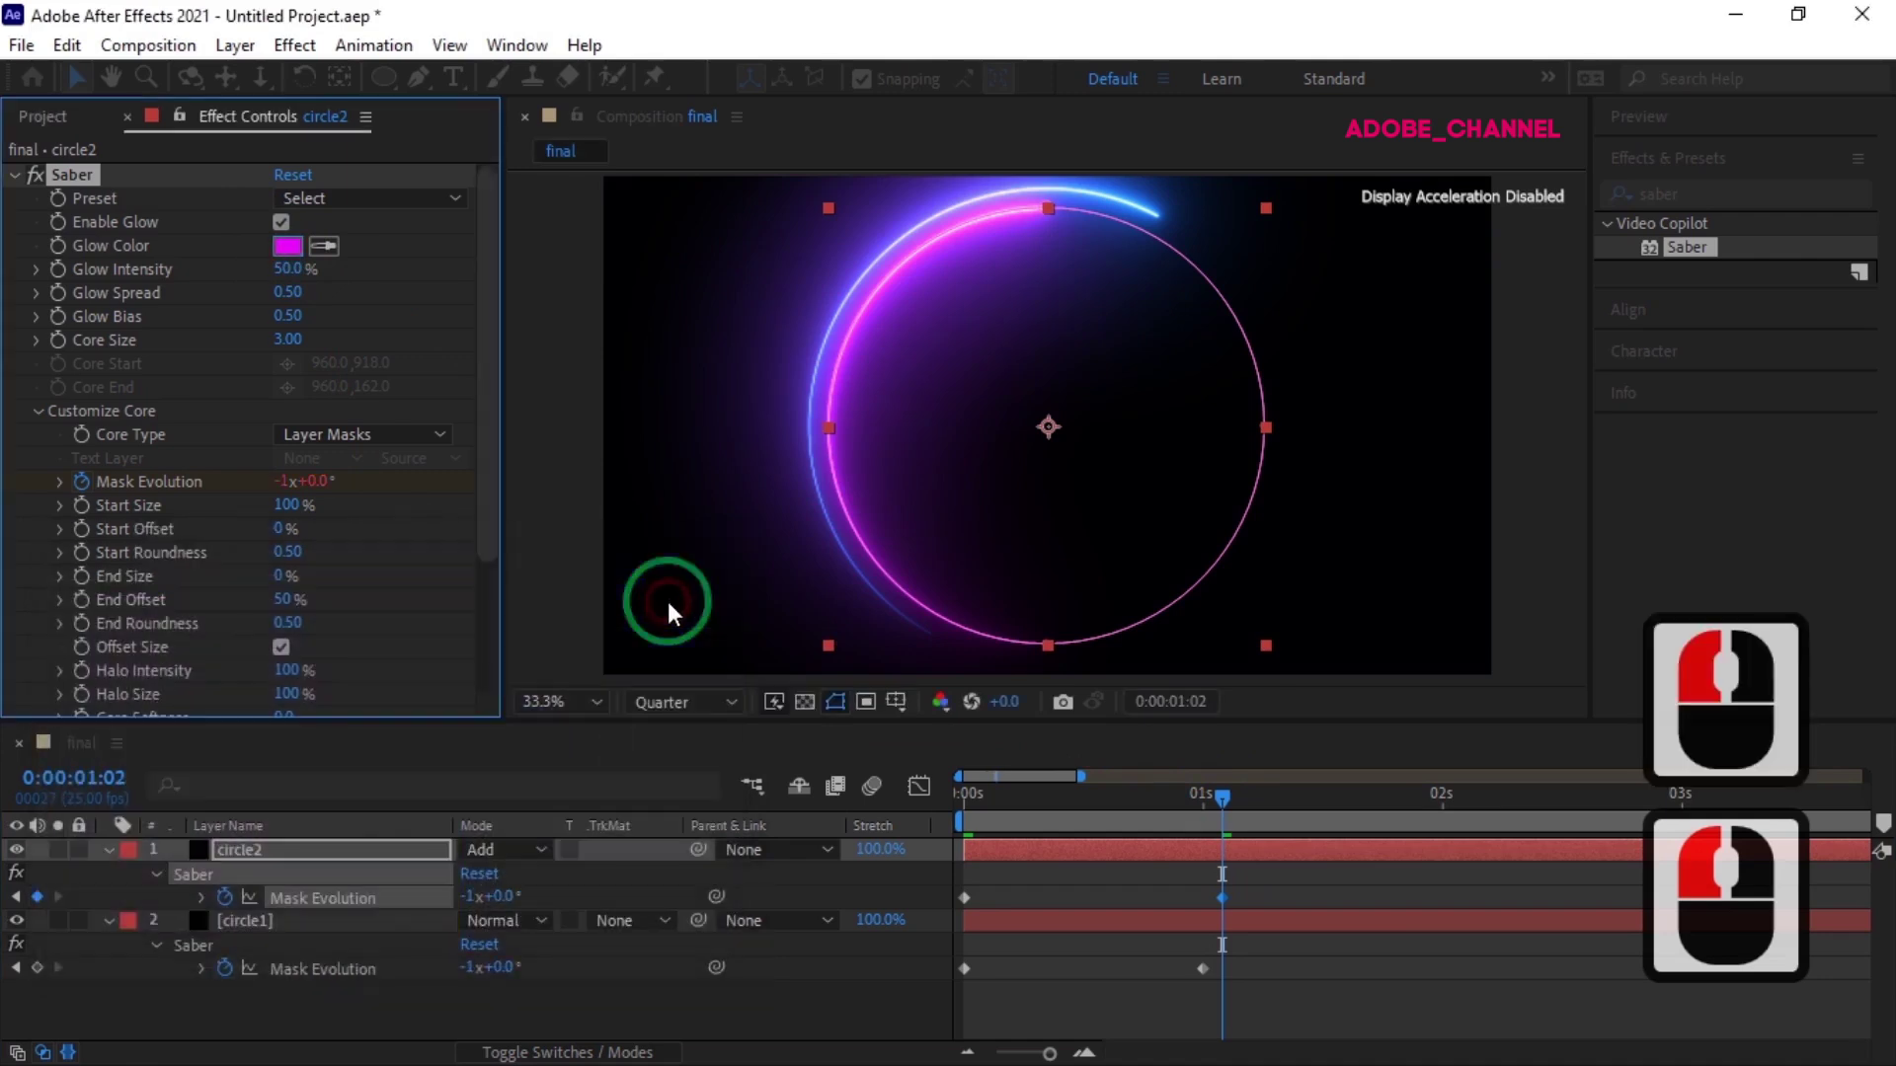
Set the Saber Core Size to 2 on both the circle1 and circle2 layers
left_click(289, 912)
left_click(285, 340)
type("2")
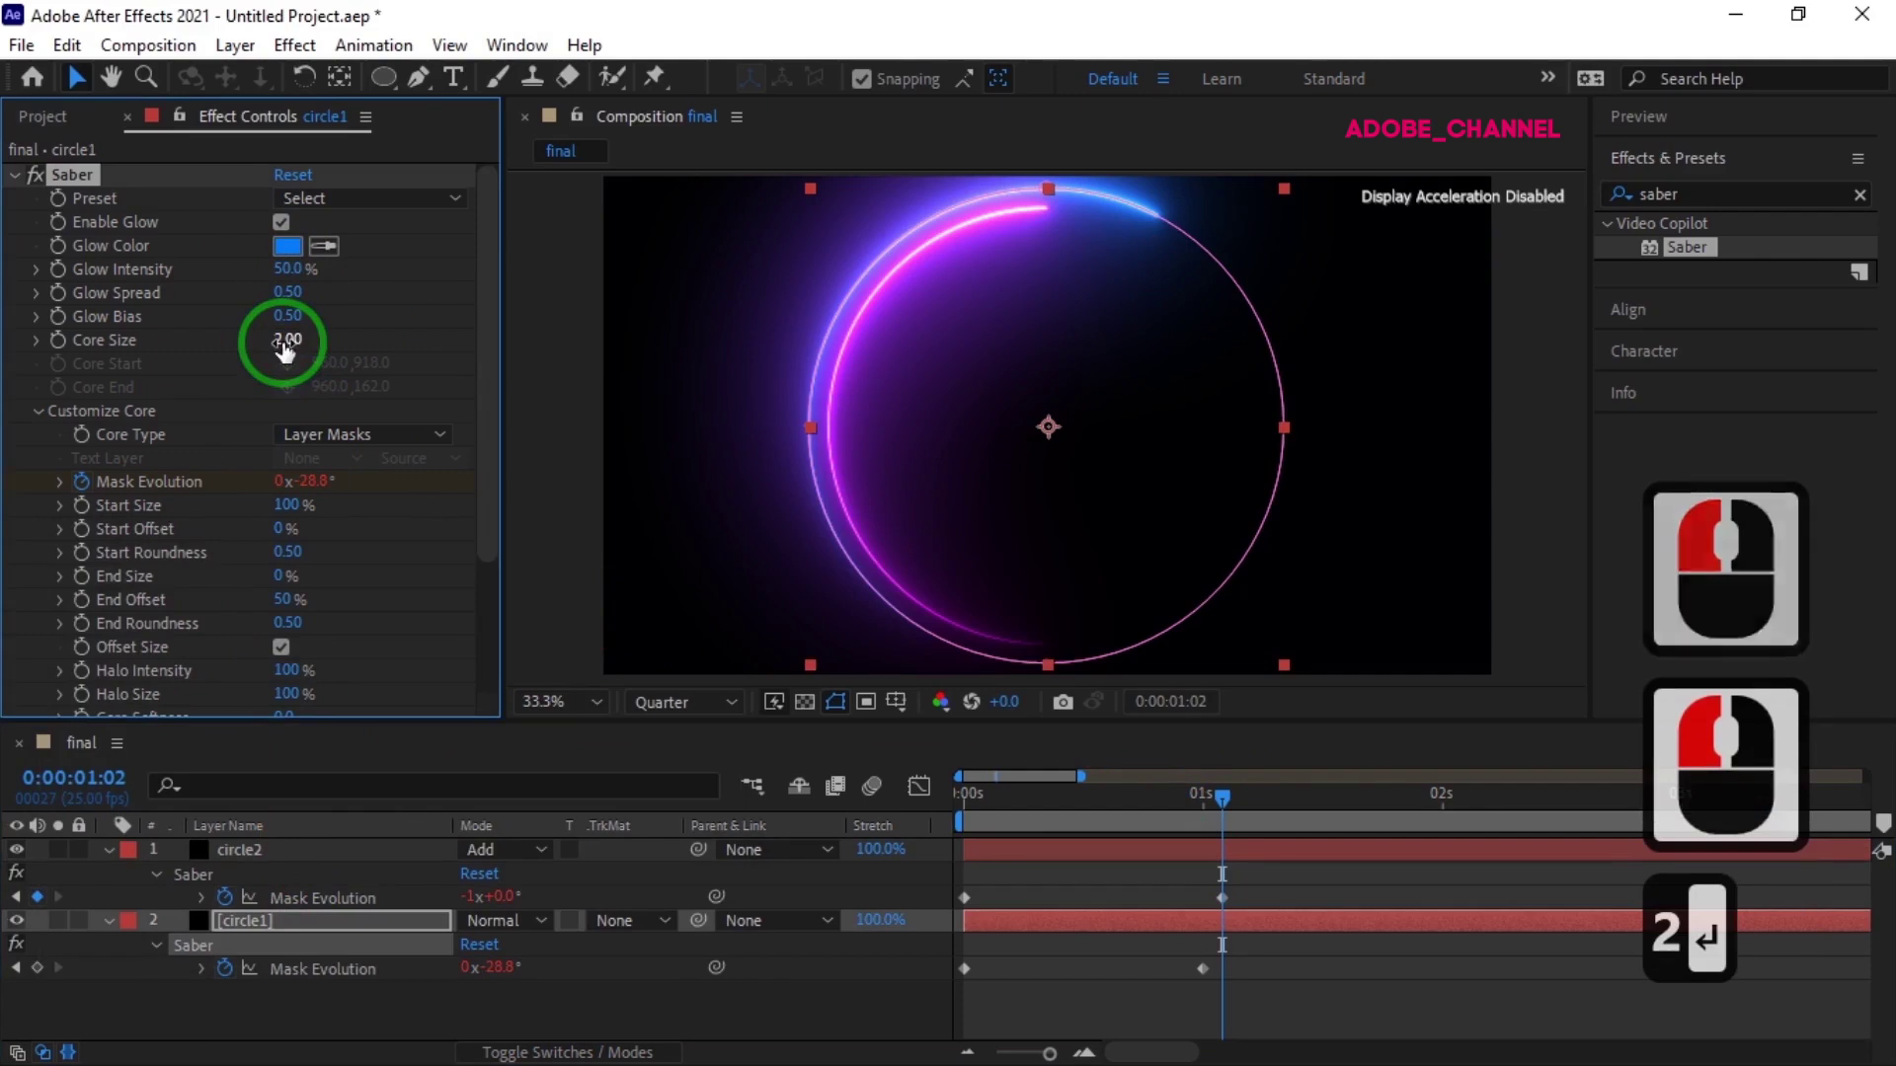
left_click(294, 849)
left_click(285, 339)
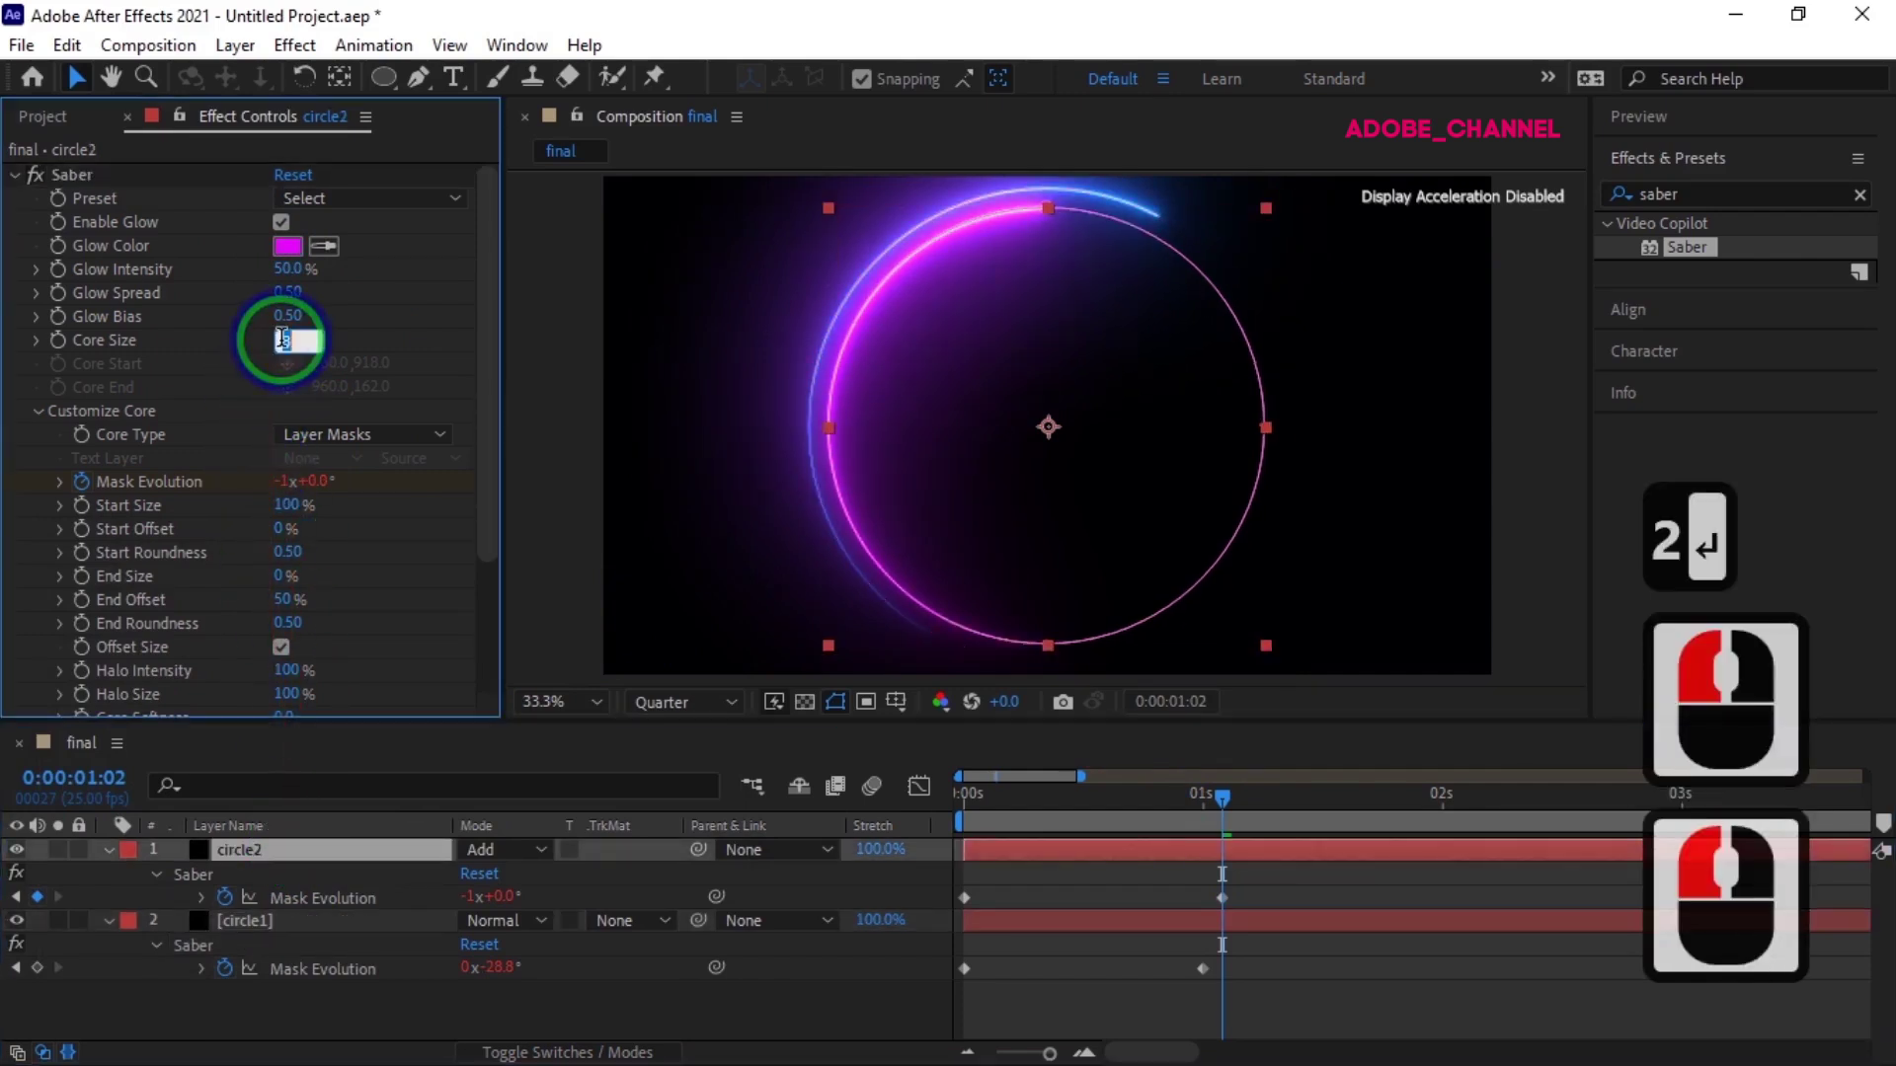
type("2")
key("Return")
Duplicate circle2 and scale the copy's circular mask down about its centre so it sits just inside circle2's ring
left_click(325, 849)
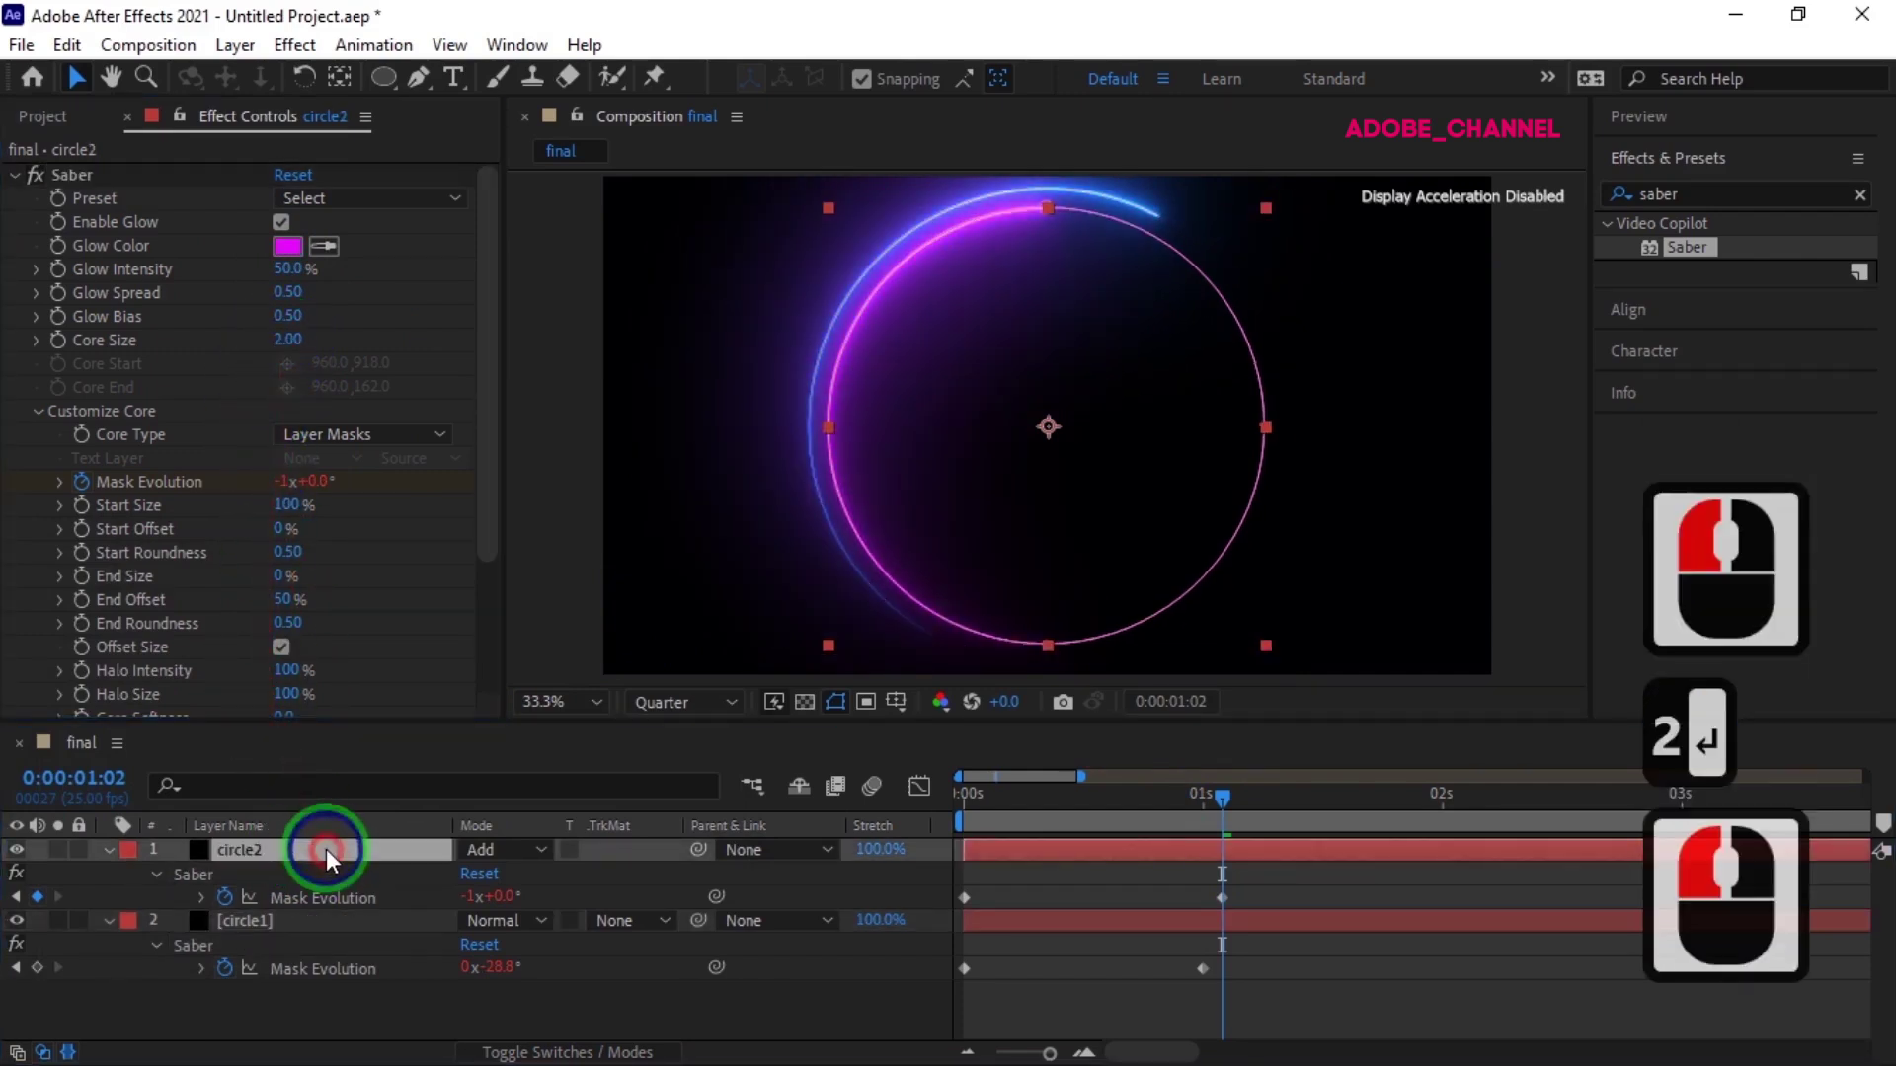
key("ctrl+d")
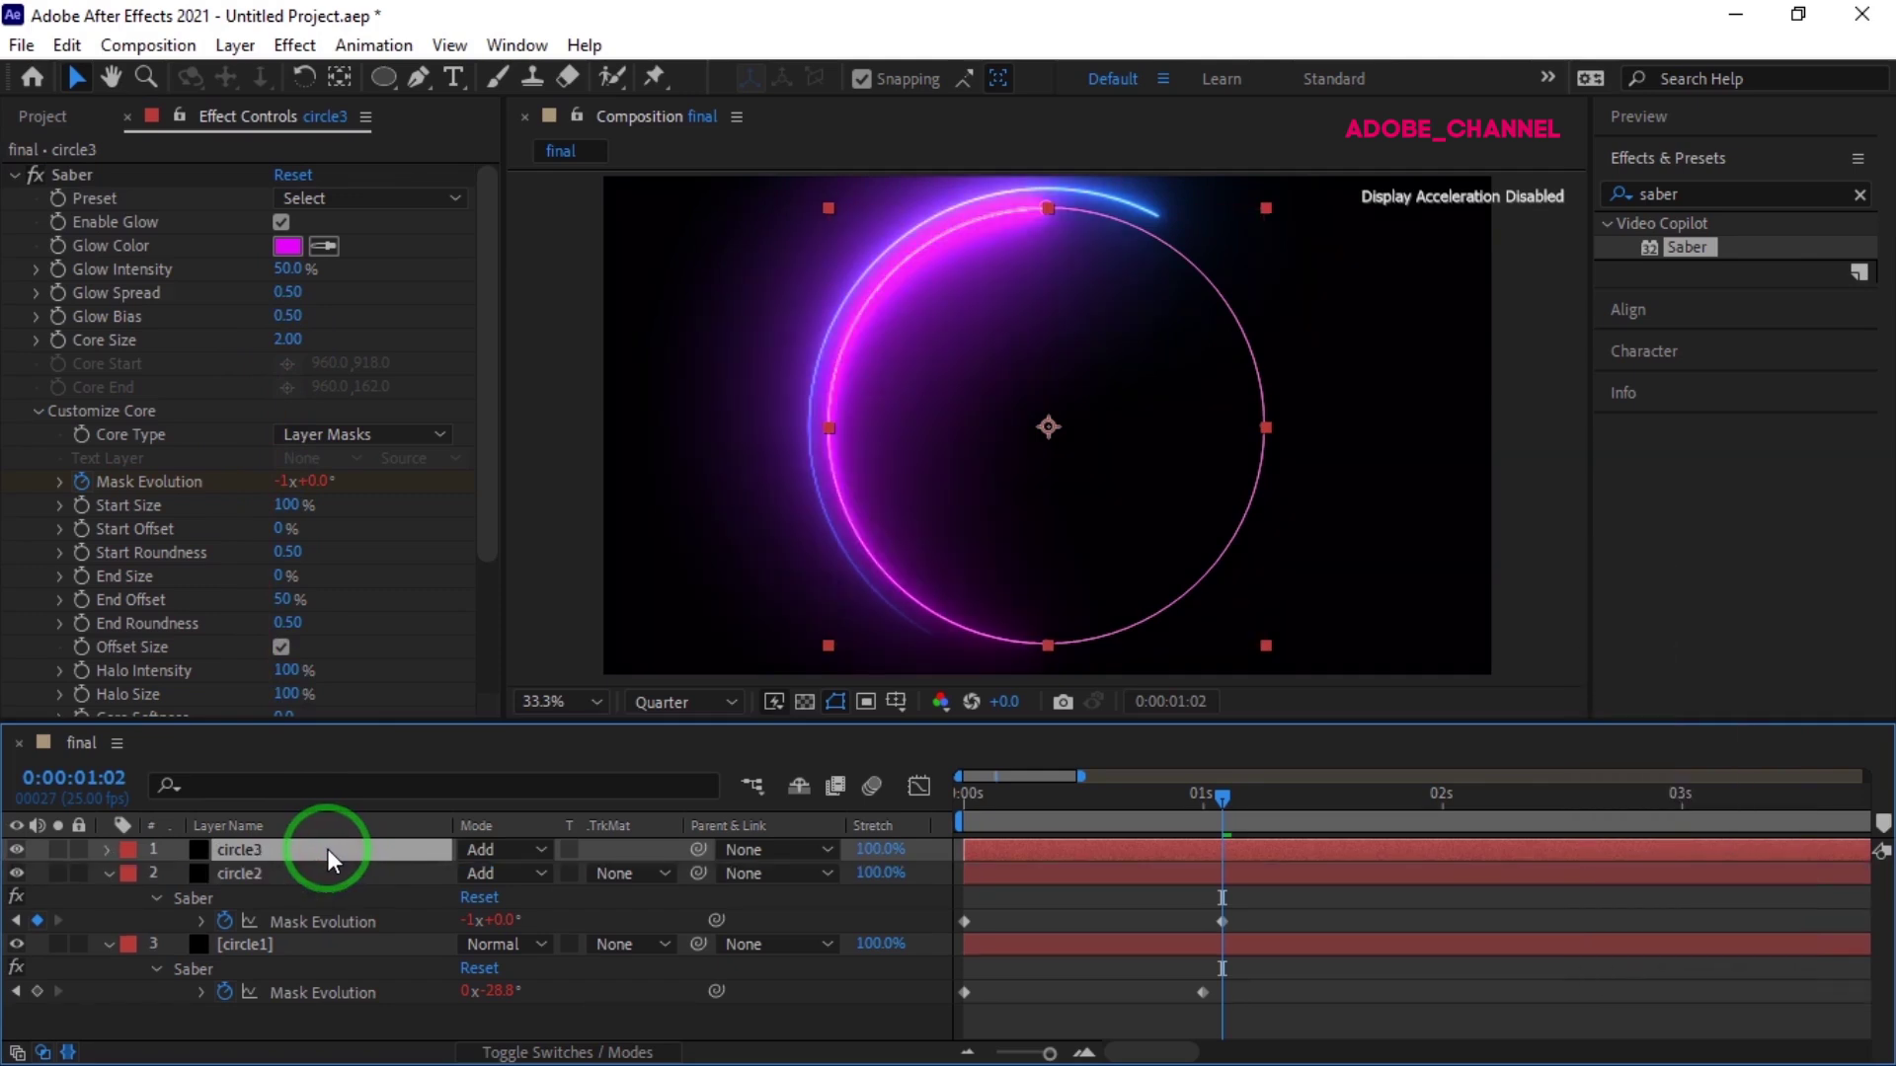
double_click(1214, 580)
left_click_drag(1264, 642, 1246, 629)
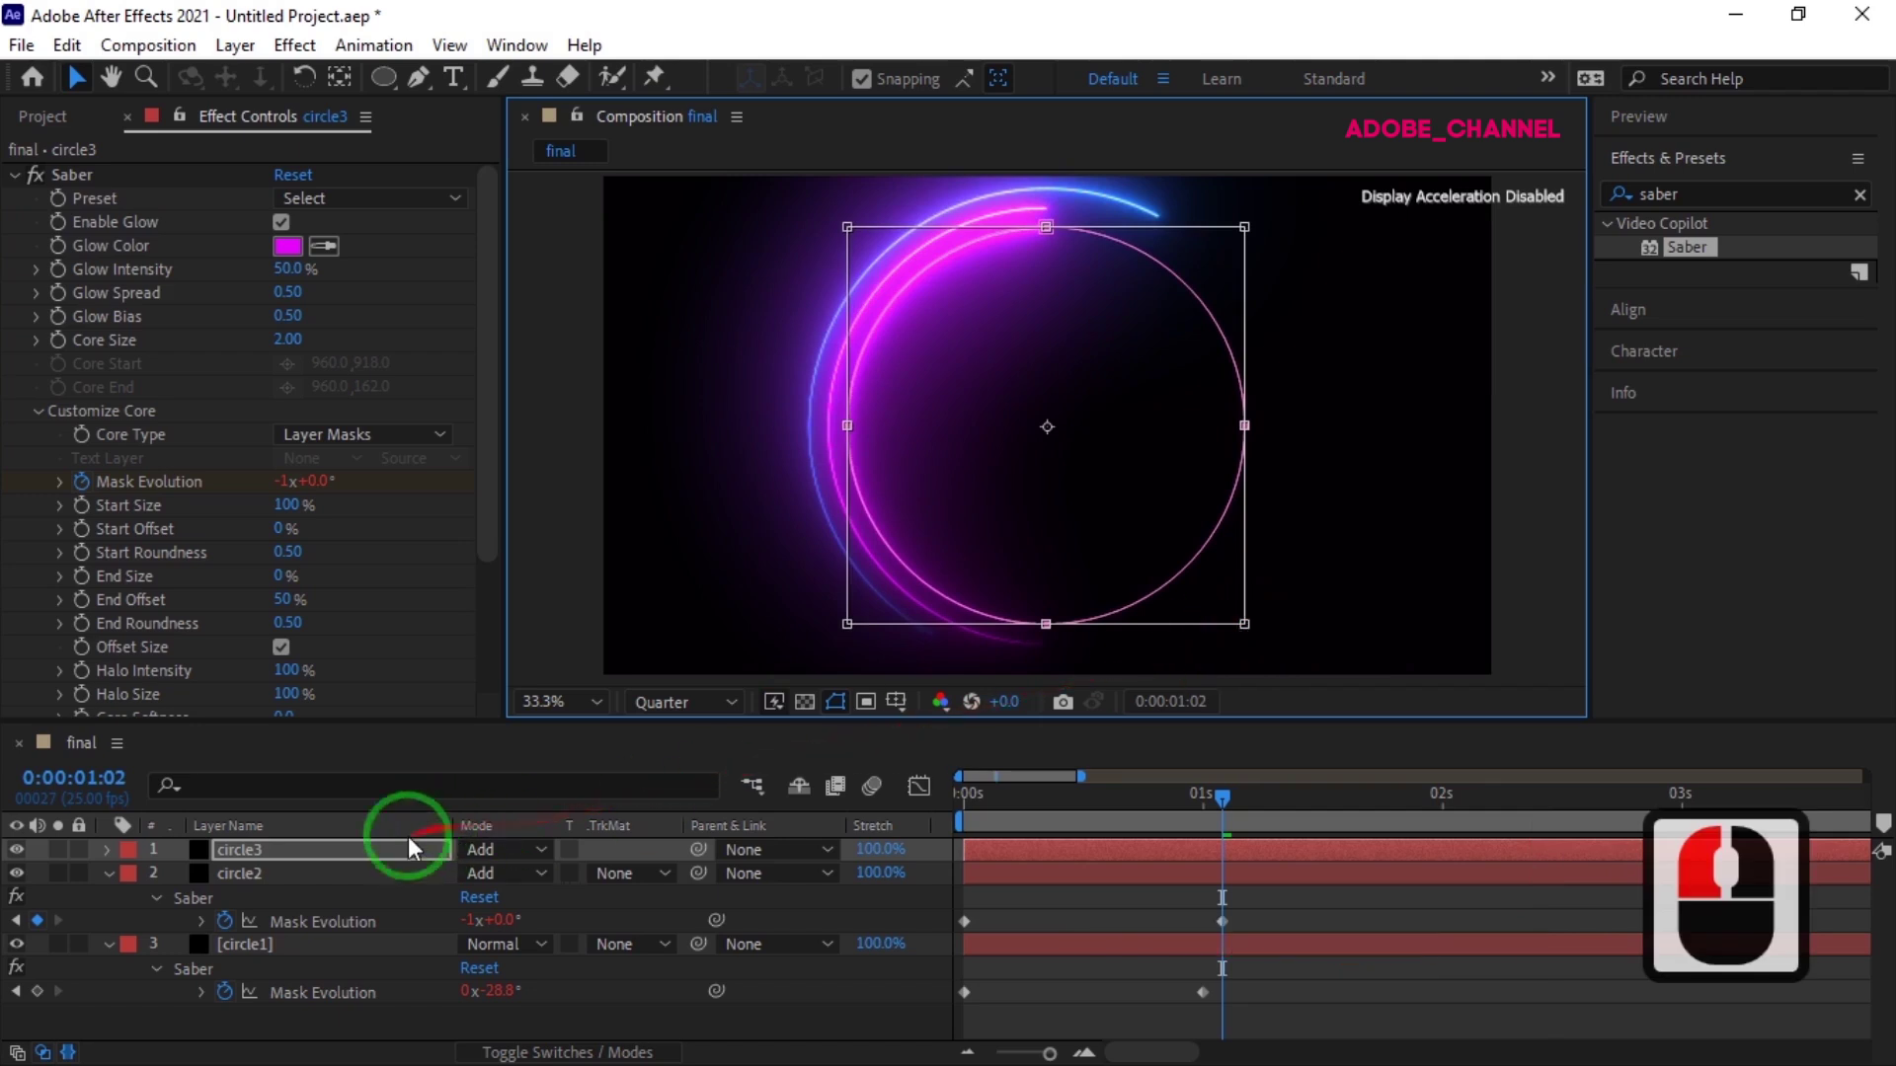
Move circle3's second Mask Evolution keyframe to 0:00:01:04 and set its Saber glow color to cyan 00FFFC
left_click(376, 850)
key("u")
left_click_drag(1222, 796, 1240, 902)
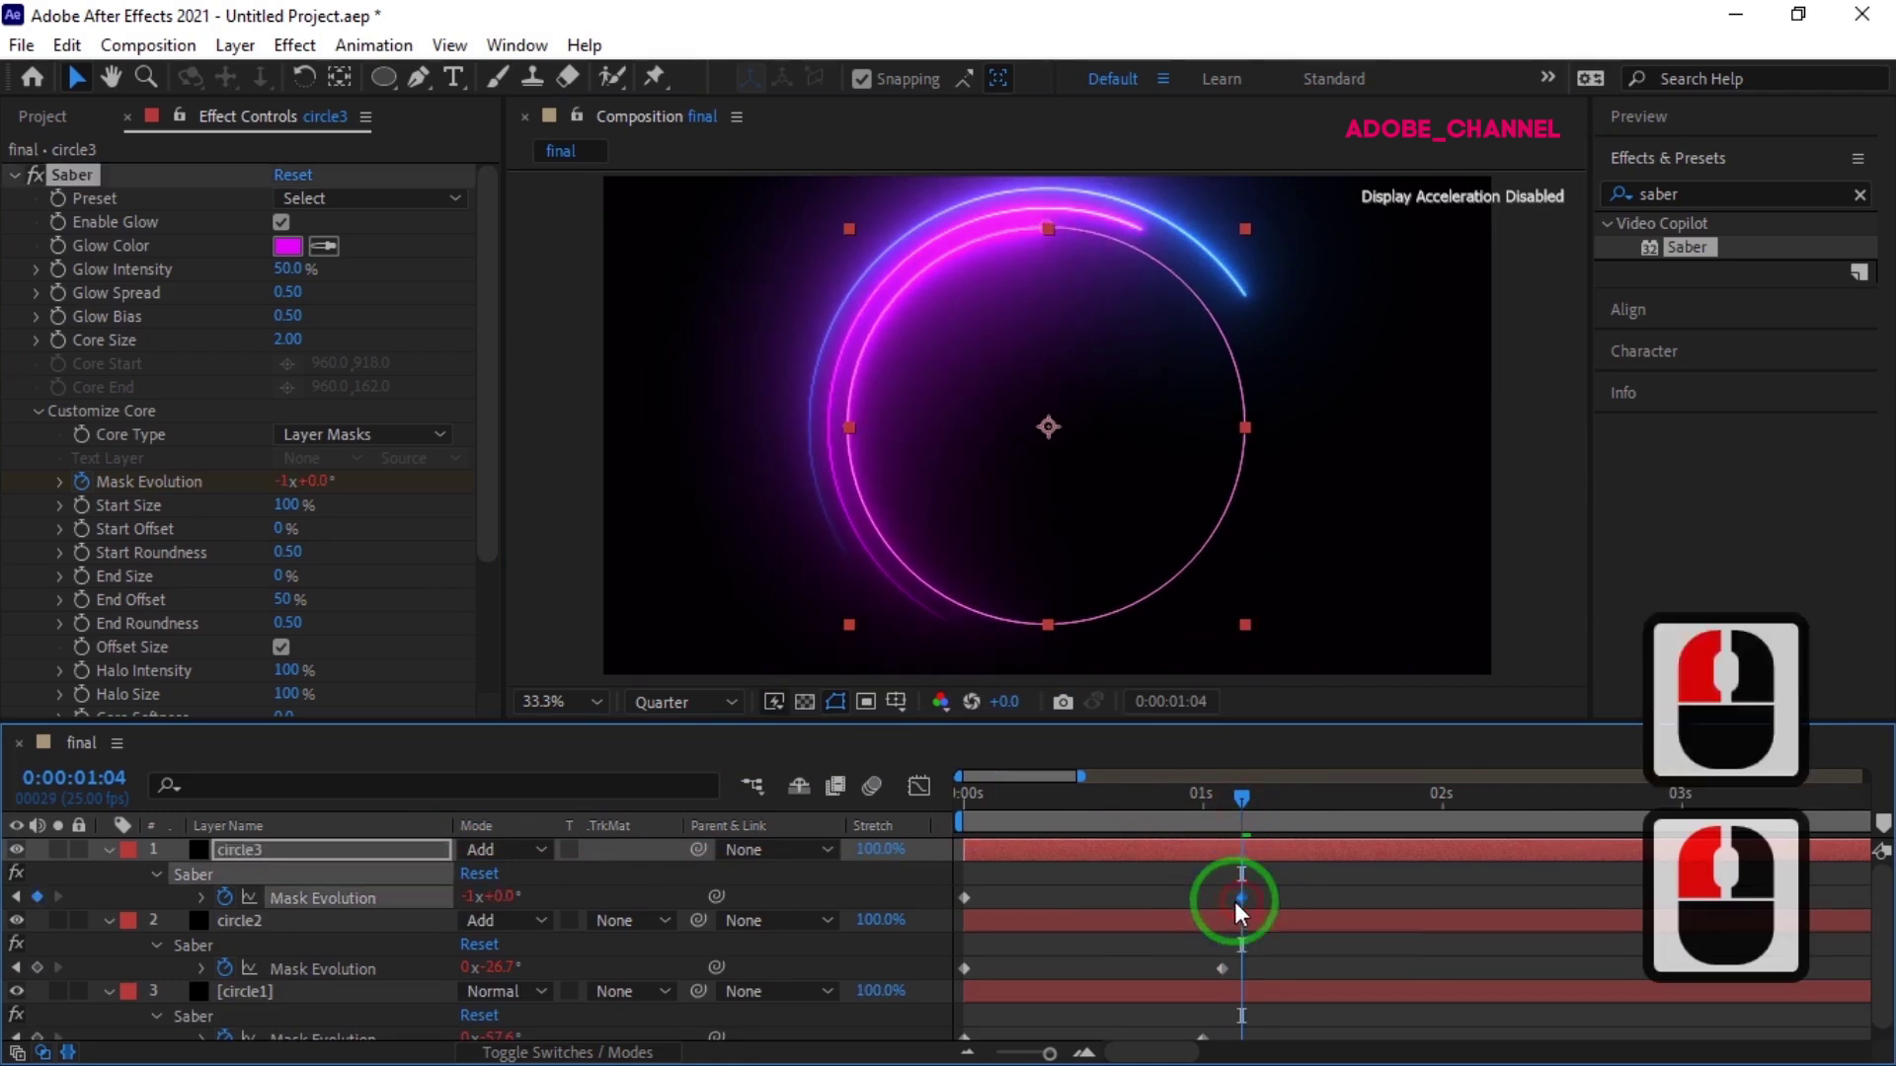
left_click(289, 245)
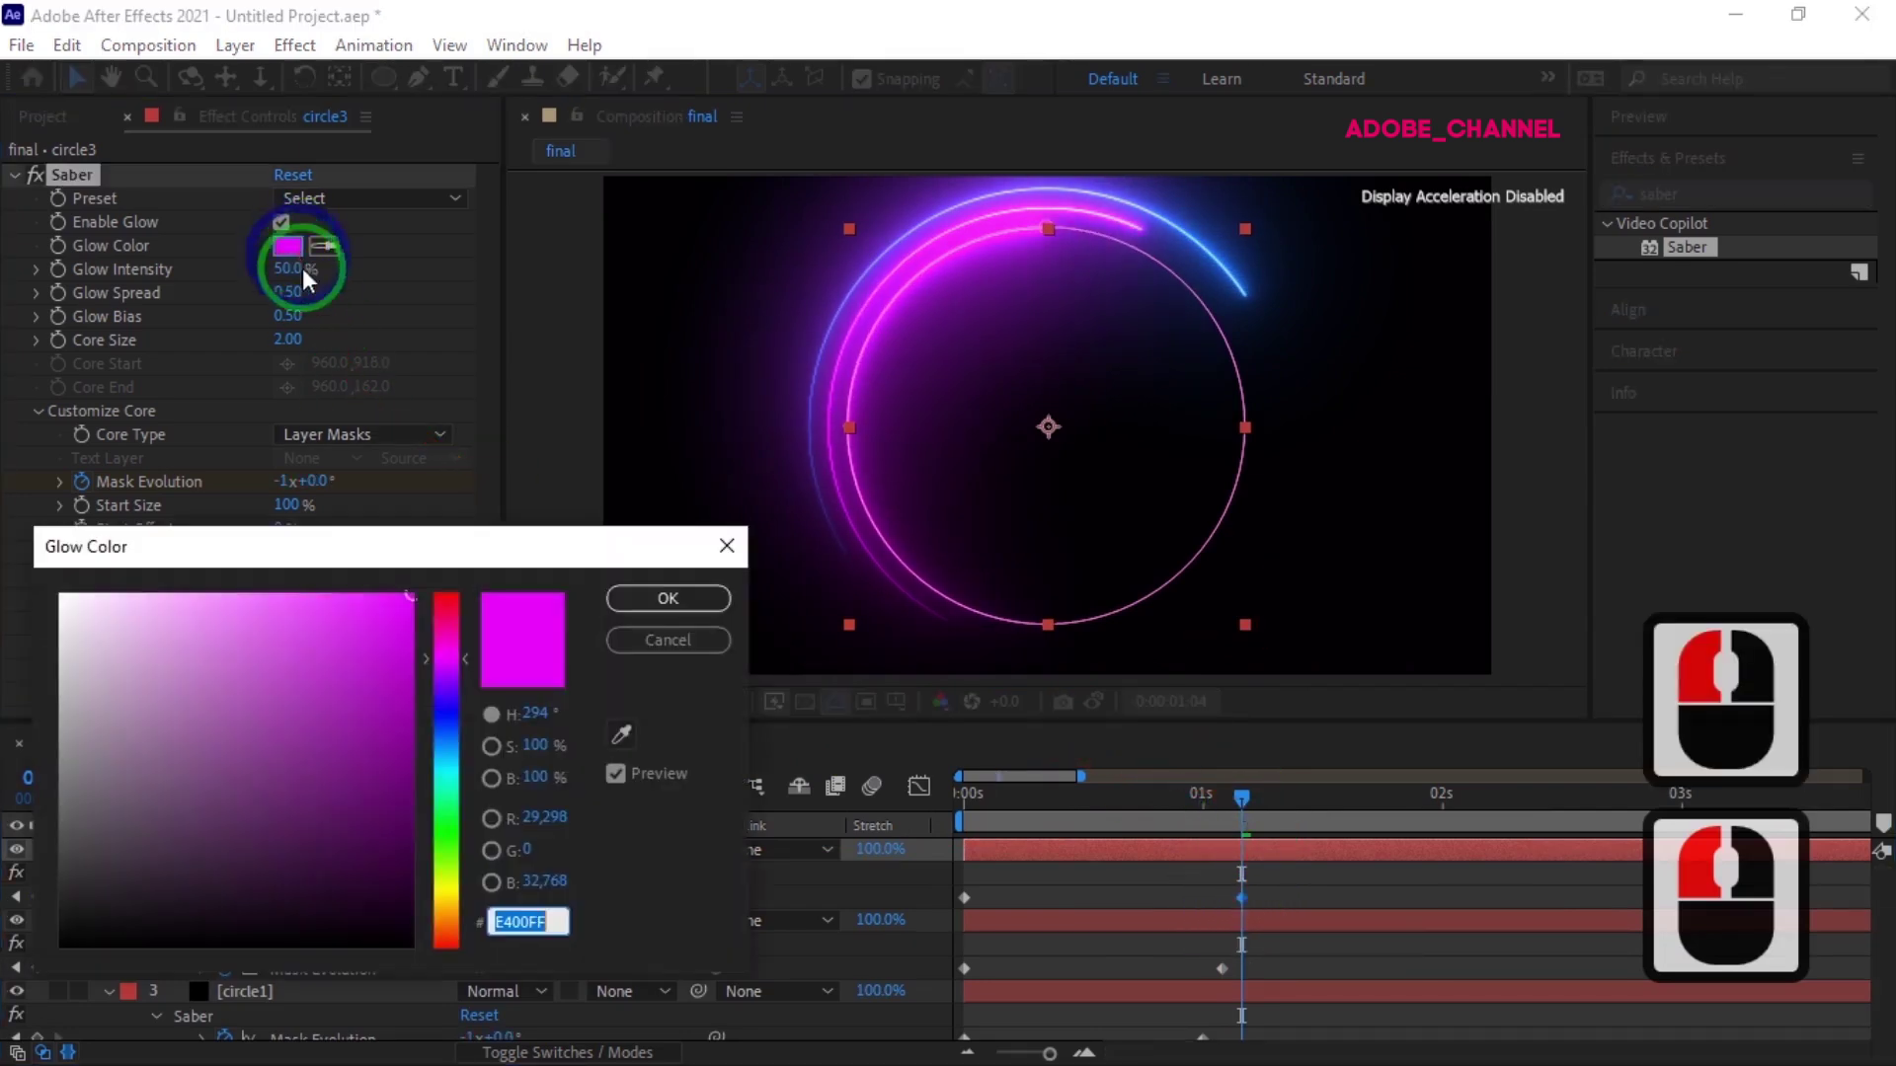
left_click(444, 768)
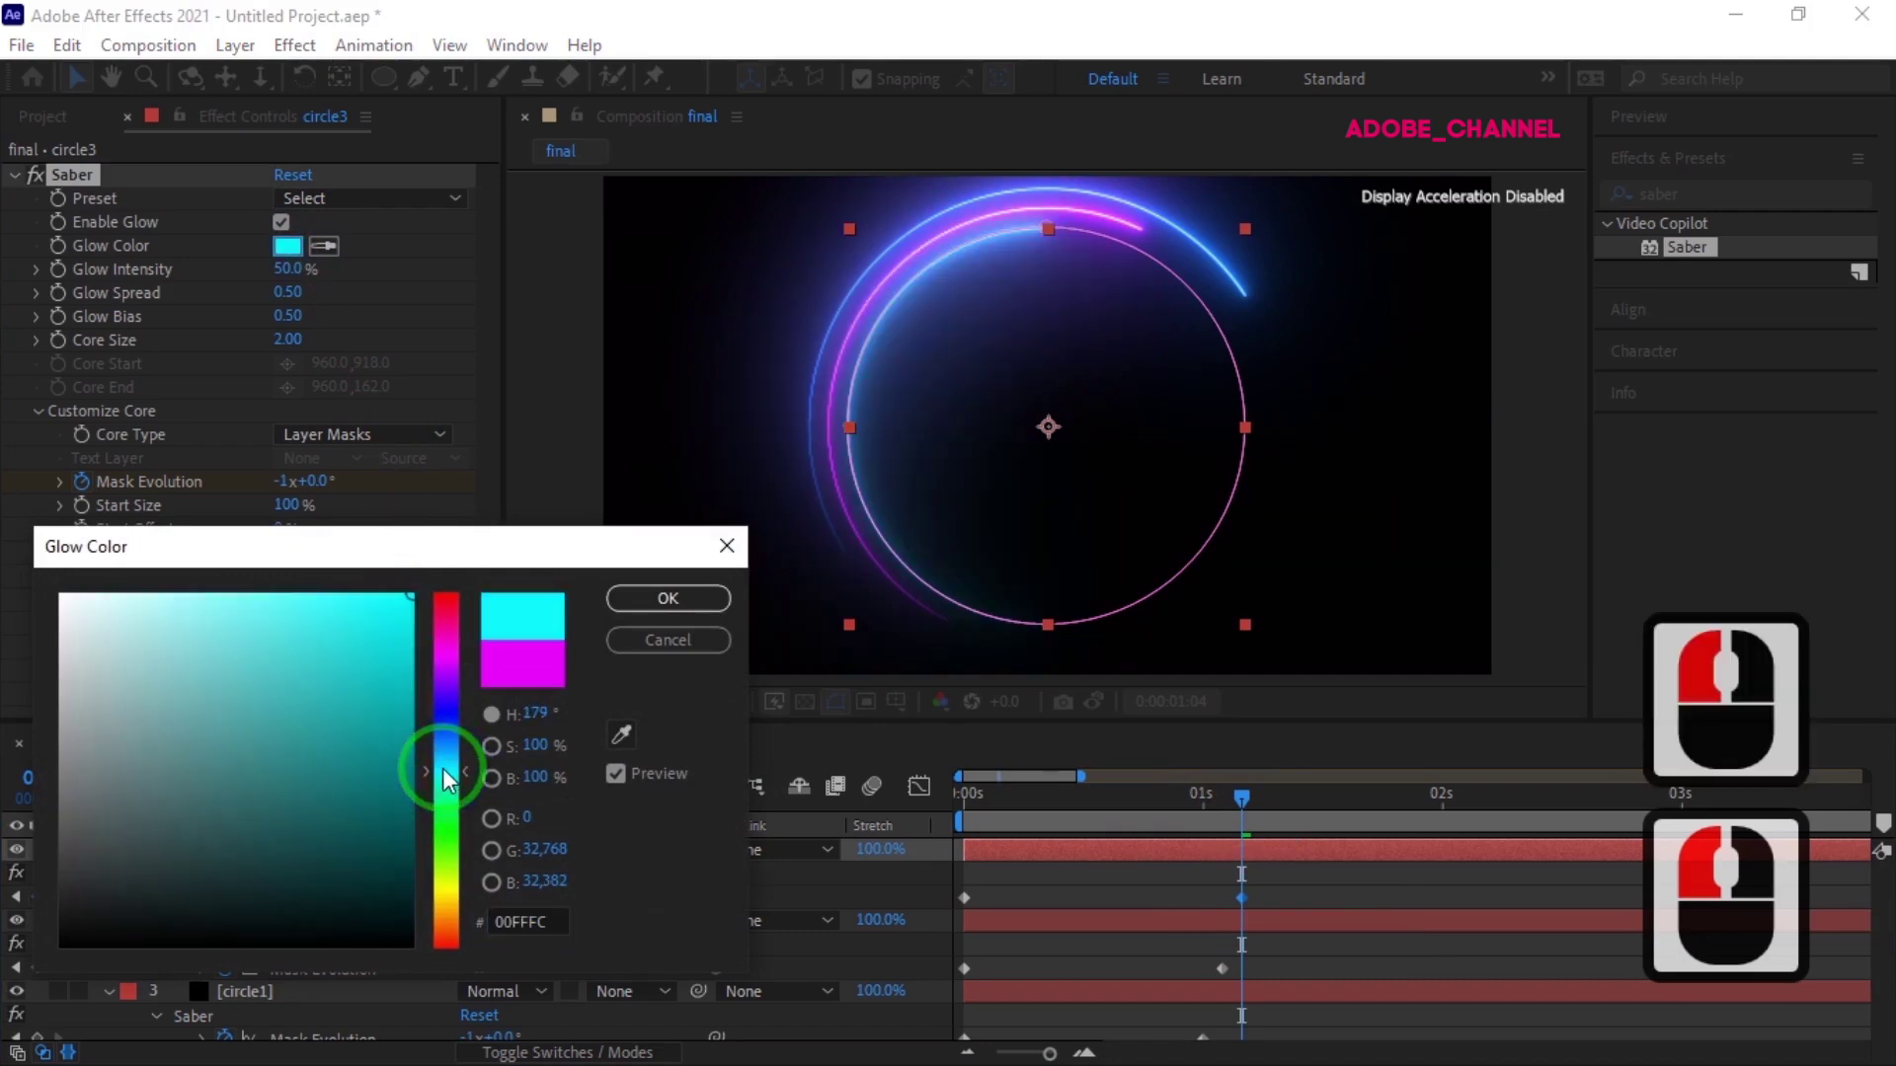
left_click(655, 606)
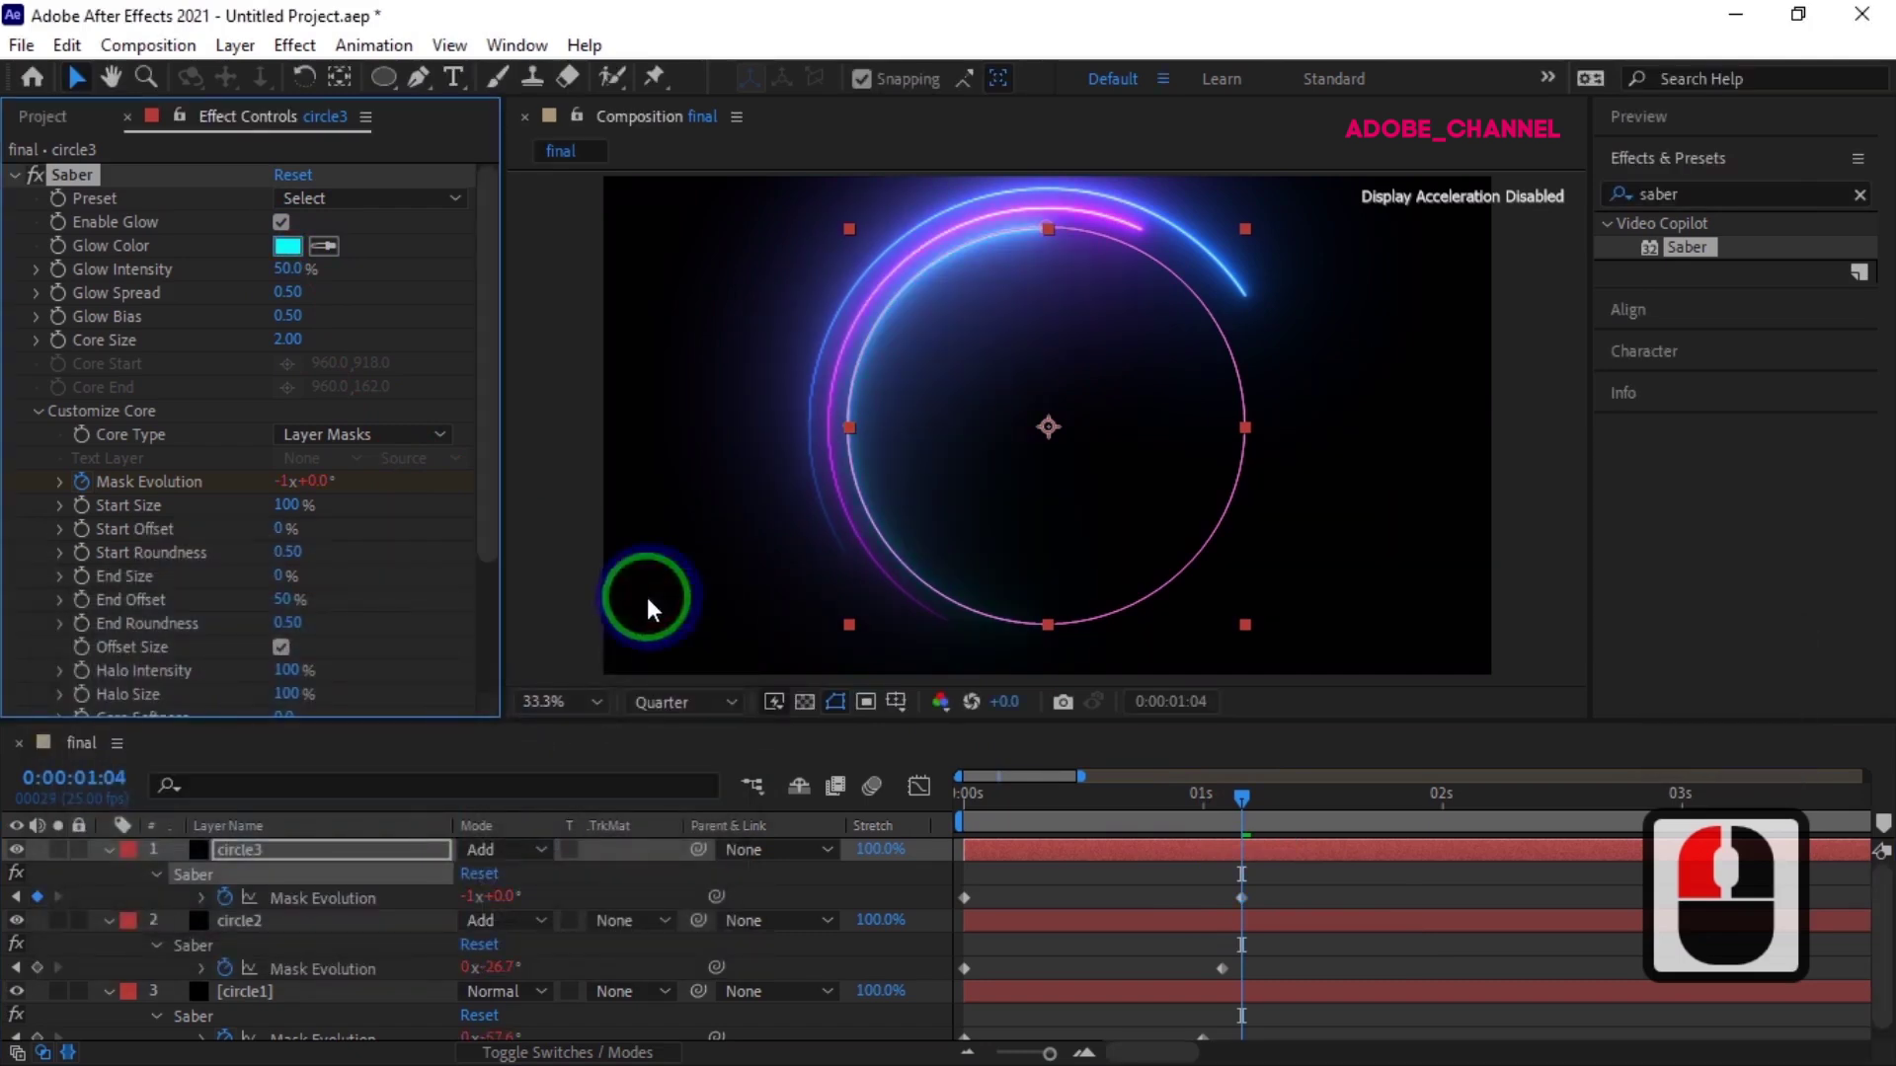
Duplicate circle3 and scale the copy's circular mask down about its centre so it sits just inside circle3's ring
left_click(316, 847)
key("ctrl+d")
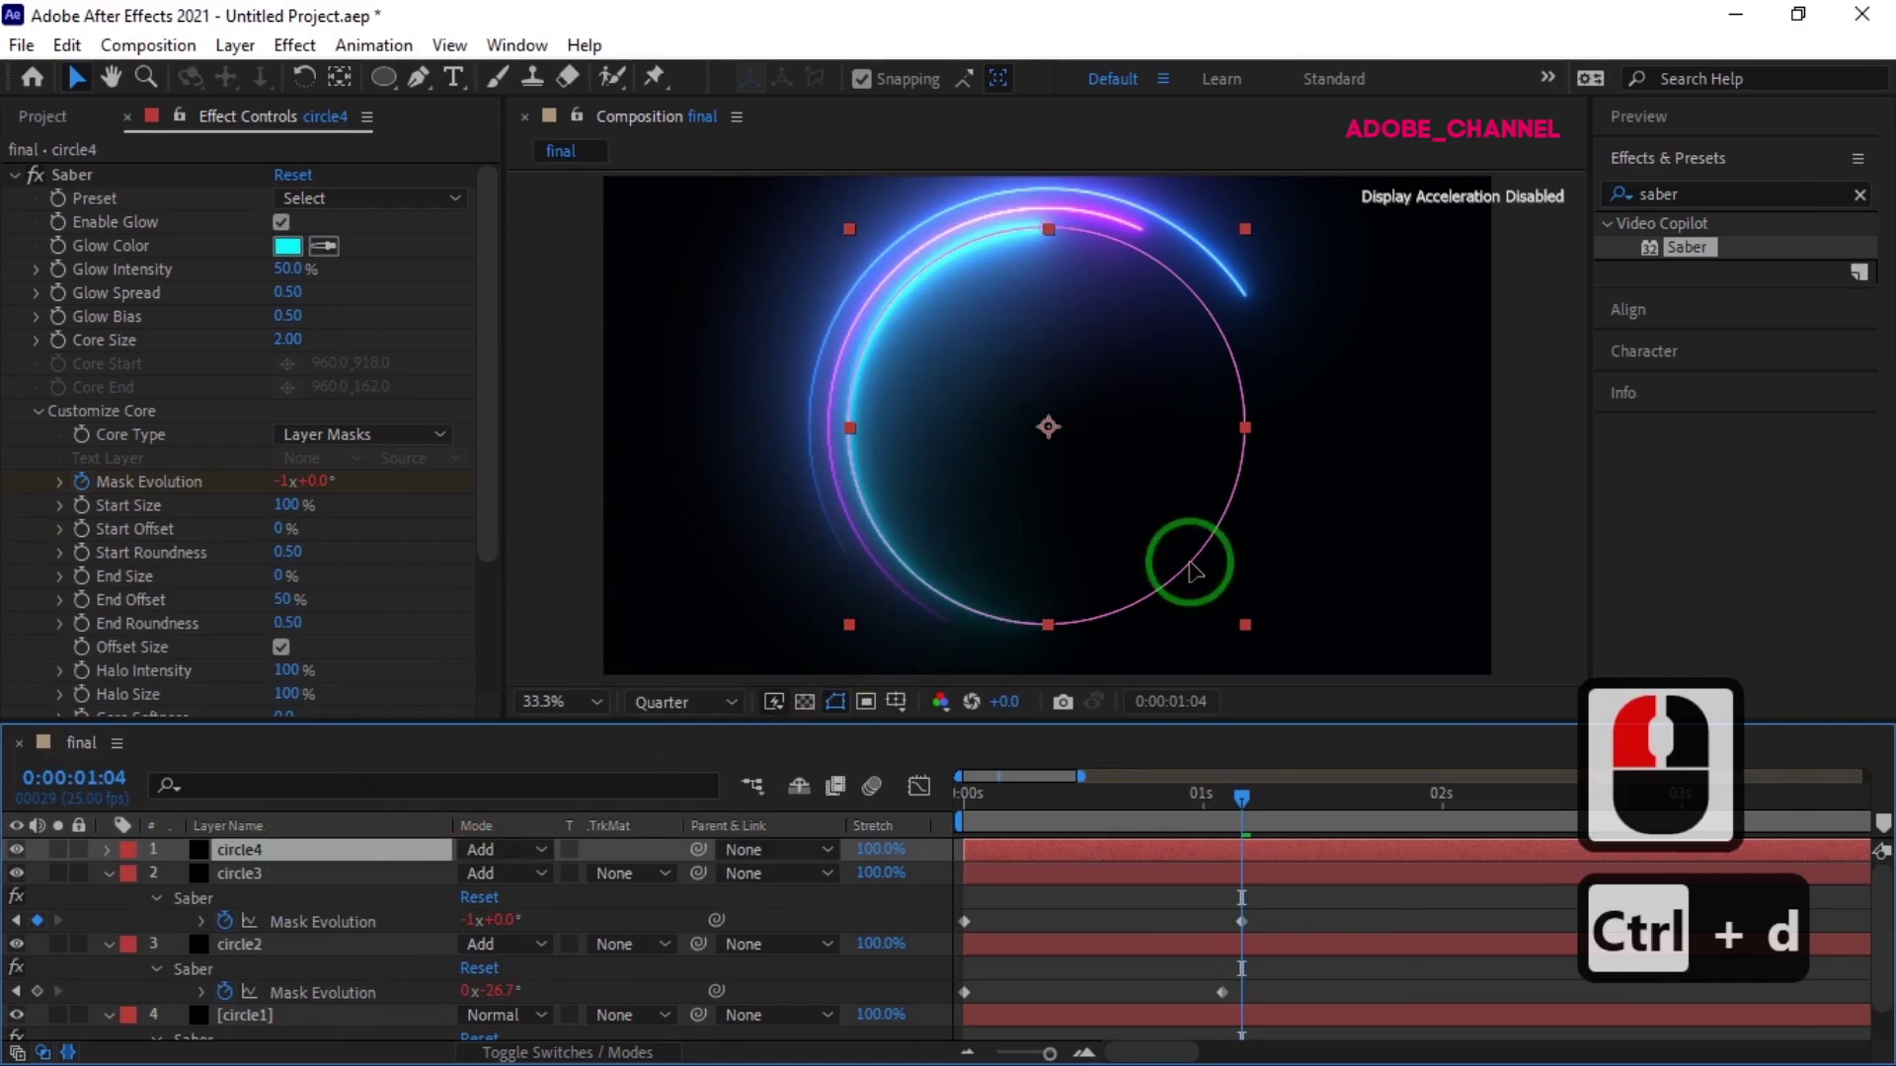
double_click(1191, 571)
left_click_drag(1235, 622, 1220, 611)
Move circle4's second Mask Evolution keyframe to 0:00:01:06 and set its Saber glow color to yellow FCFF00
left_click(389, 834)
key("u")
left_click_drag(1241, 796, 1261, 796)
left_click_drag(1241, 897, 1261, 898)
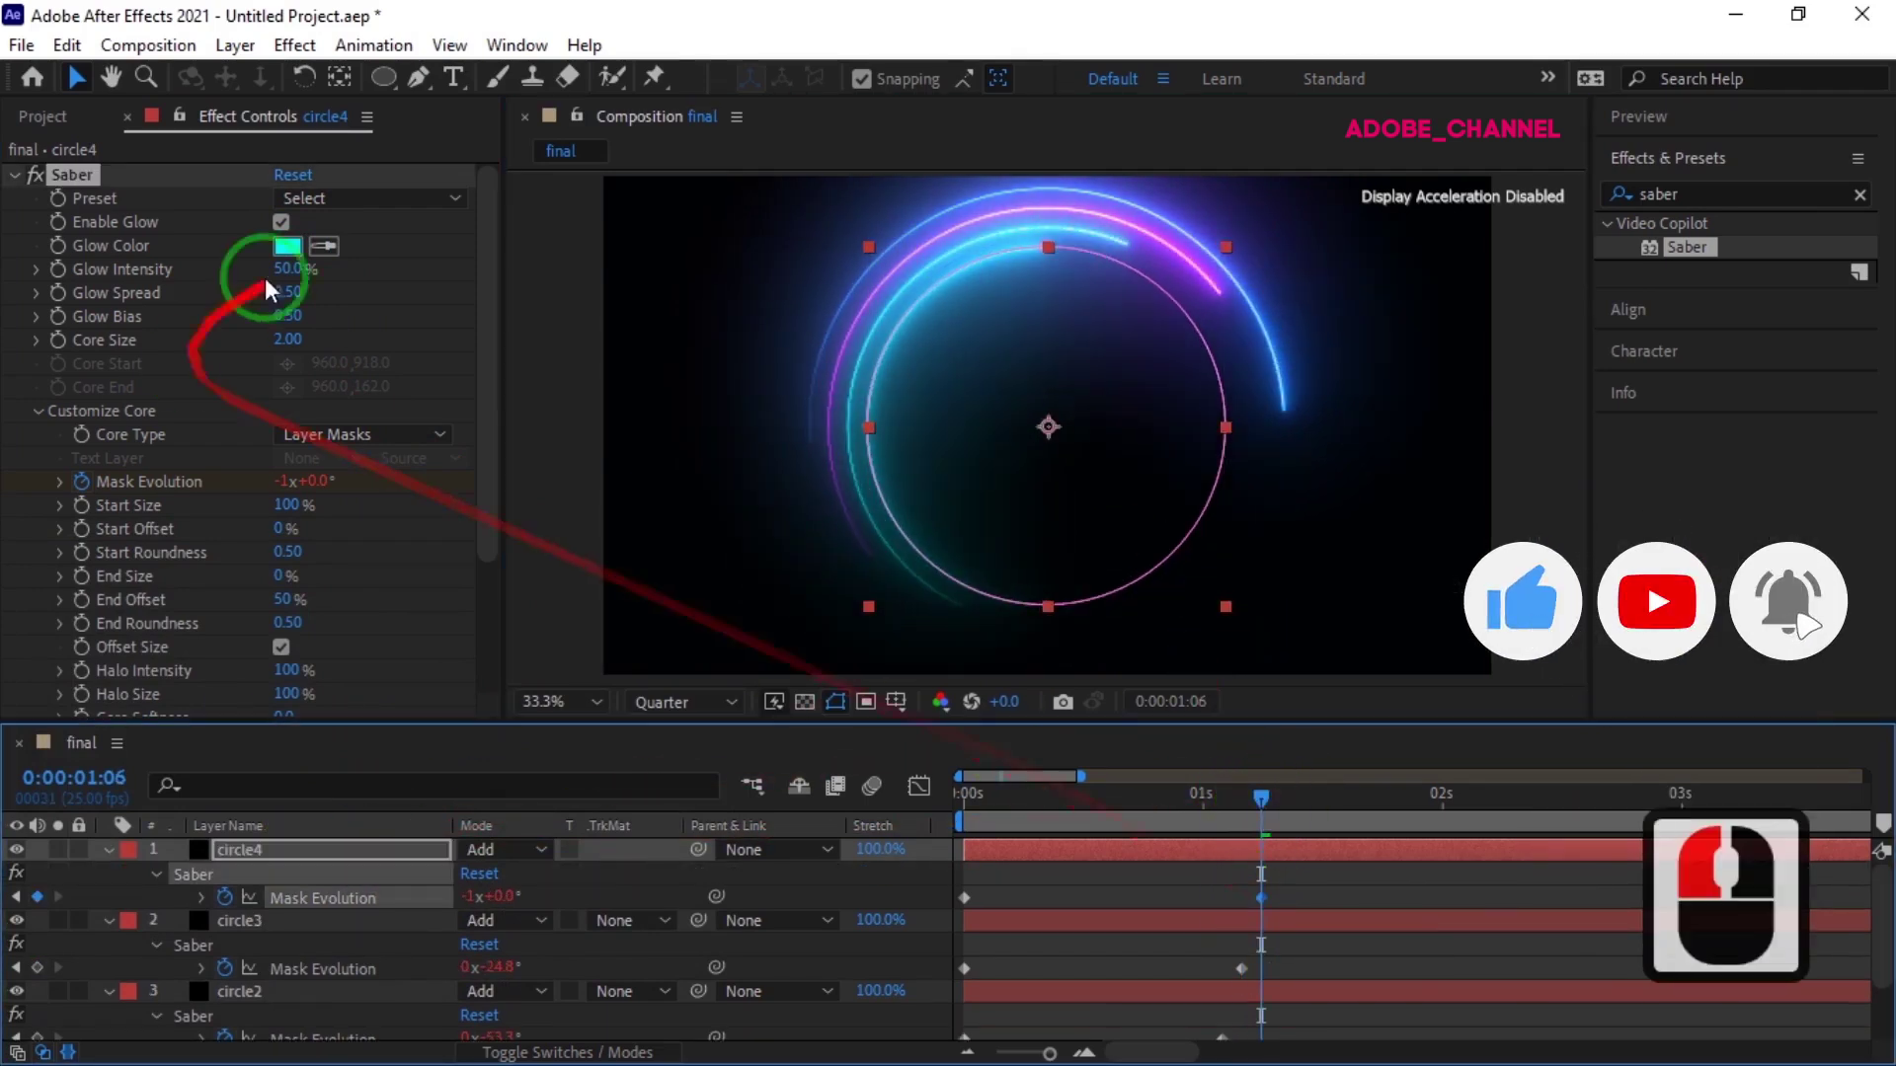
left_click(285, 247)
left_click(441, 880)
left_click(664, 593)
Duplicate circle4 and move the copy's second Mask Evolution keyframe to 0:00:01:08
left_click(328, 859)
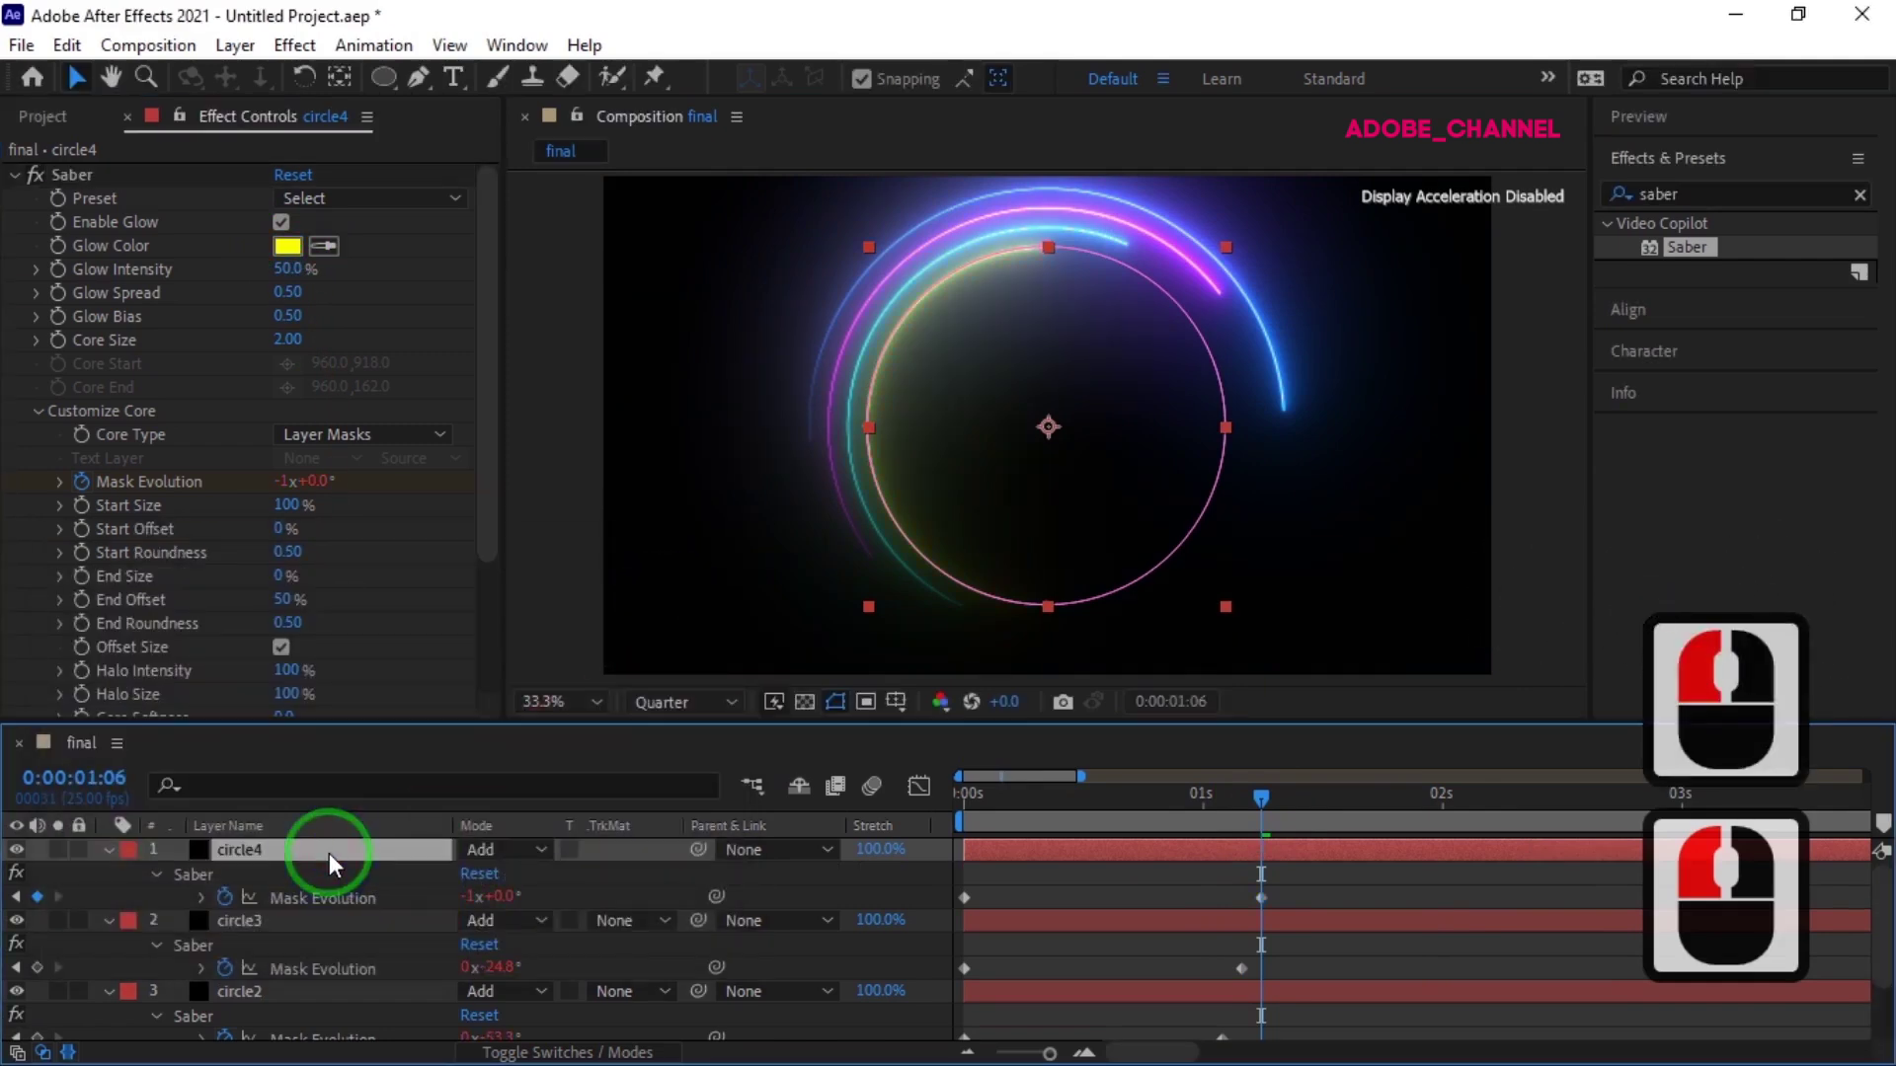
key("ctrl+d")
key("Page_Down")
key("Page_Down")
left_click_drag(1261, 898, 1279, 898)
Scale circle5's mask down about its centre to fit just inside circle4's ring, and set its Saber glow color to red
double_click(1172, 559)
left_click_drag(1223, 603, 1211, 592)
left_click(287, 248)
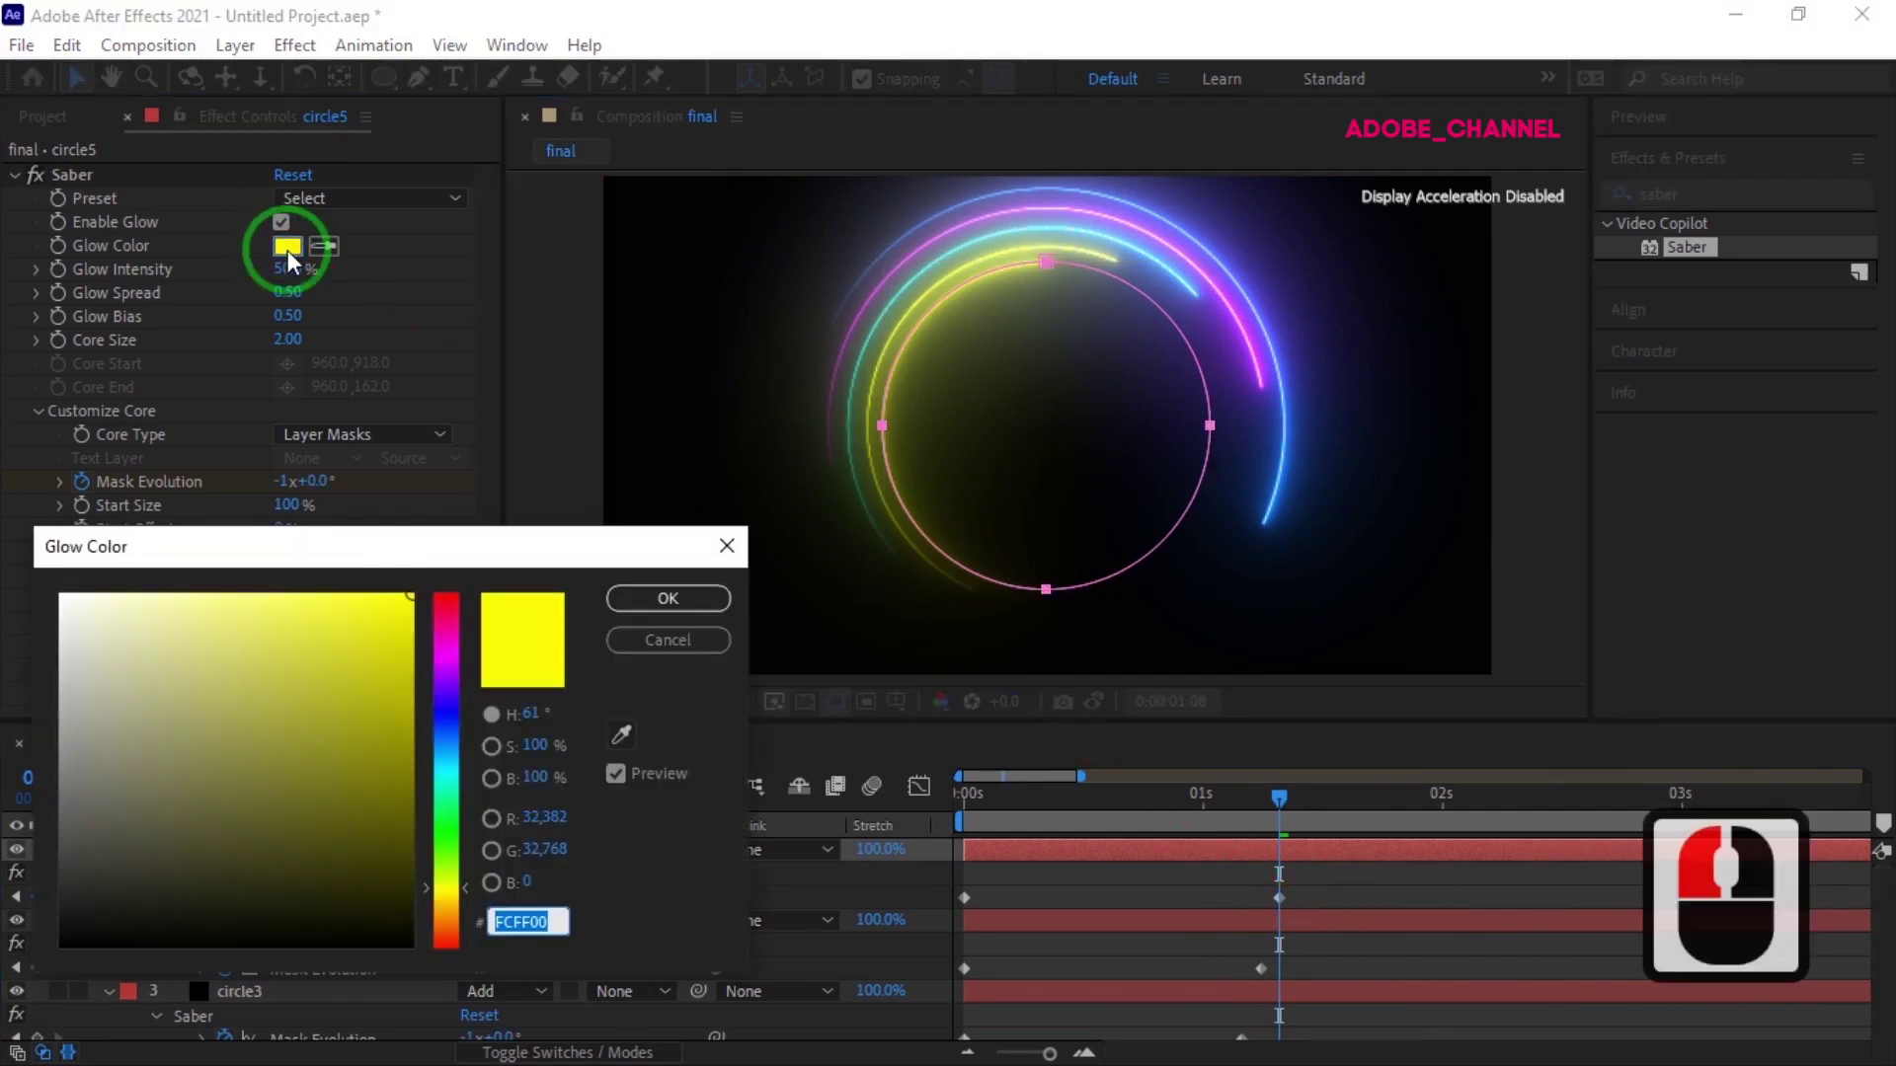
left_click(451, 606)
left_click(668, 599)
Duplicate circle5 and scale the copy's circular mask down about its centre so it sits just inside circle5's ring
left_click(317, 849)
key("ctrl+d")
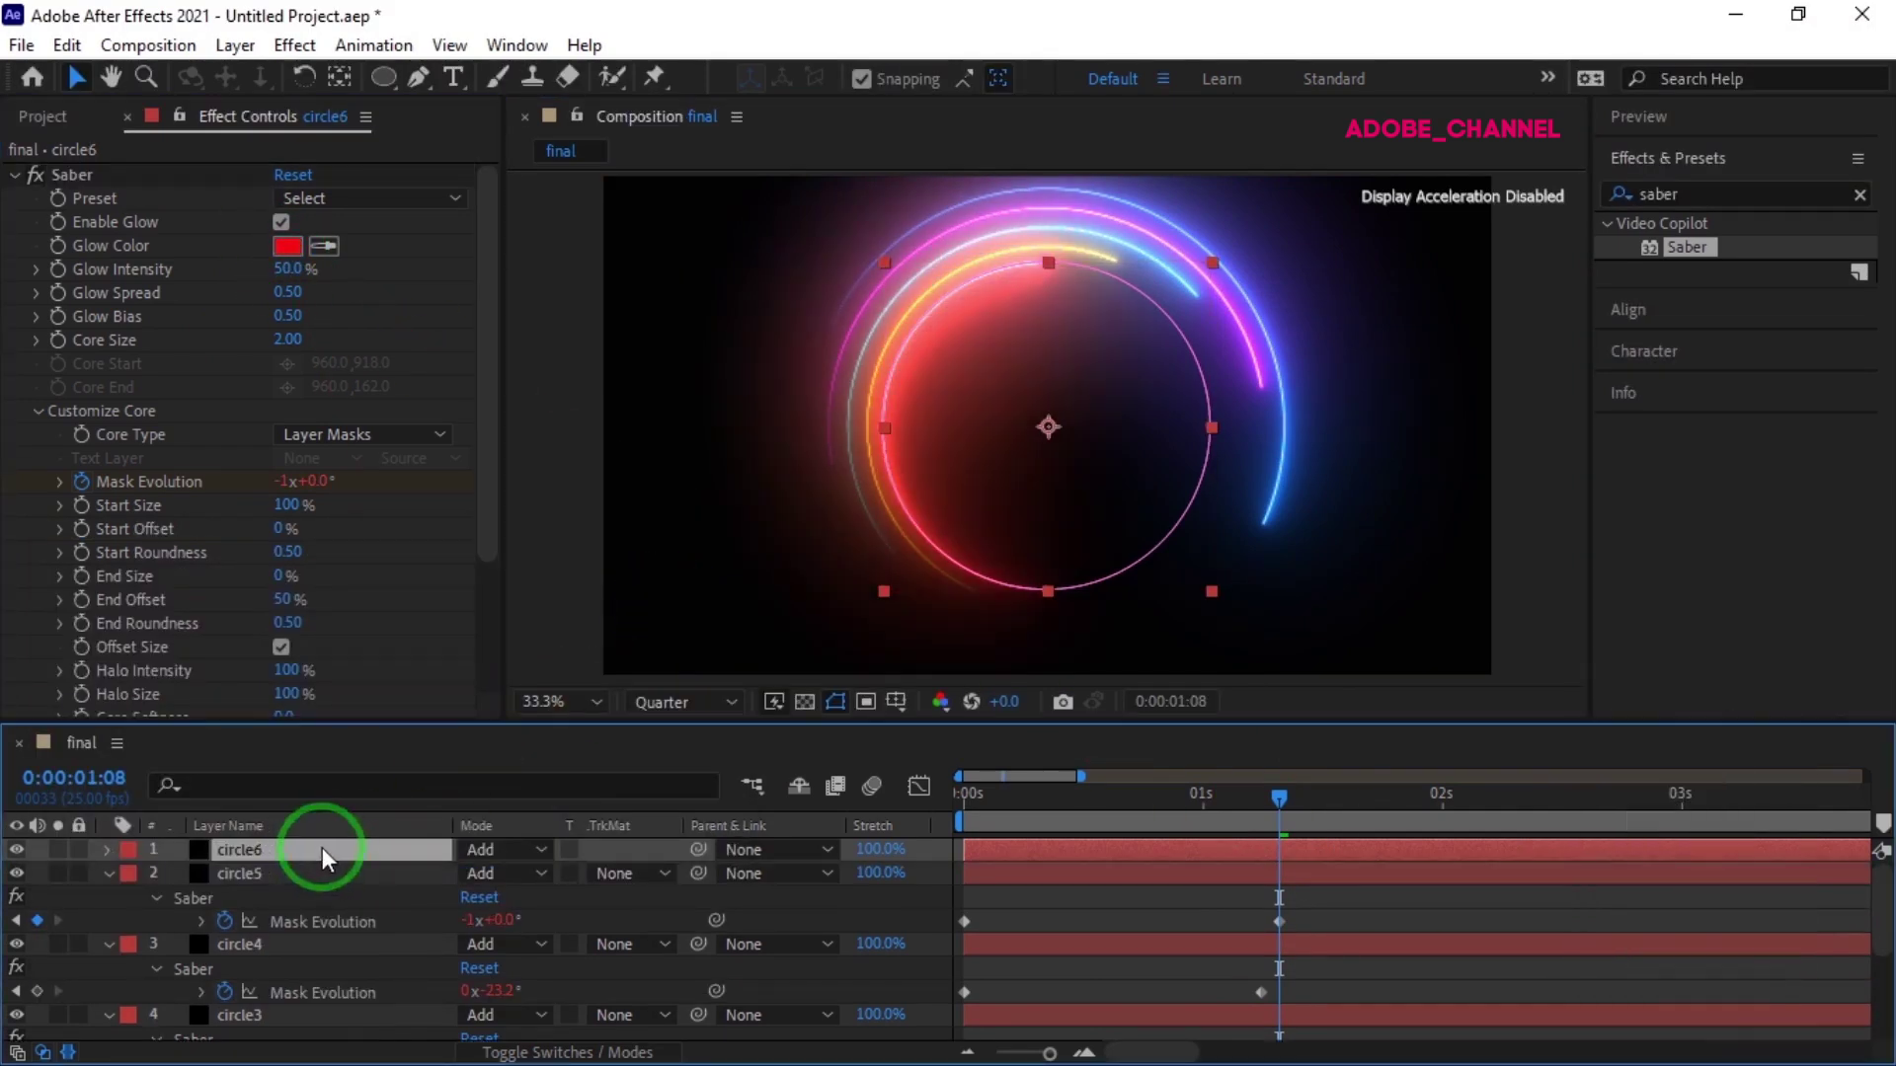
double_click(1165, 550)
left_click_drag(1210, 590, 1194, 573)
Move circle6's second Mask Evolution keyframe to 0:00:01:10 and set its Saber glow color to green 00FF4E
left_click(1058, 825)
left_click(349, 846)
key("u")
left_click_drag(1279, 795, 1298, 797)
left_click_drag(1280, 897, 1298, 899)
left_click(288, 246)
left_click_drag(445, 849, 439, 822)
left_click(668, 599)
Duplicate circle6 and scale the copy's circular mask down about its centre so it sits just inside circle6's ring
left_click(292, 847)
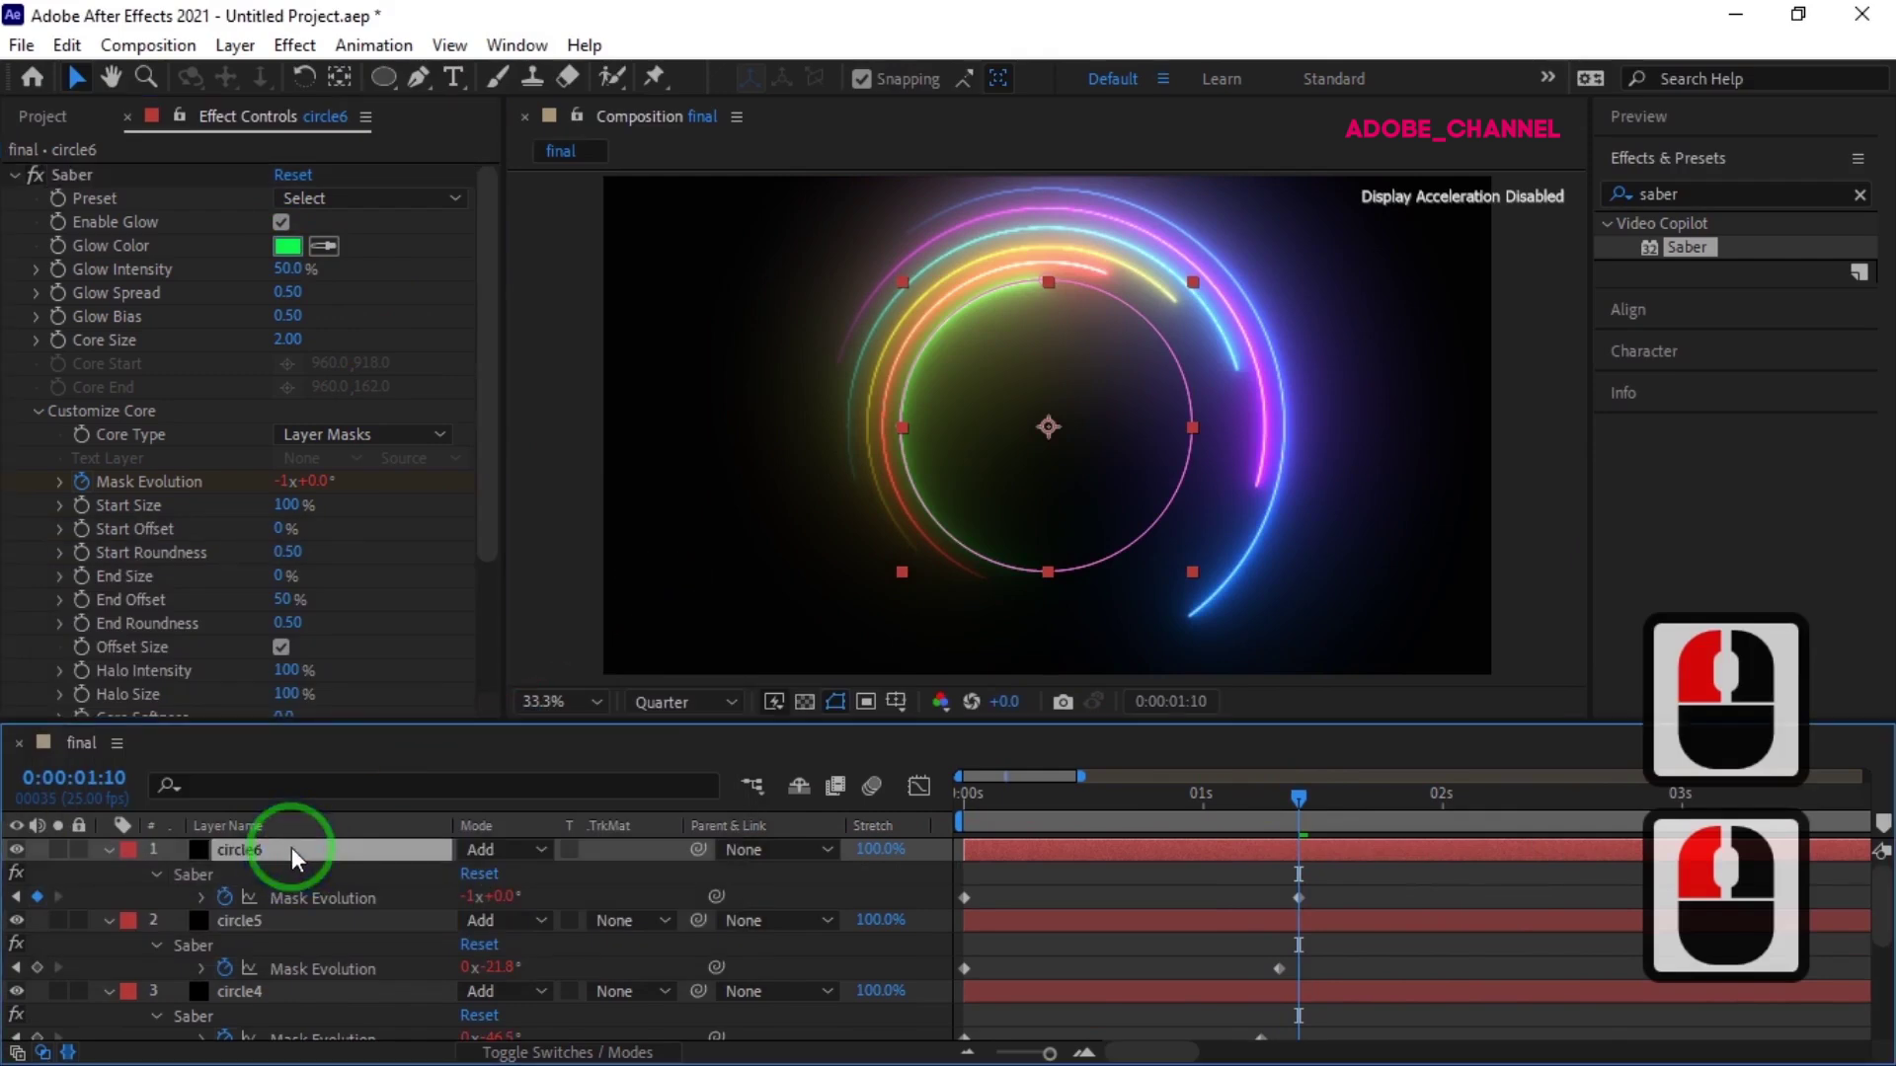
key("ctrl+d")
double_click(1146, 538)
left_click_drag(1189, 570, 1177, 556)
Move circle7's second Mask Evolution keyframe to 0:00:01:12 and set its Saber glow color to pink FF00CC
left_click(331, 849)
key("u")
left_click(1316, 796)
left_click_drag(1298, 897, 1318, 897)
left_click(287, 245)
left_click_drag(437, 740, 449, 631)
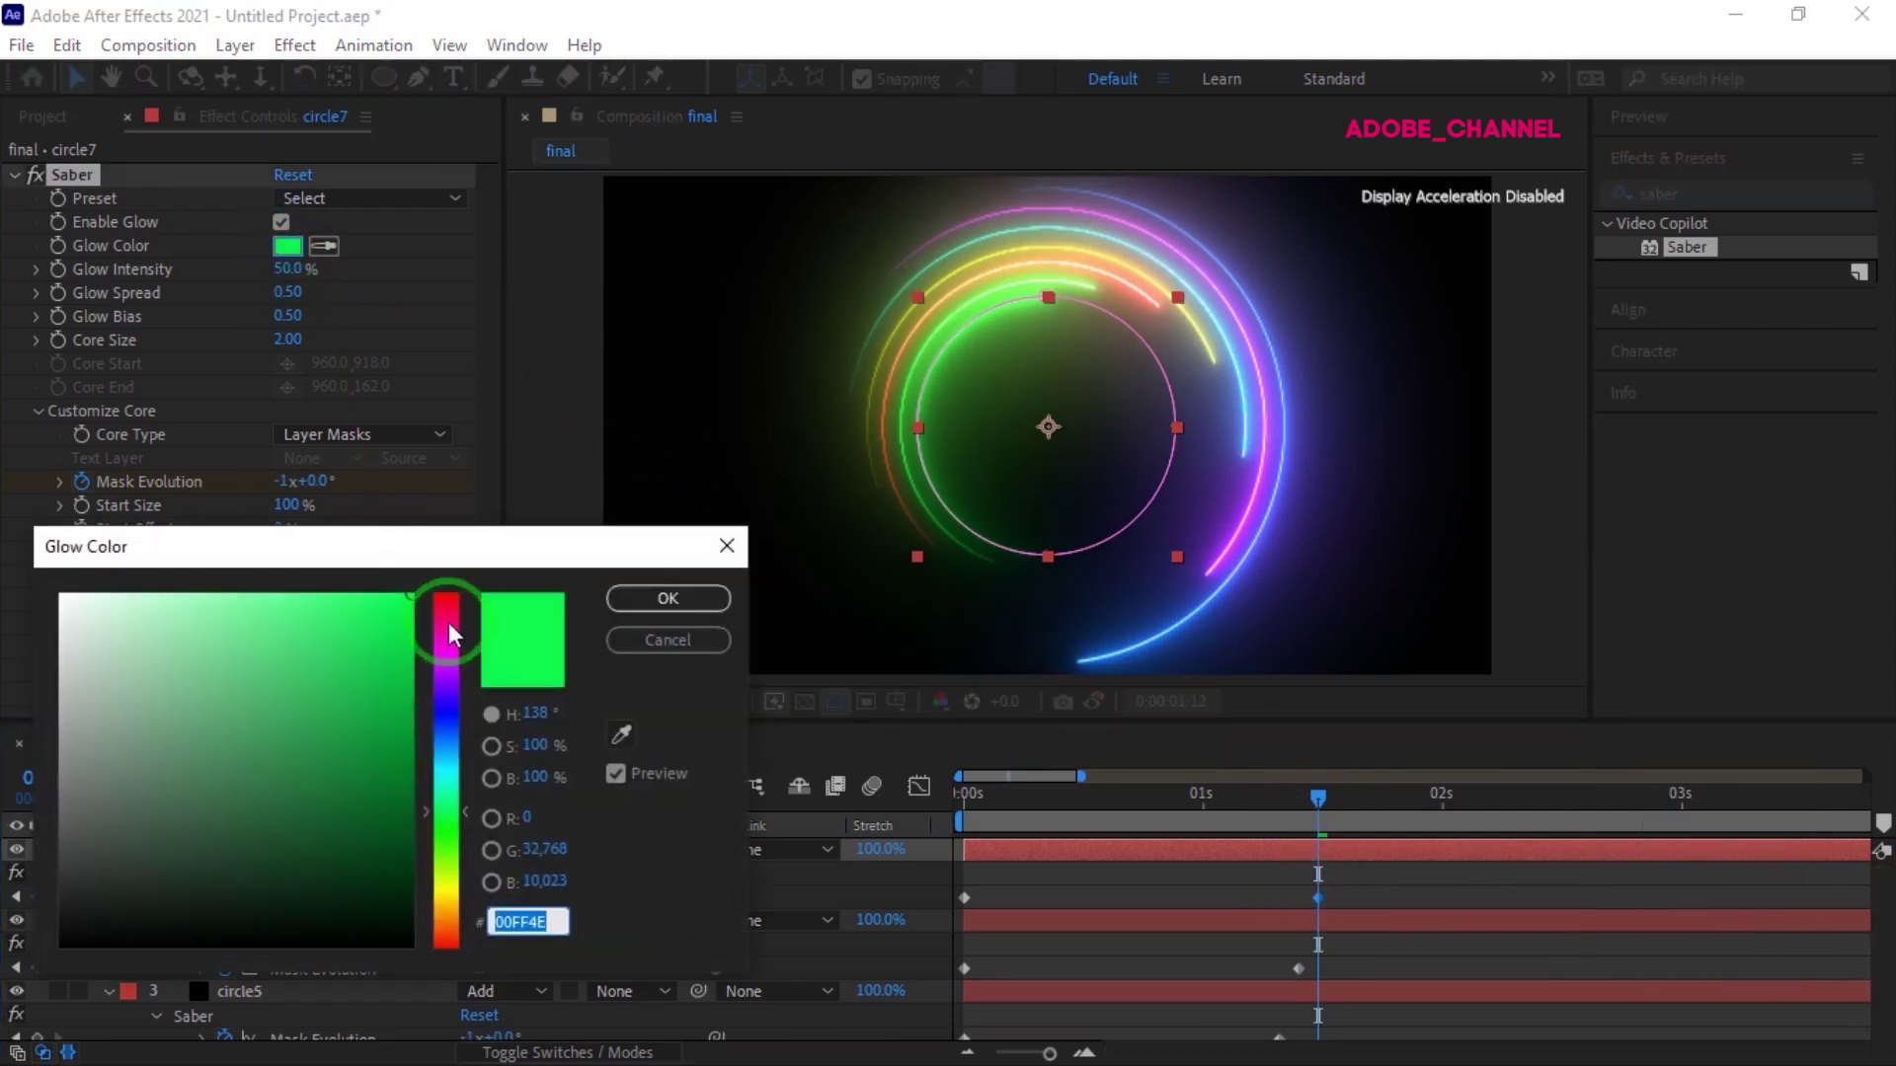
left_click(665, 598)
Duplicate circle7 and scale the copy's circular mask down about its centre so it sits just inside circle7's ring
left_click(305, 845)
key("ctrl+d")
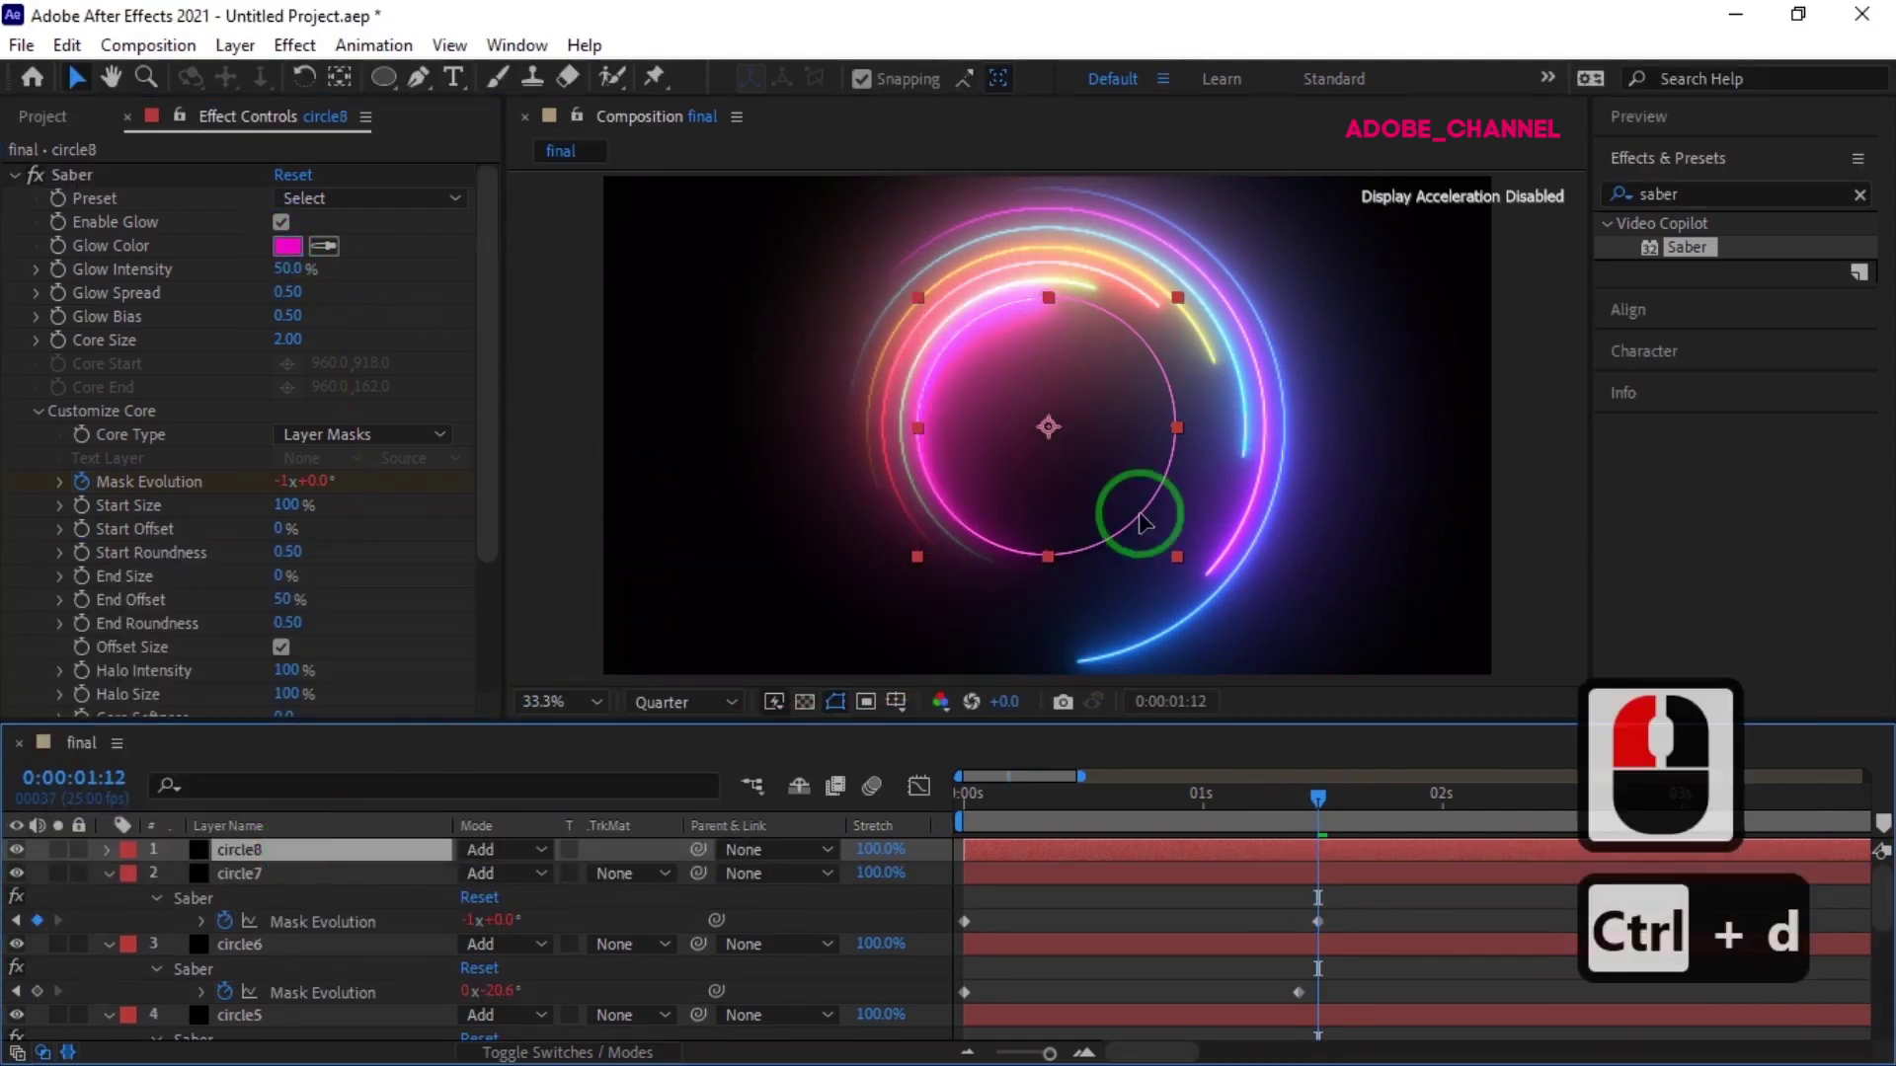
double_click(1177, 556)
left_click_drag(1177, 556, 1157, 536)
Move circle8's second Mask Evolution keyframe to 0:00:01:14 and set its Saber glow color to blue
key("u")
left_click_drag(1318, 796, 1337, 795)
left_click_drag(1318, 897, 1336, 897)
left_click(288, 245)
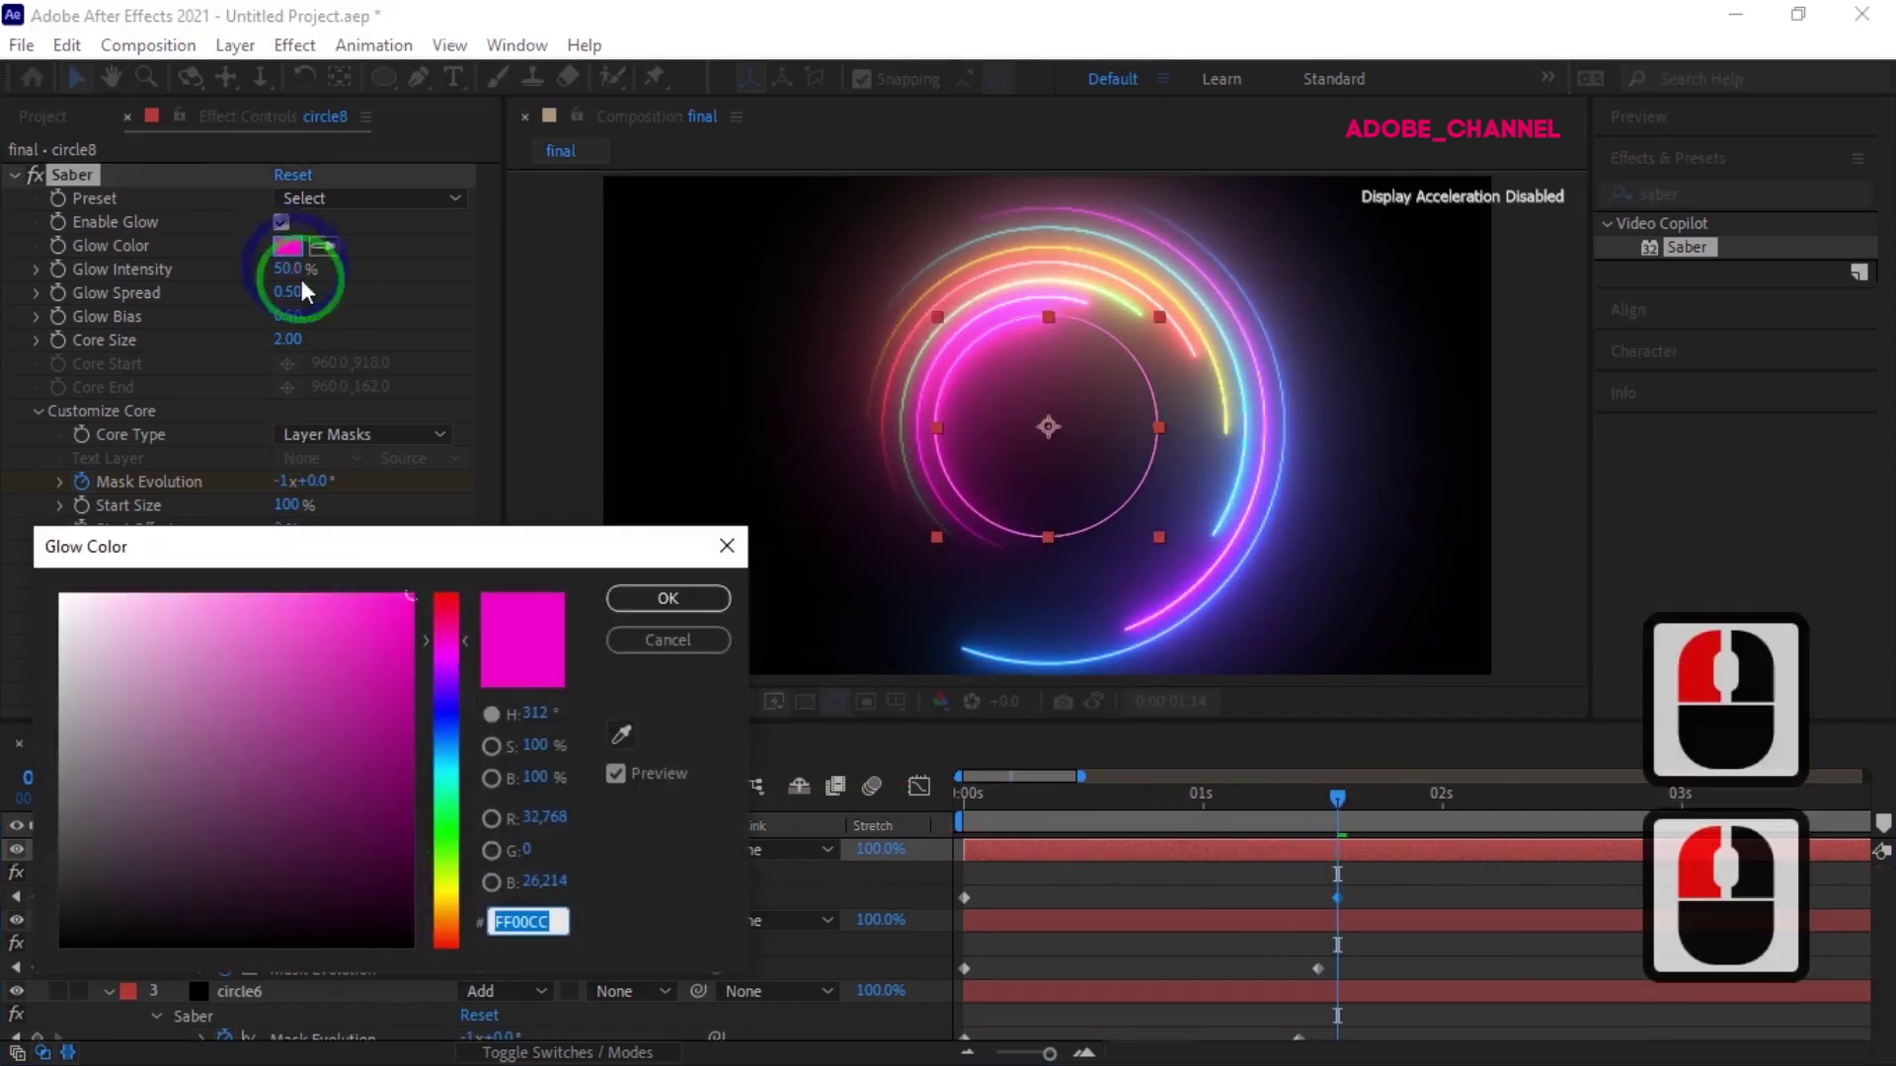
left_click(440, 727)
left_click(656, 595)
Duplicate circle8 and scale the copy's circular mask down about its centre so it sits just inside circle8's ring
left_click(336, 849)
key("ctrl+d")
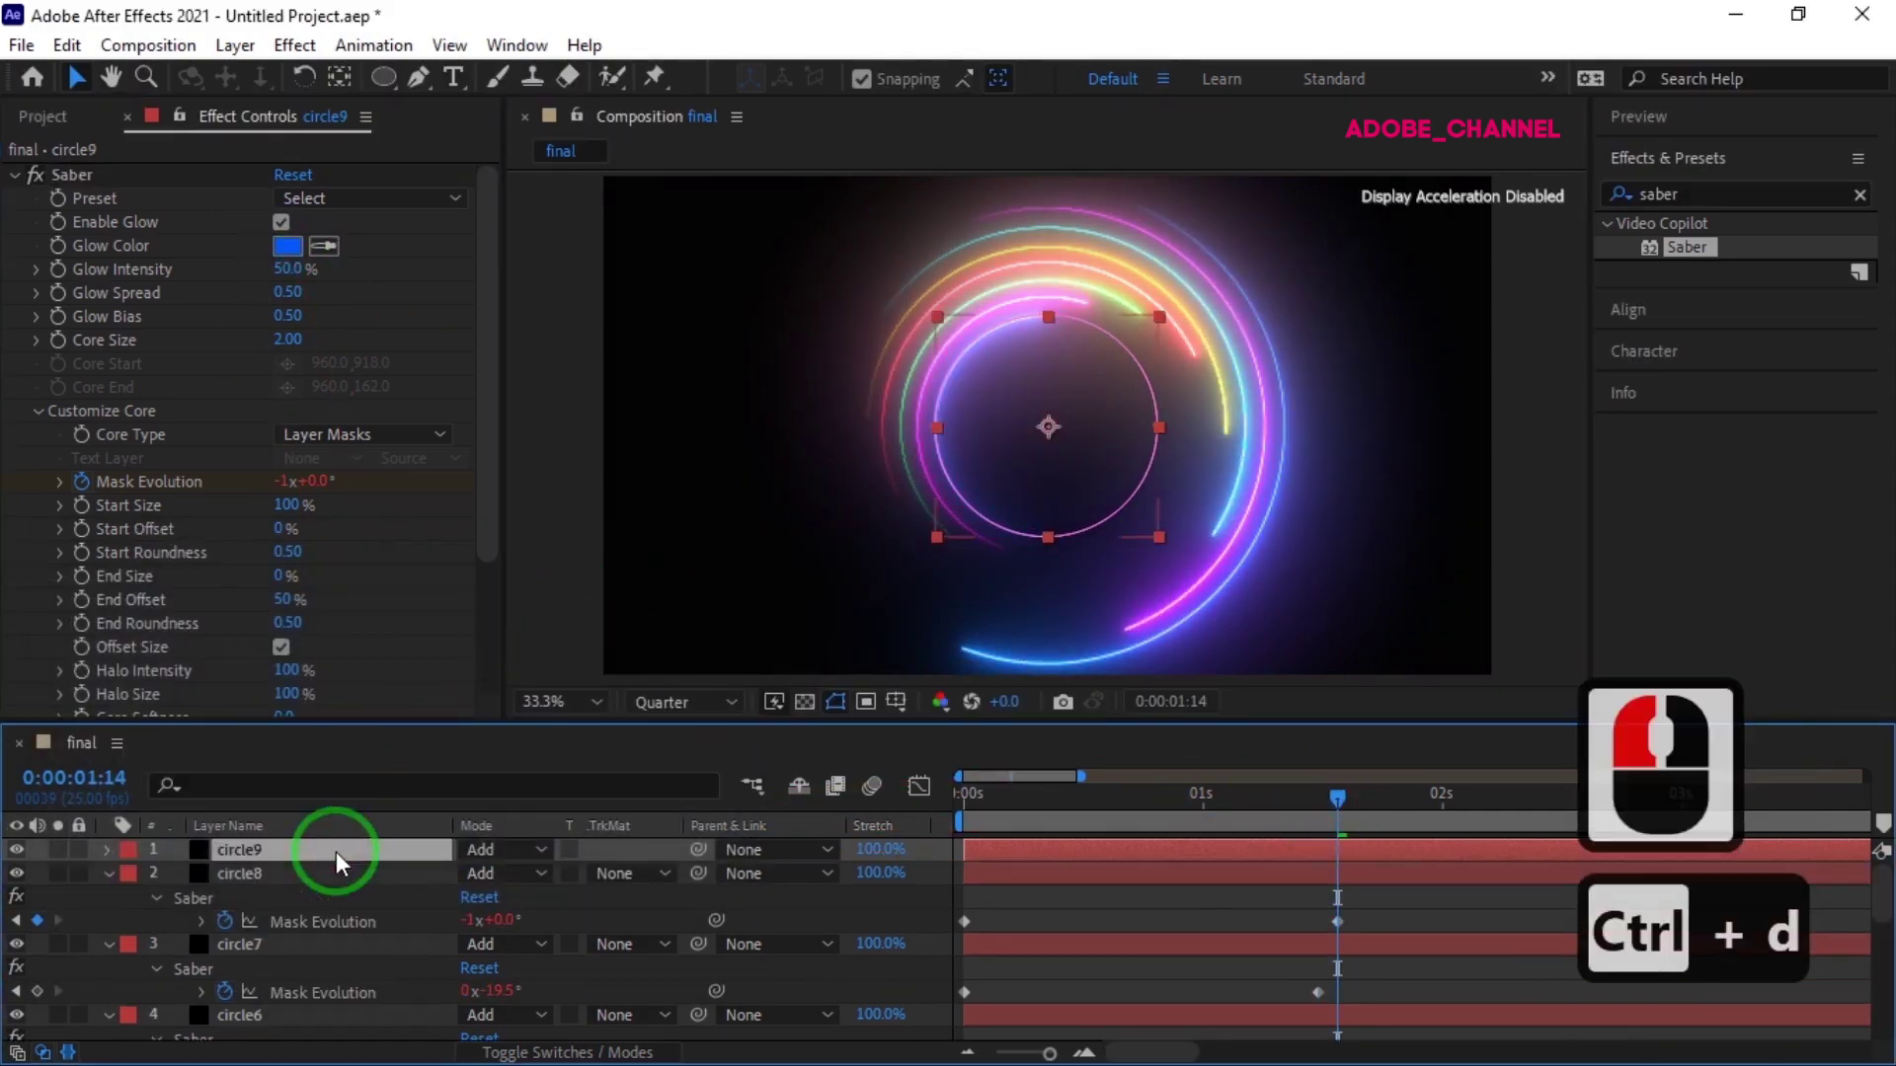
double_click(1157, 538)
left_click_drag(1157, 538, 1145, 523)
Move circle9's second Mask Evolution keyframe to 0:00:01:16 and set its Saber glow color to orange
left_click(350, 849)
key("u")
left_click_drag(1337, 795, 1357, 796)
left_click_drag(1337, 897, 1357, 897)
left_click(289, 246)
left_click_drag(447, 761, 447, 938)
left_click(668, 598)
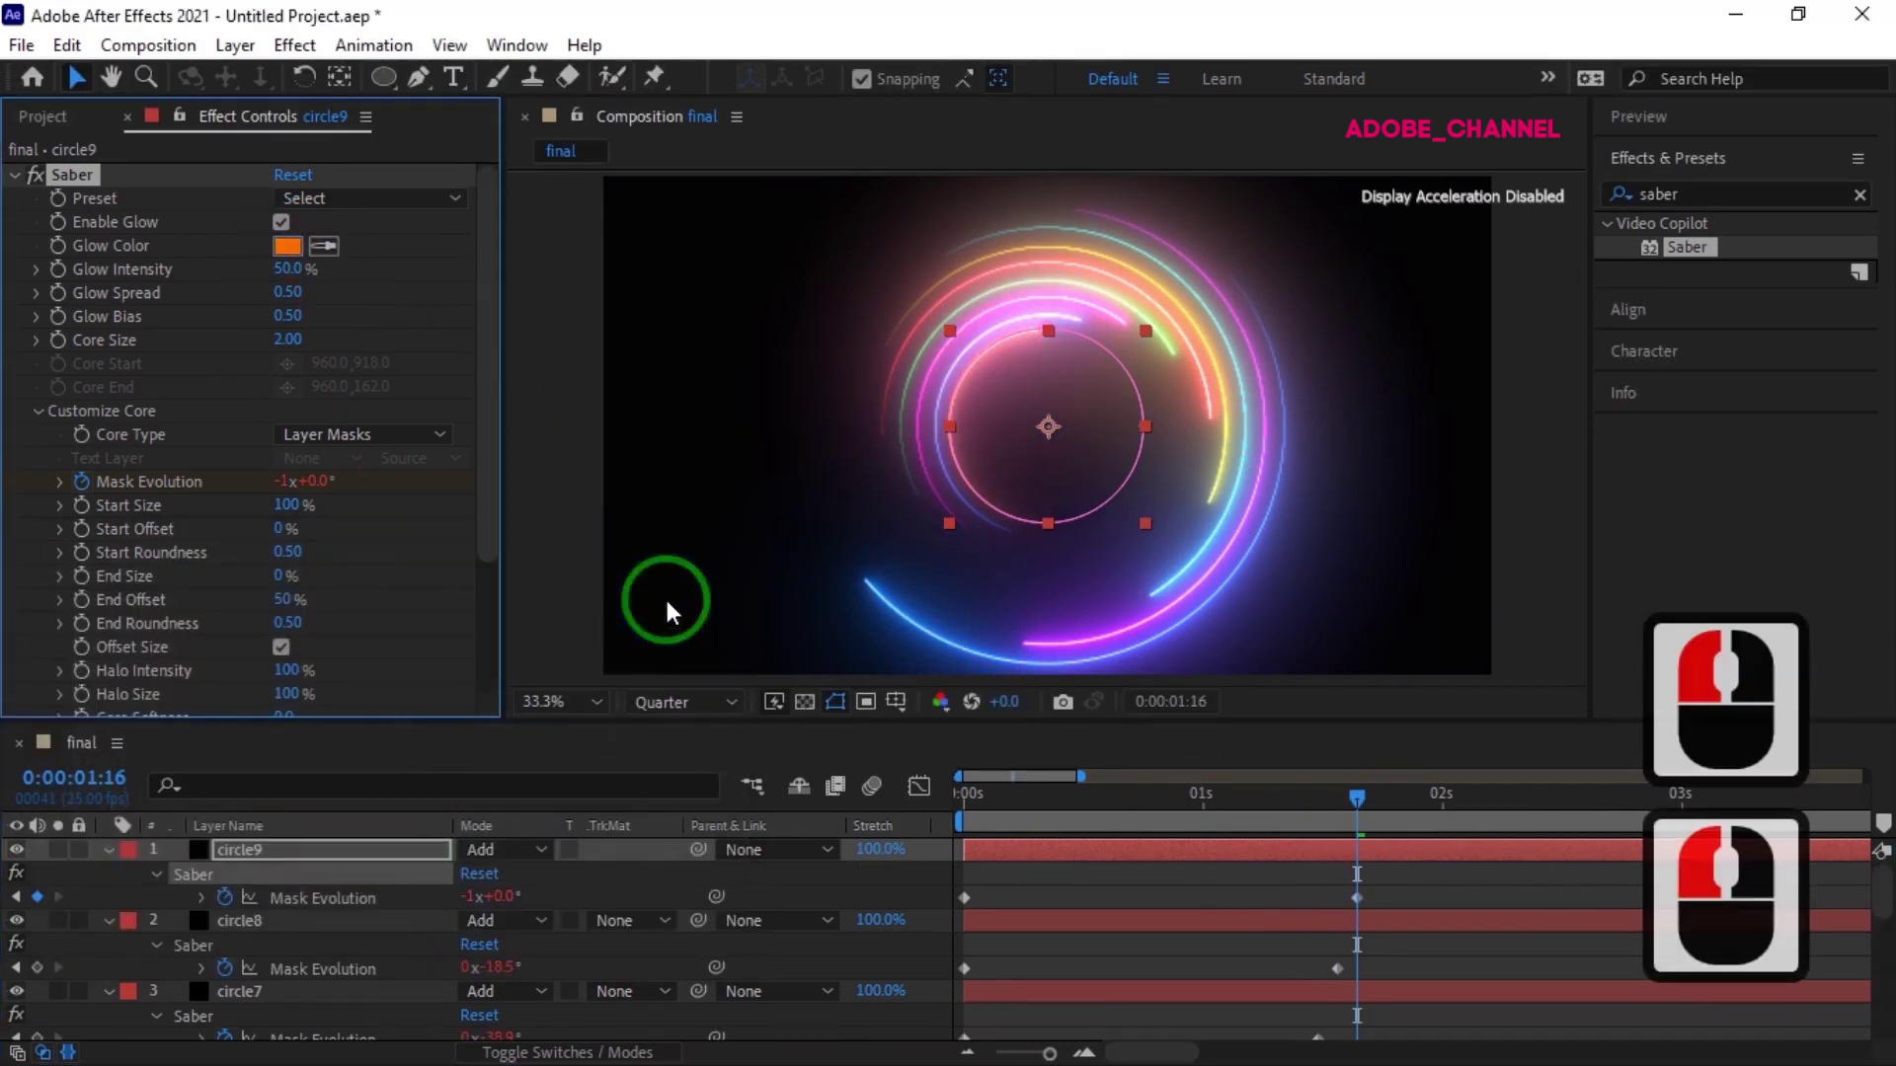
Duplicate circle9 and scale the copy's circular mask down about its centre so it sits just inside circle9's ring
left_click(334, 849)
key("ctrl+d")
left_click(1119, 493)
double_click(1118, 494)
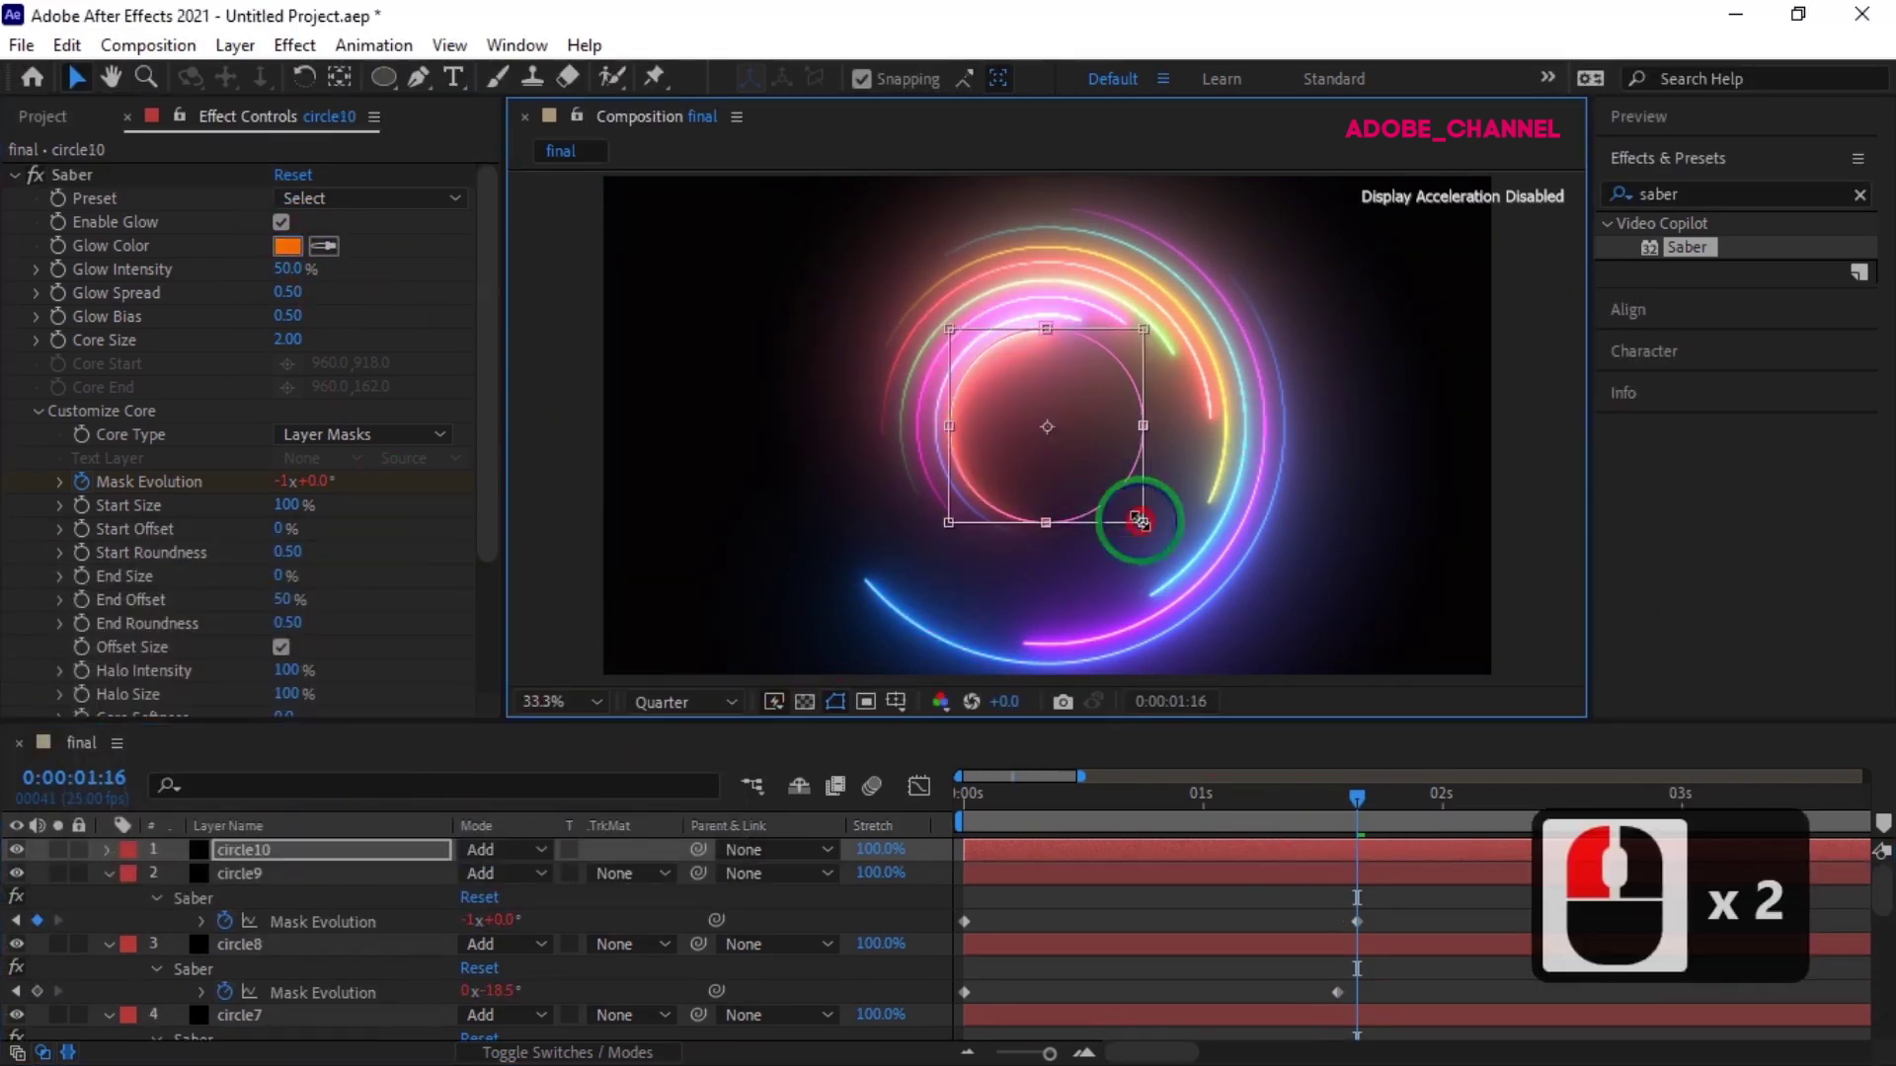
left_click_drag(1140, 521, 1129, 509)
Move circle10's second Mask Evolution keyframe to 0:00:01:18 and set its Saber glow color to cyan
left_click(365, 846)
key("u")
left_click(1375, 796)
left_click(1358, 897)
left_click_drag(1357, 897, 1376, 897)
left_click(287, 246)
left_click_drag(441, 938, 441, 766)
left_click(667, 600)
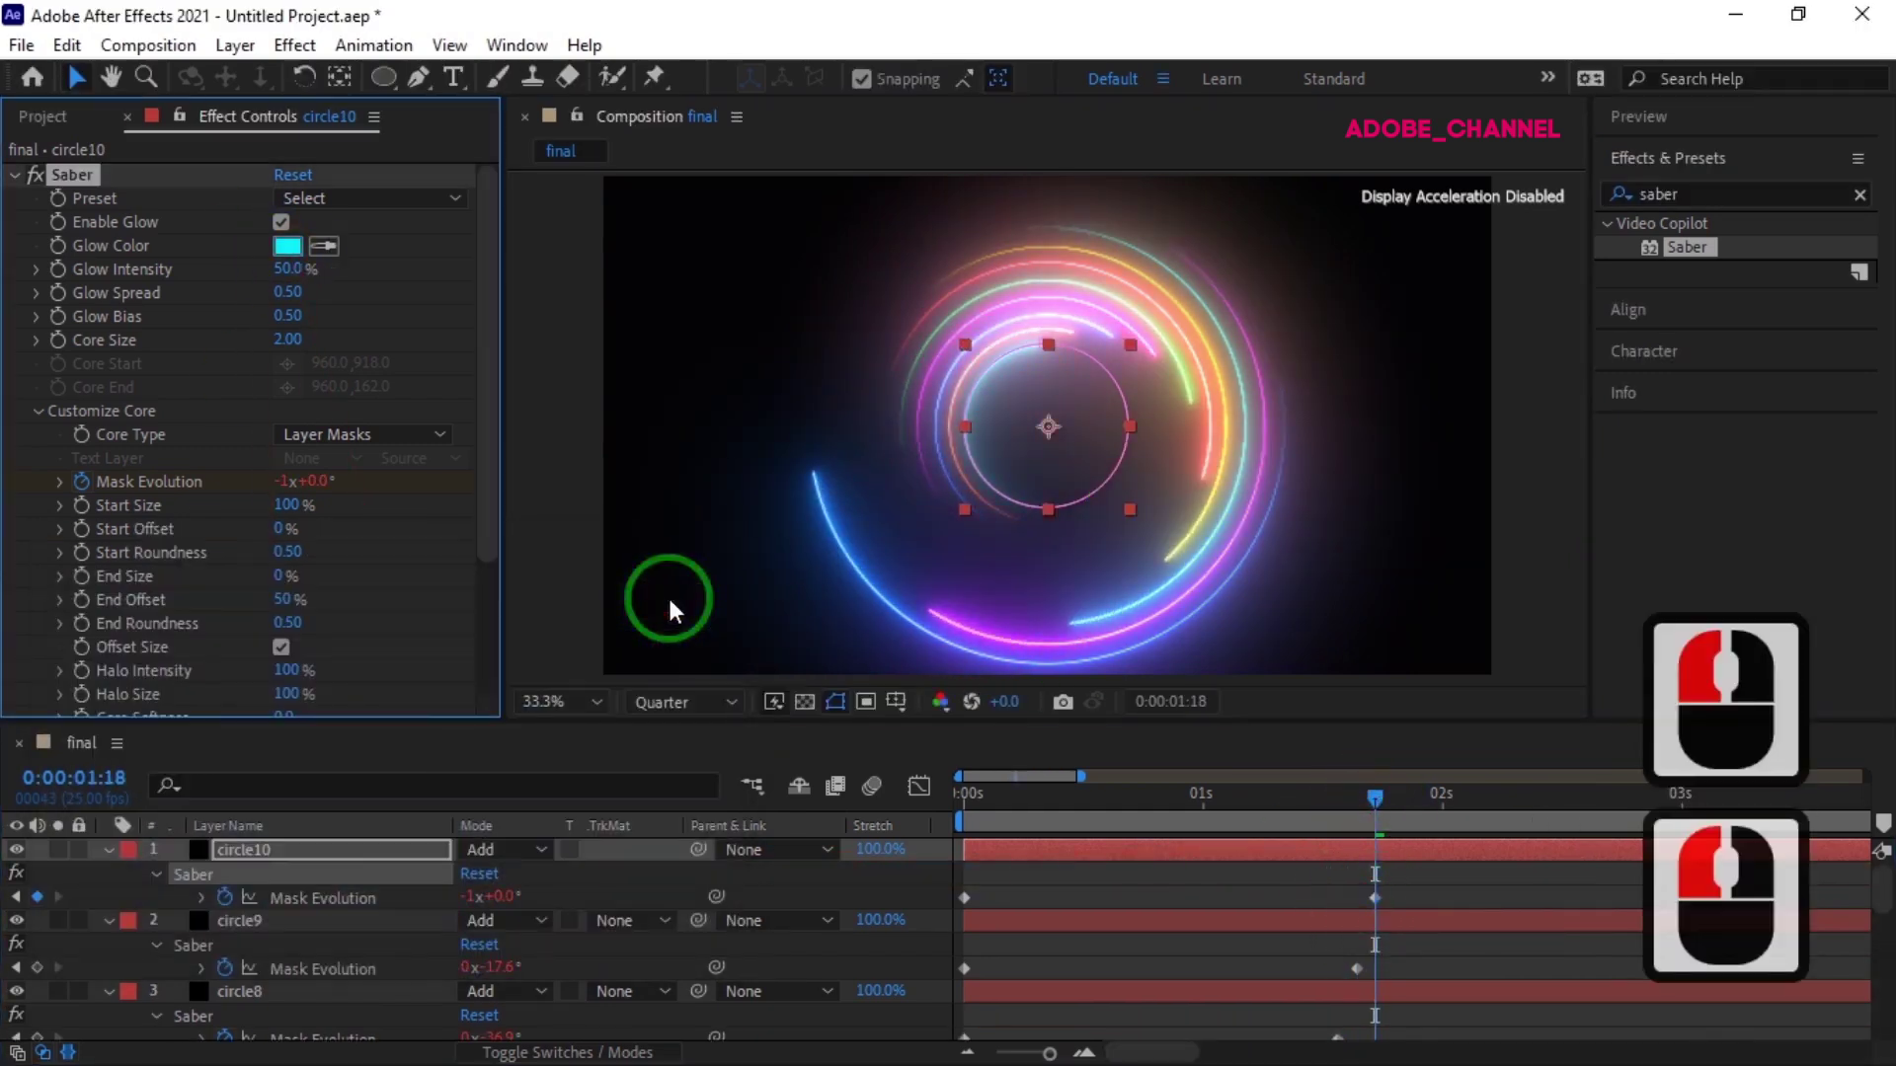
Duplicate circle10 and scale the copy's circular mask down about its centre so it sits just inside circle10's ring
left_click(317, 851)
key("ctrl+d")
double_click(1110, 482)
left_click_drag(1127, 509, 1119, 497)
Move circle11's second Mask Evolution keyframe to 0:00:01:20 and set its Saber glow color to deep pink
key("u")
left_click_drag(1375, 796, 1394, 796)
left_click_drag(1376, 897, 1394, 897)
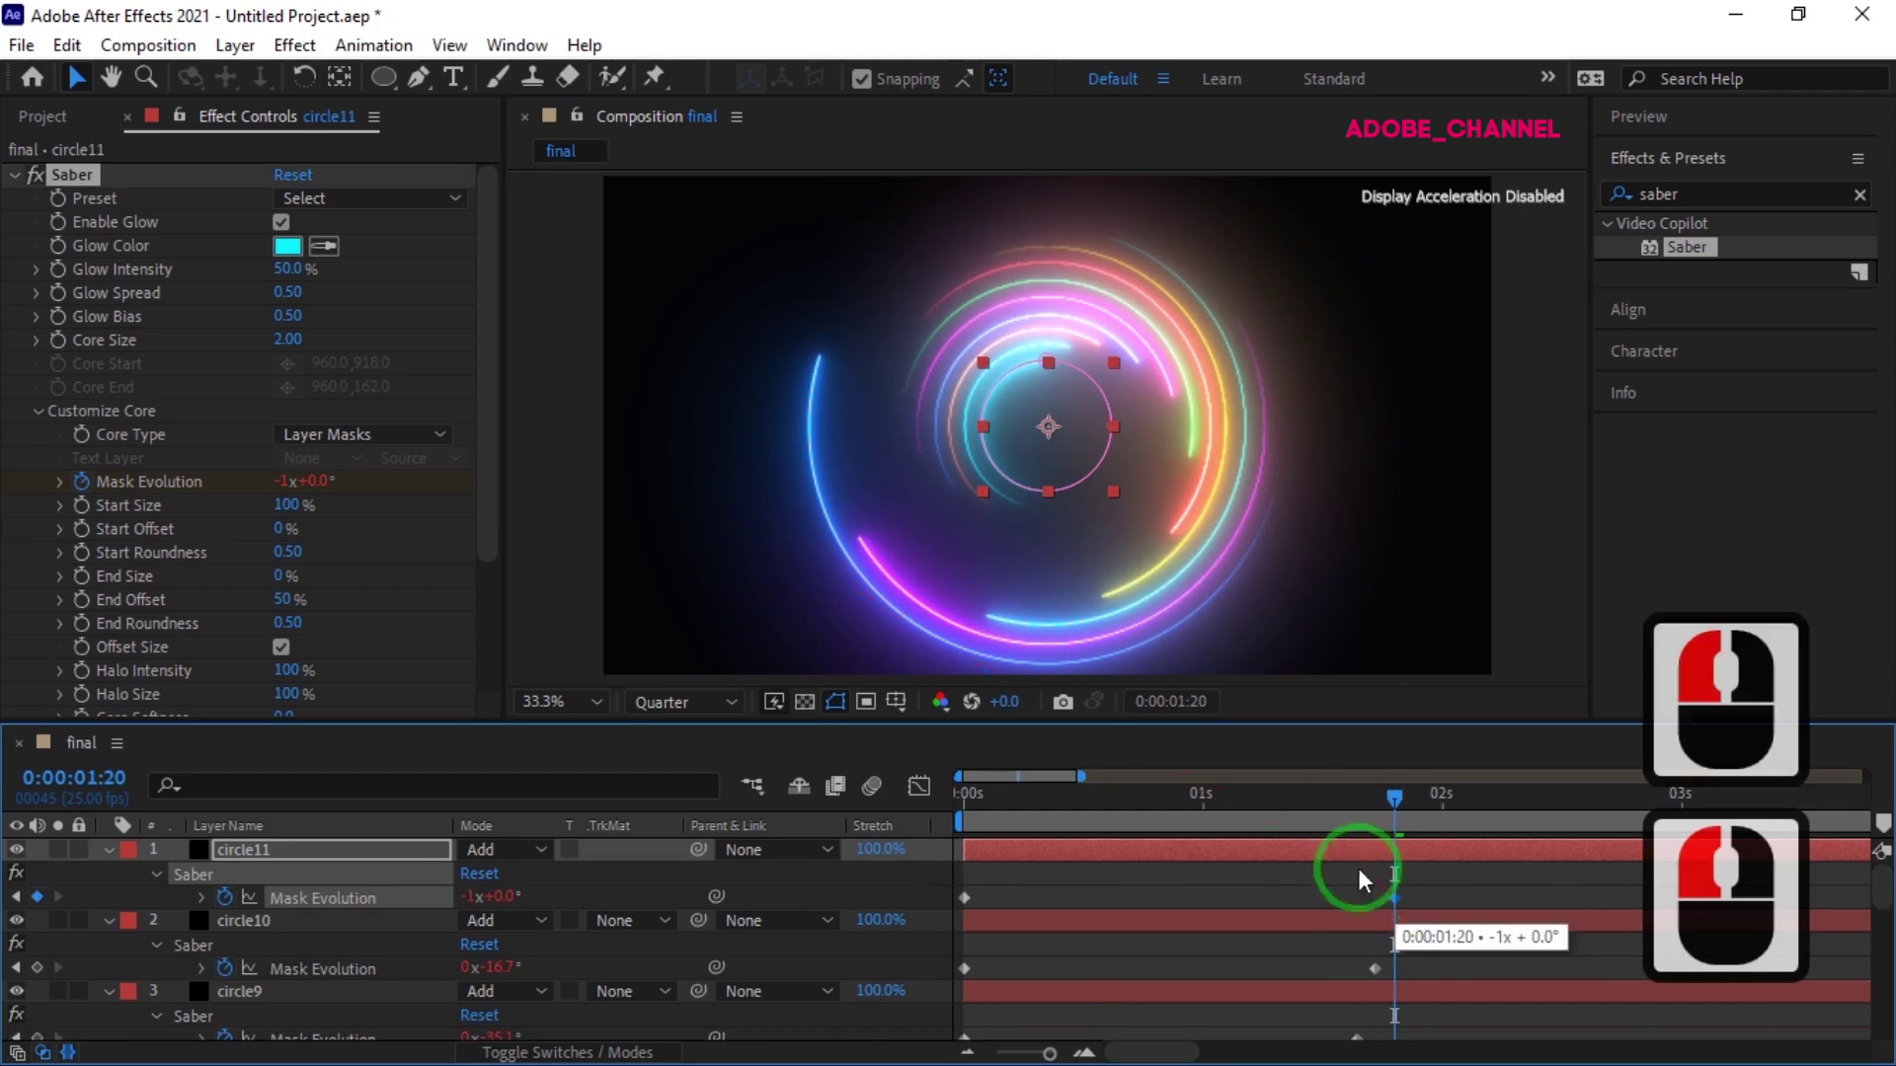
left_click(287, 246)
left_click(446, 635)
left_click(667, 598)
Collapse all layers from circle1 to circle11 and pre-compose them into a new composition named rings
left_click(318, 791)
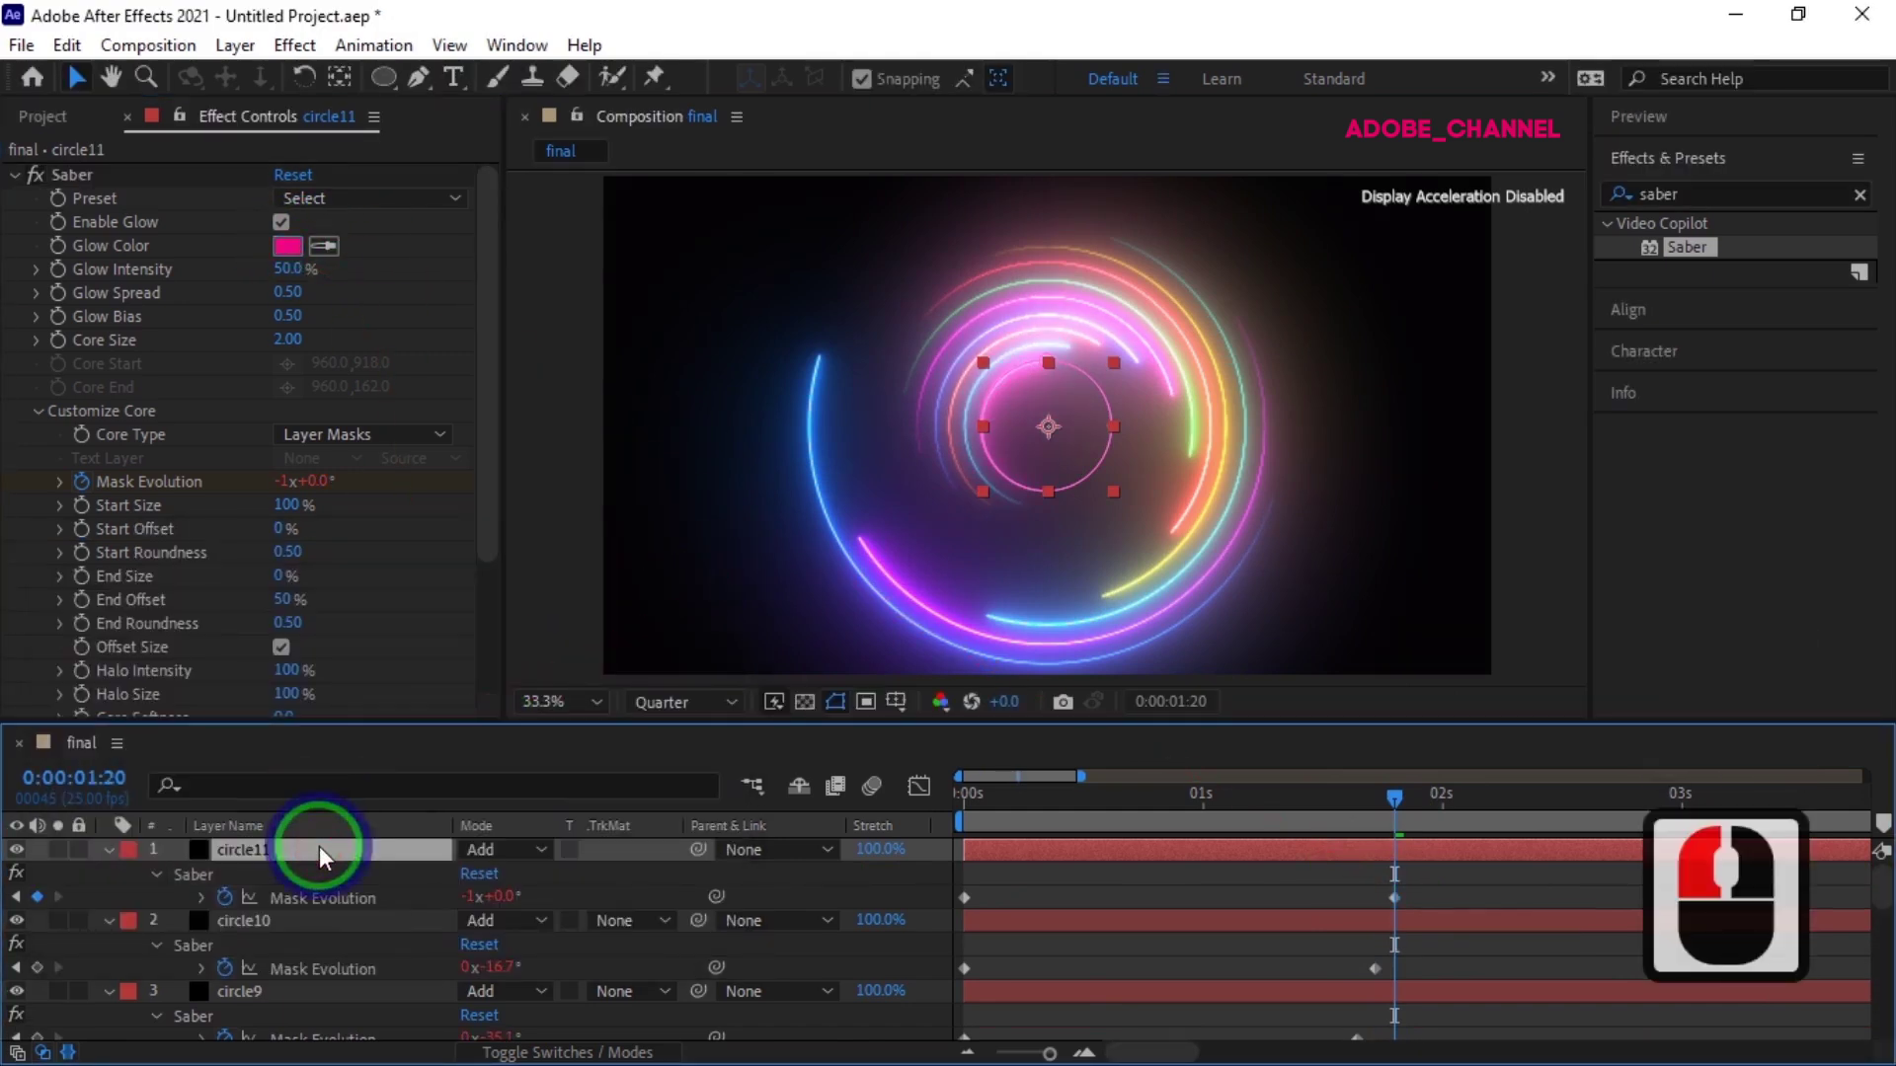
scroll(318, 845, "down", 5)
scroll(314, 851, "down", 8)
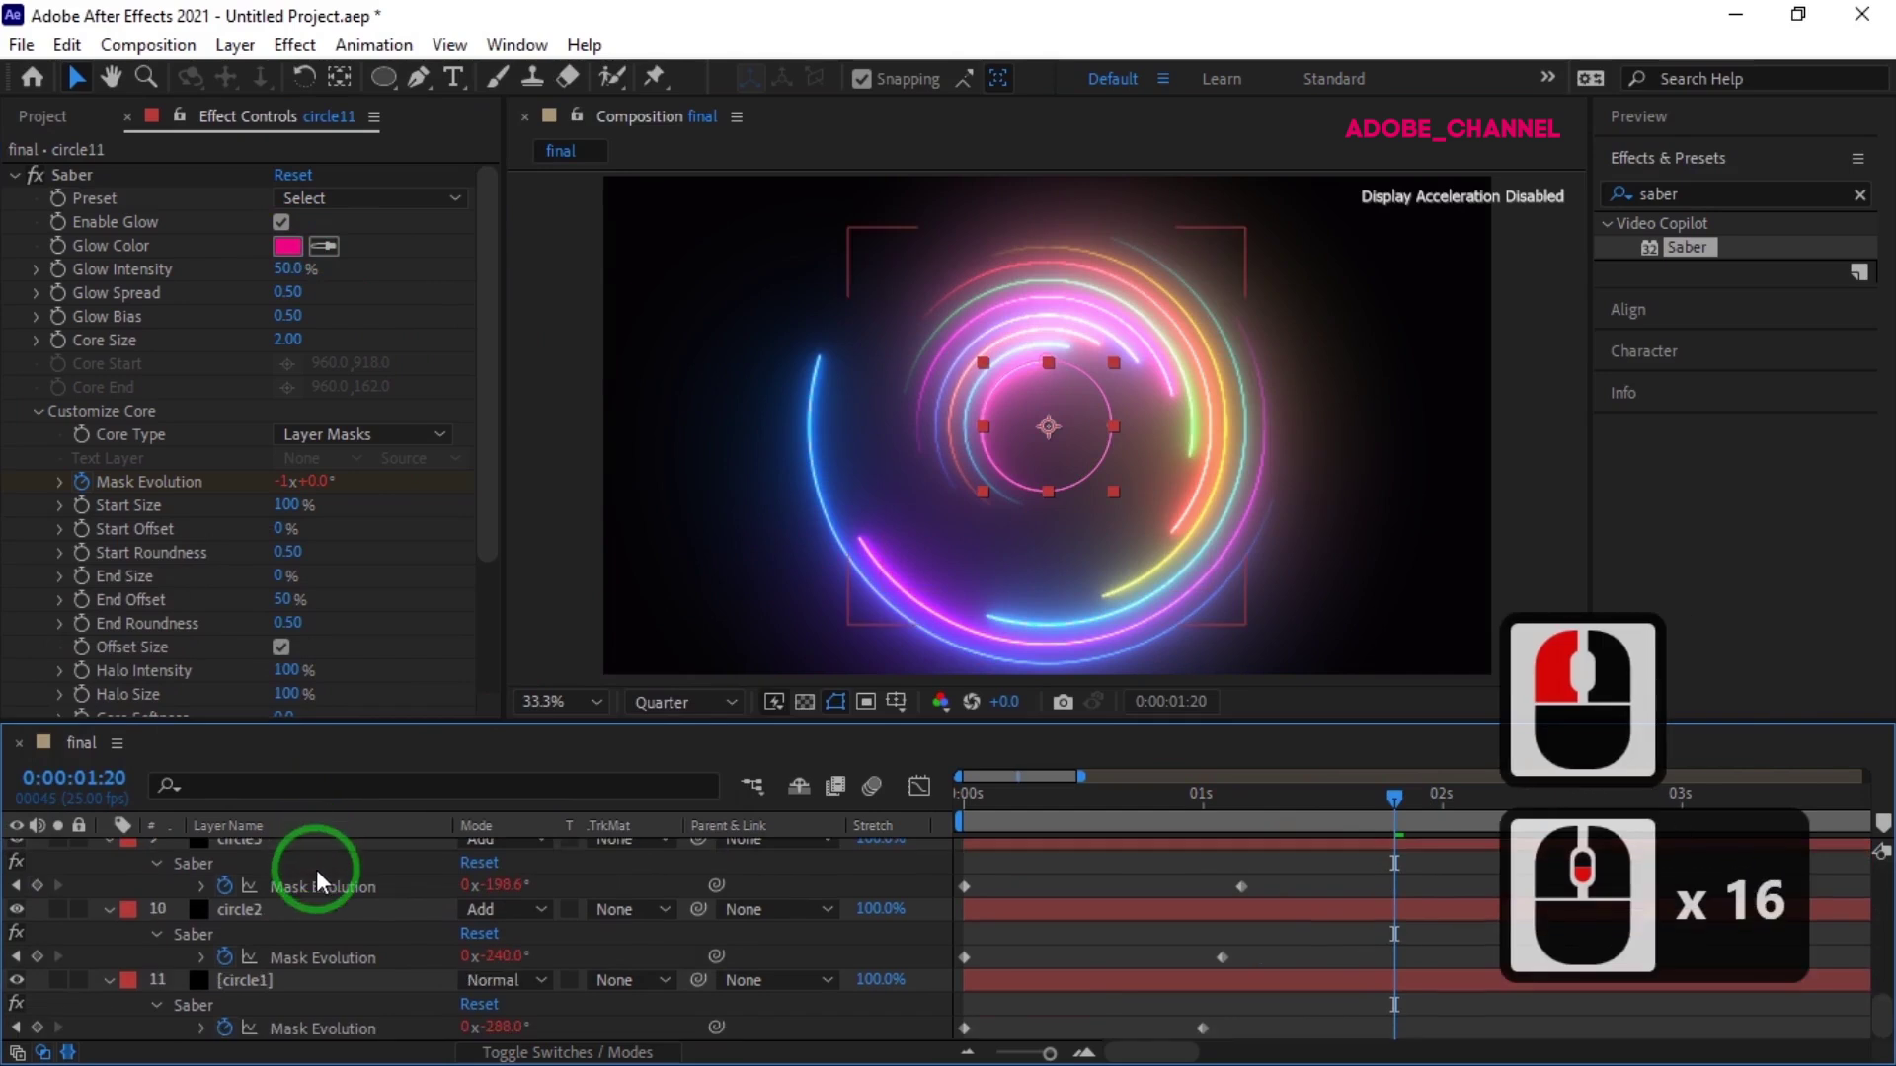
left_click(288, 981, "shift")
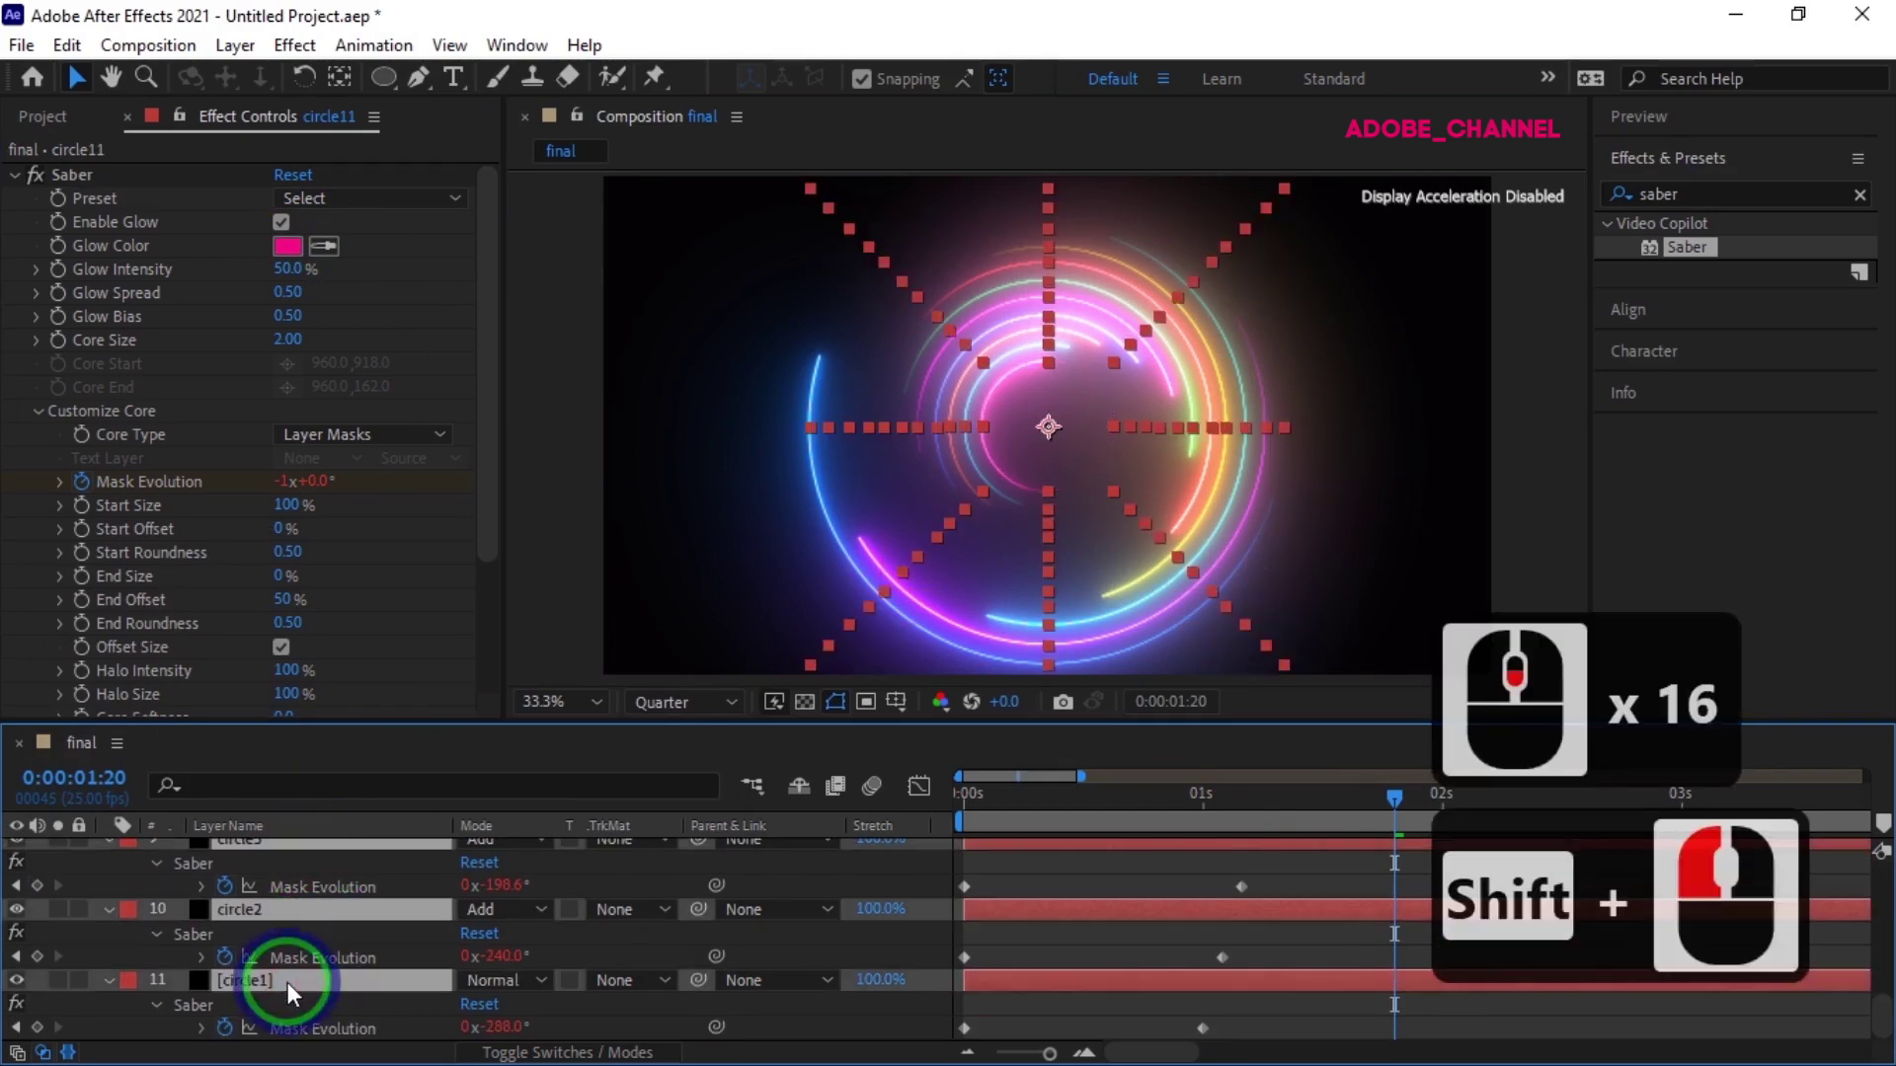
left_click(109, 981)
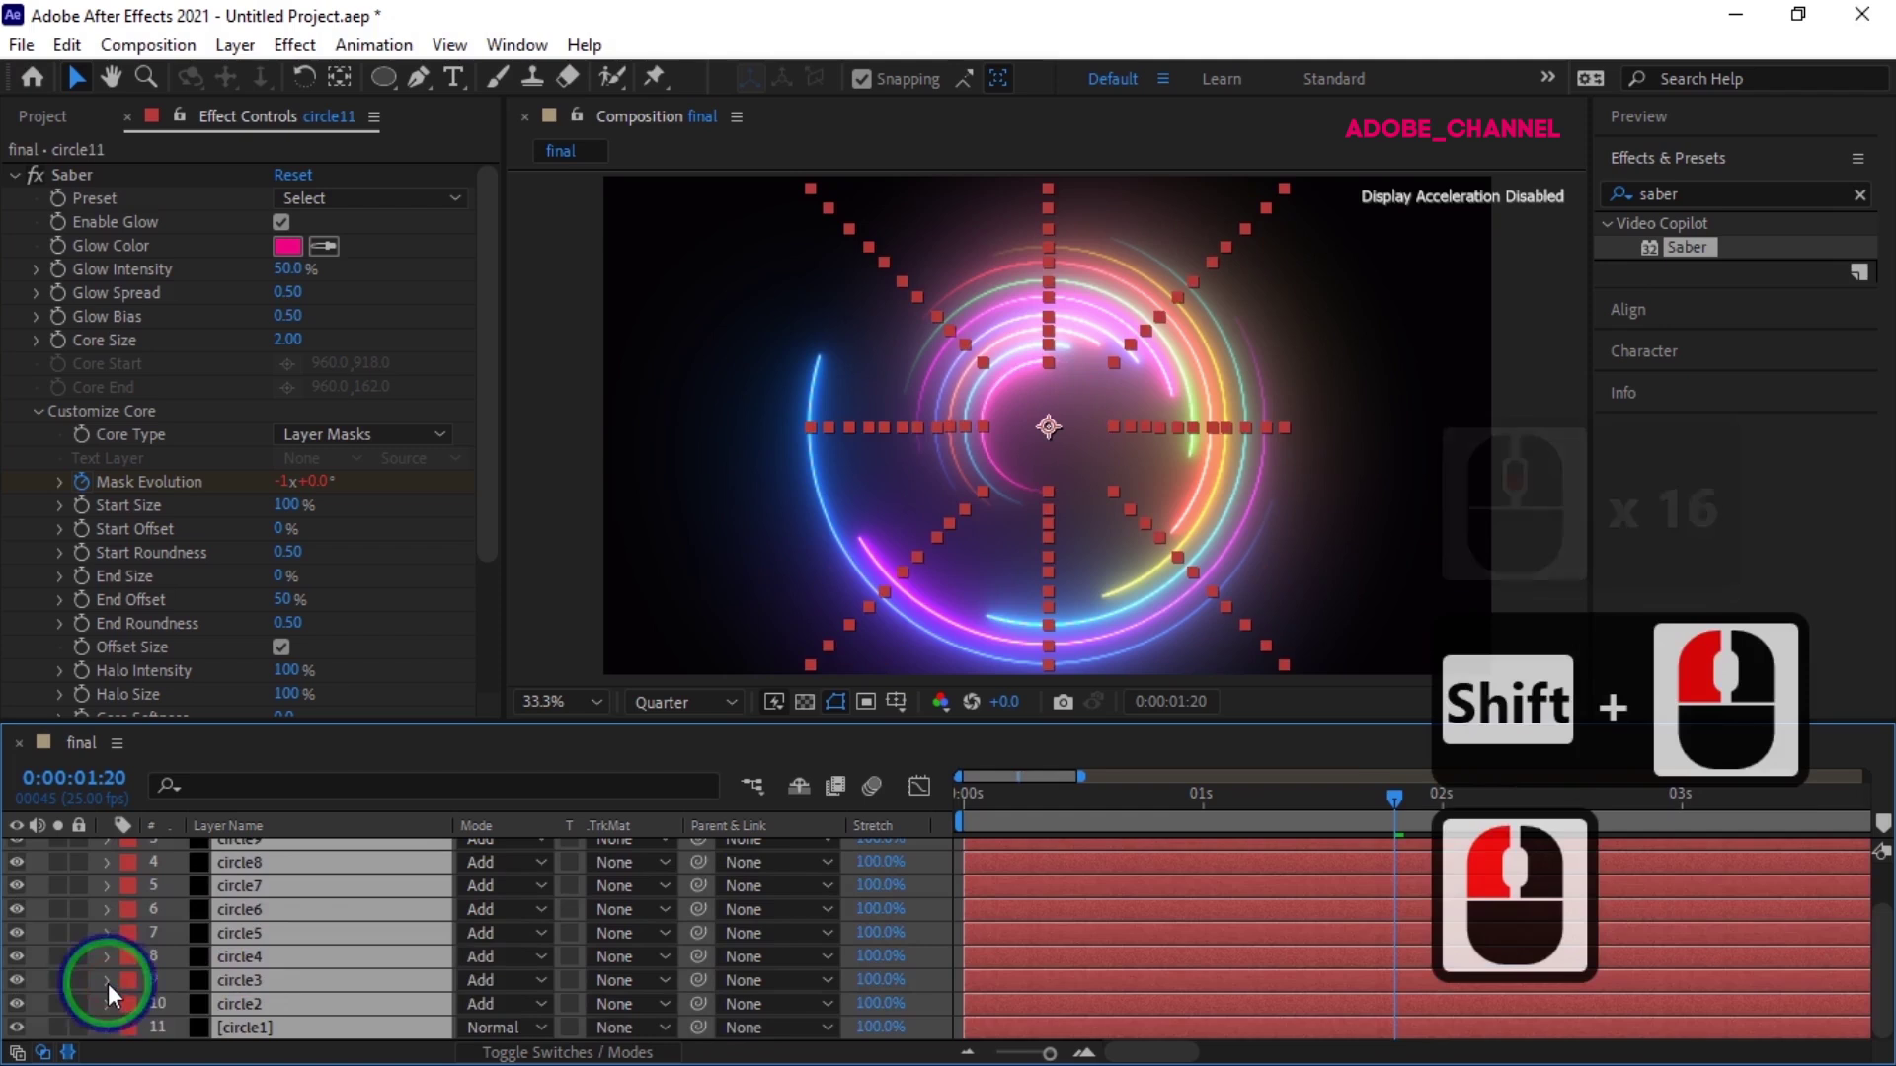
right_click(330, 895)
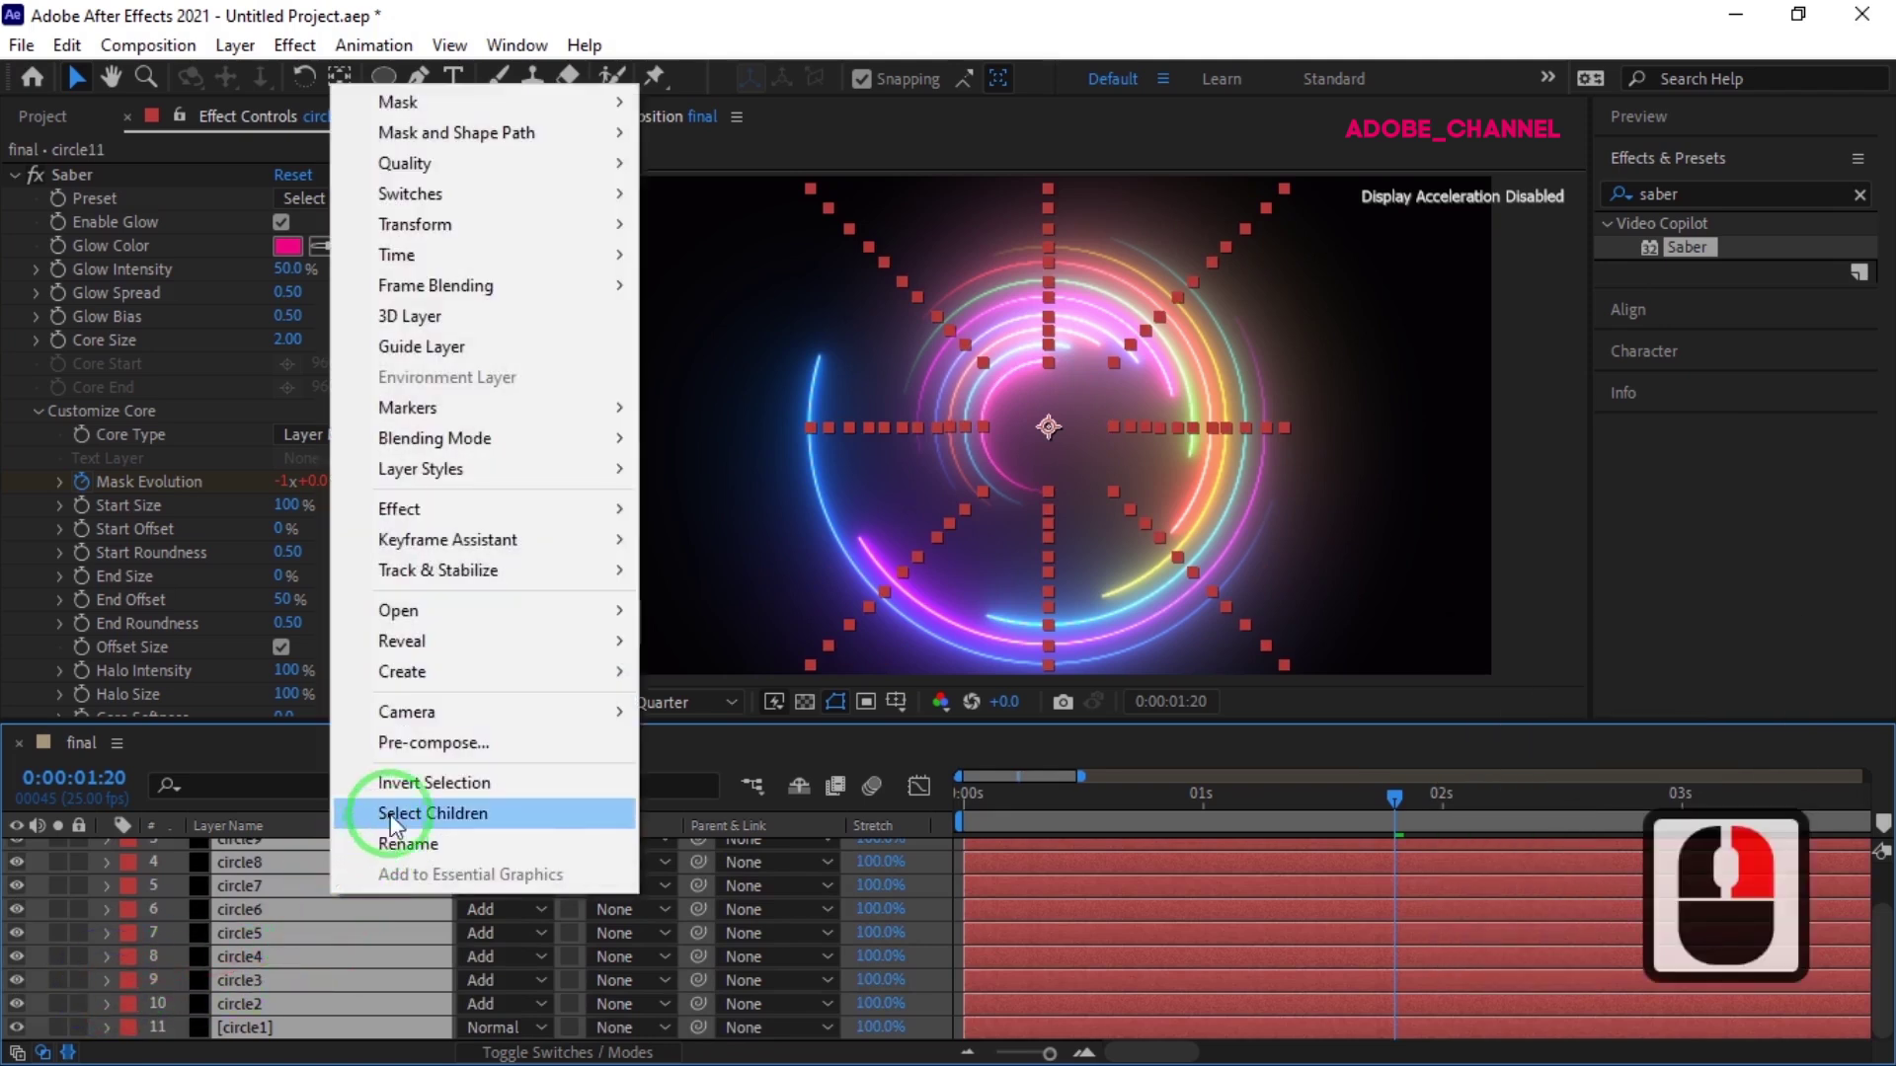
left_click(427, 743)
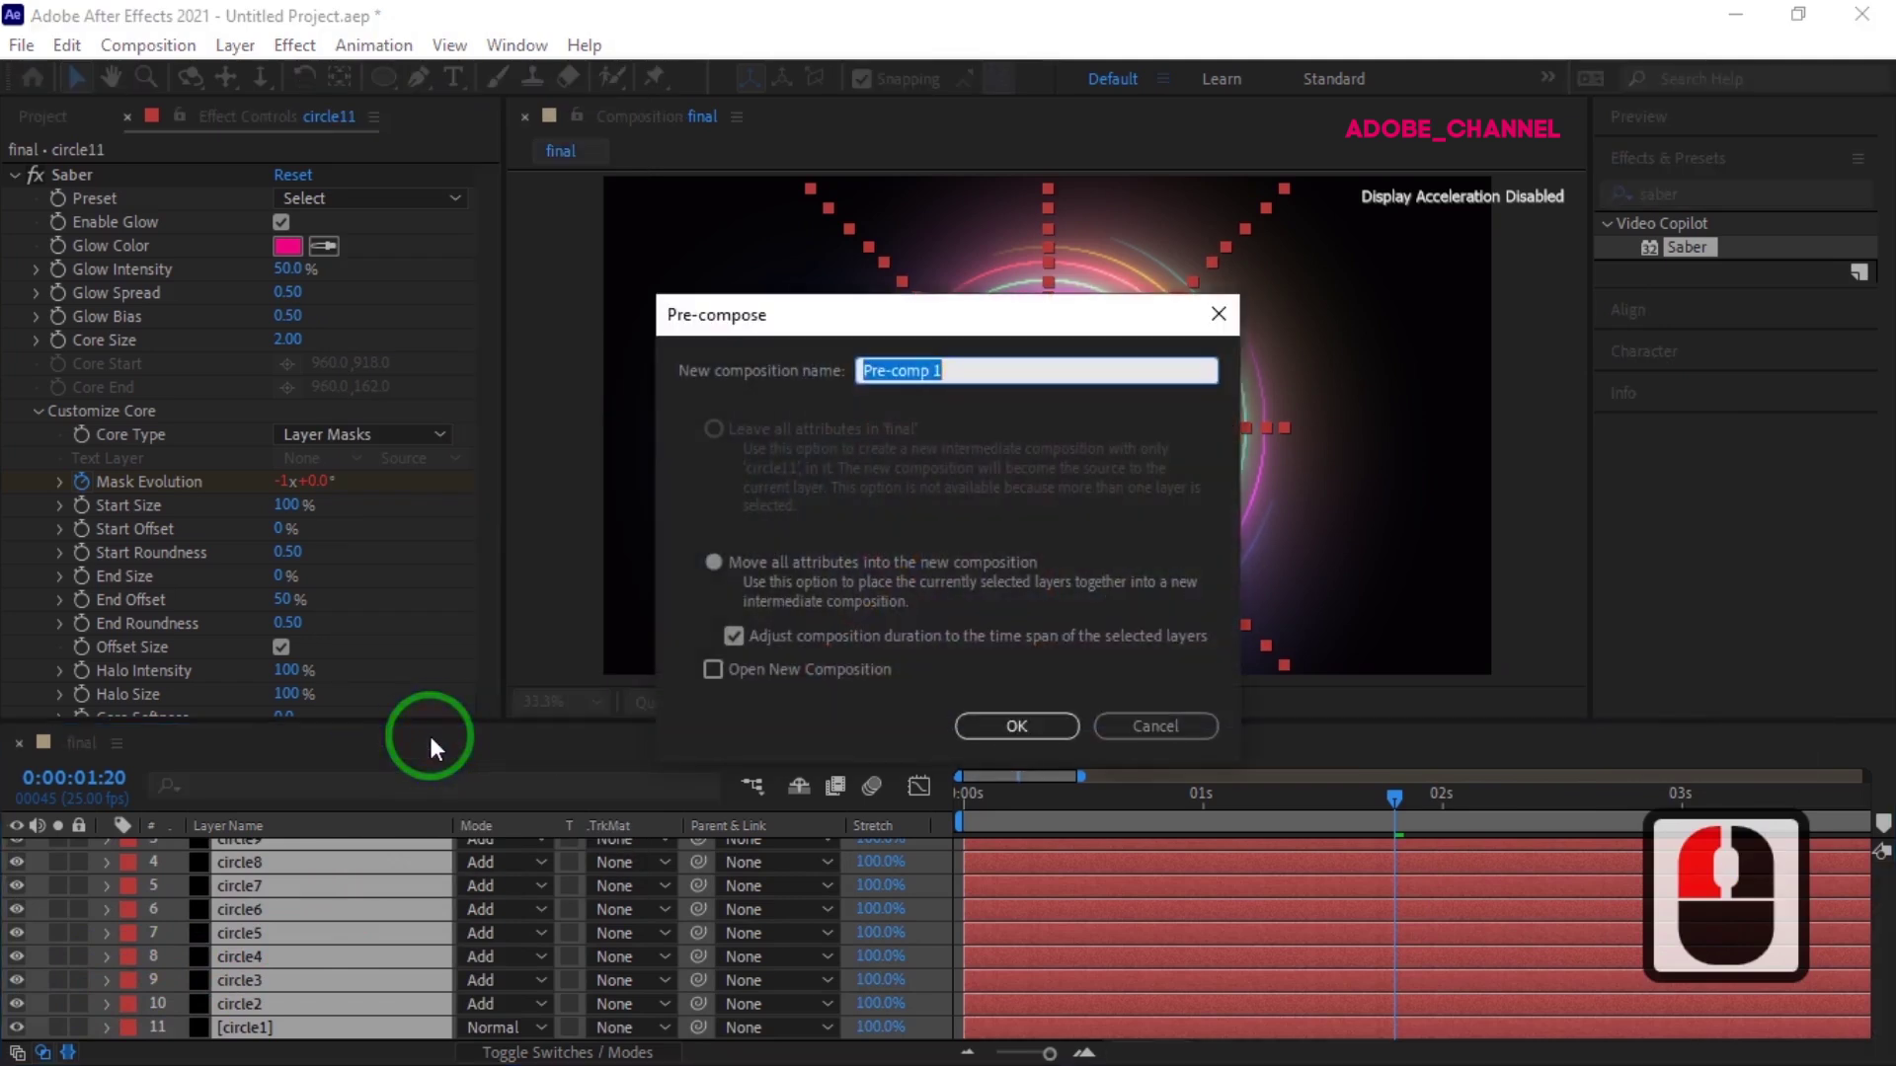
type("rings")
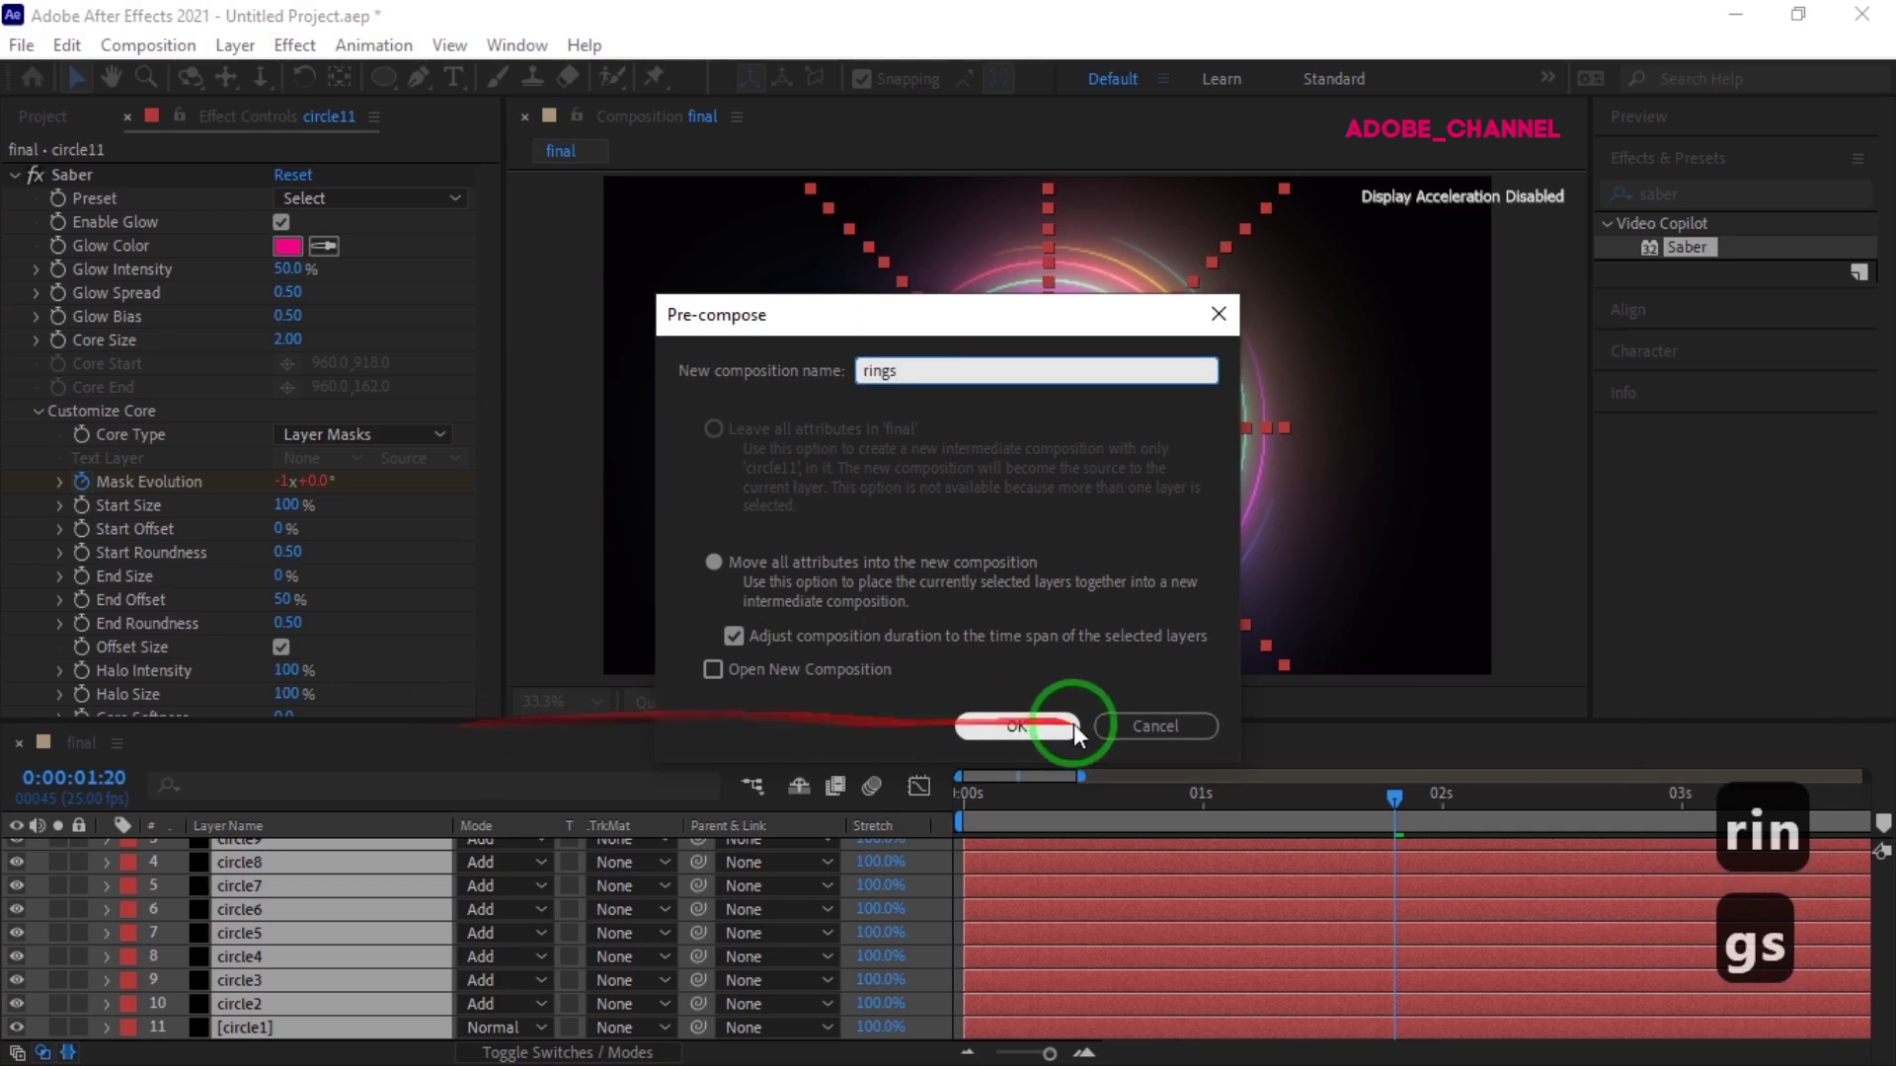
left_click(1023, 726)
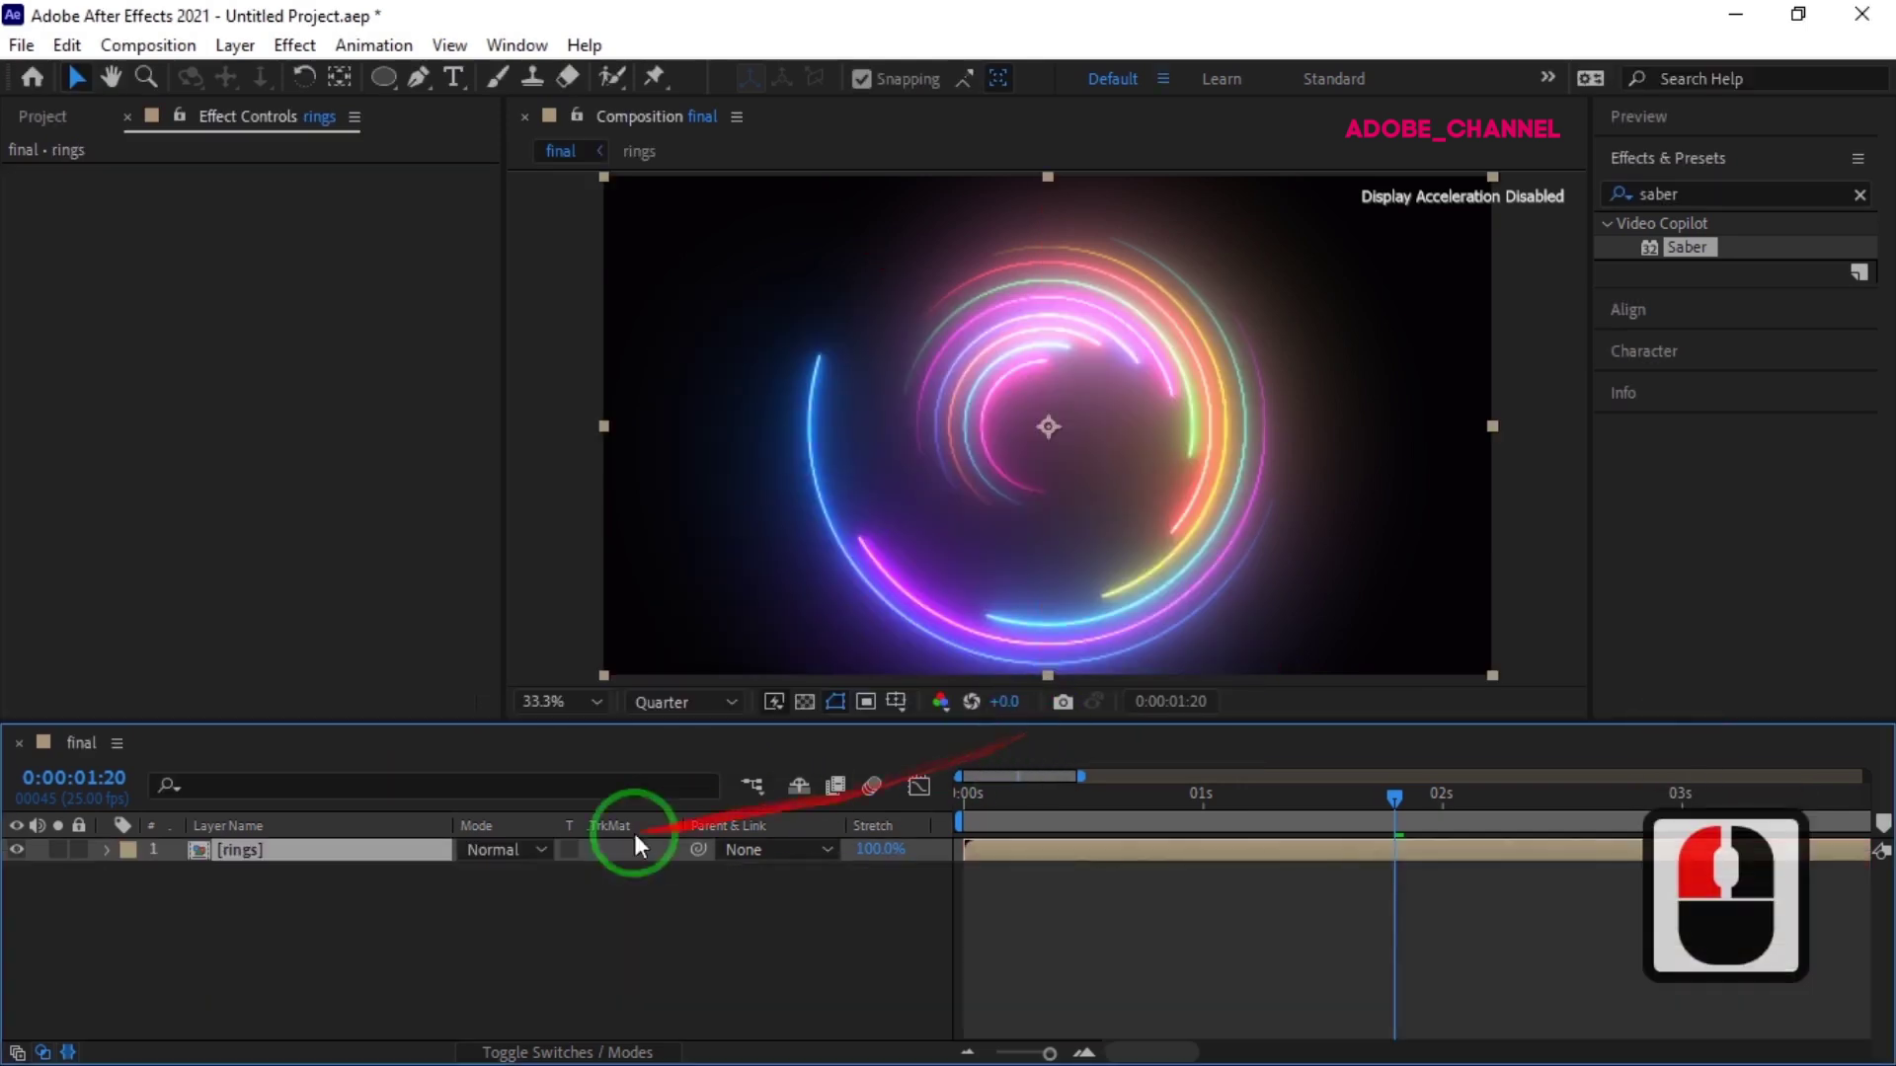
Find the Mirror effect and apply it to the rings layer in the final composition
left_click(1703, 197)
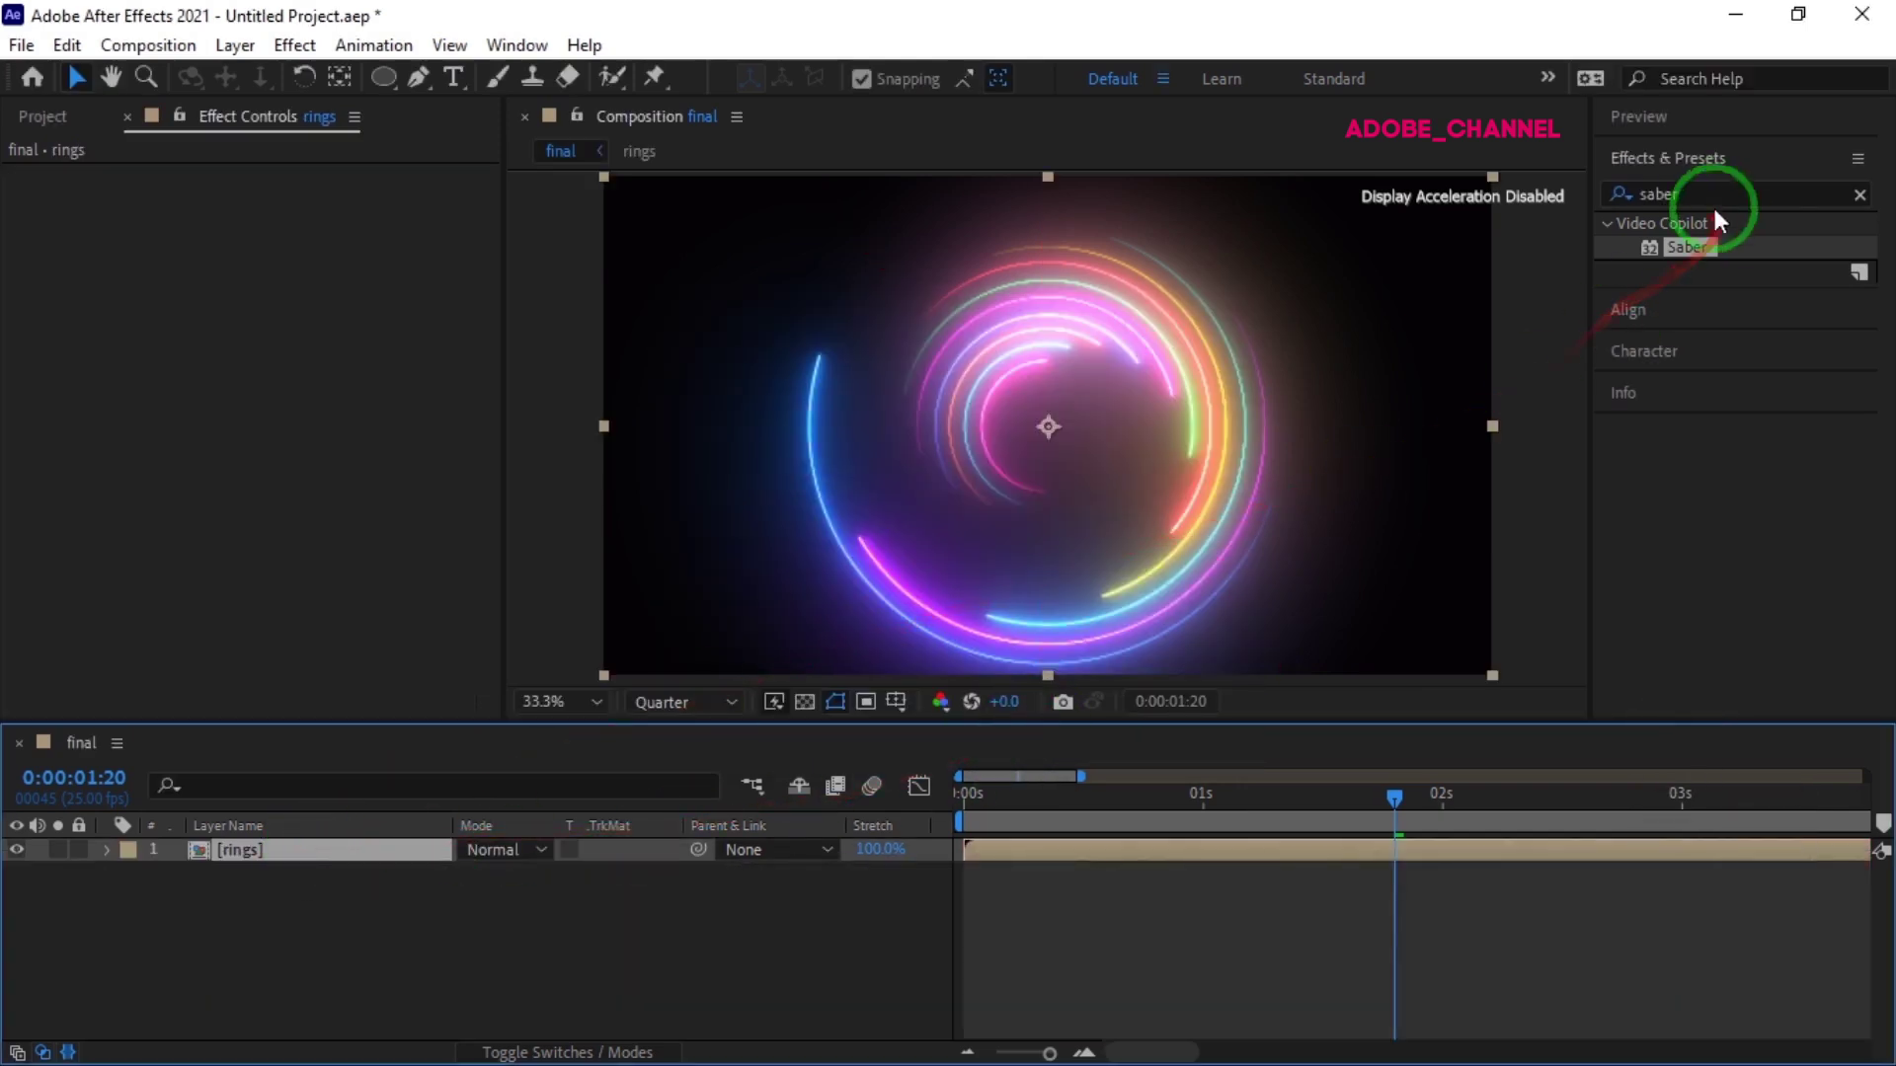
double_click(1631, 203)
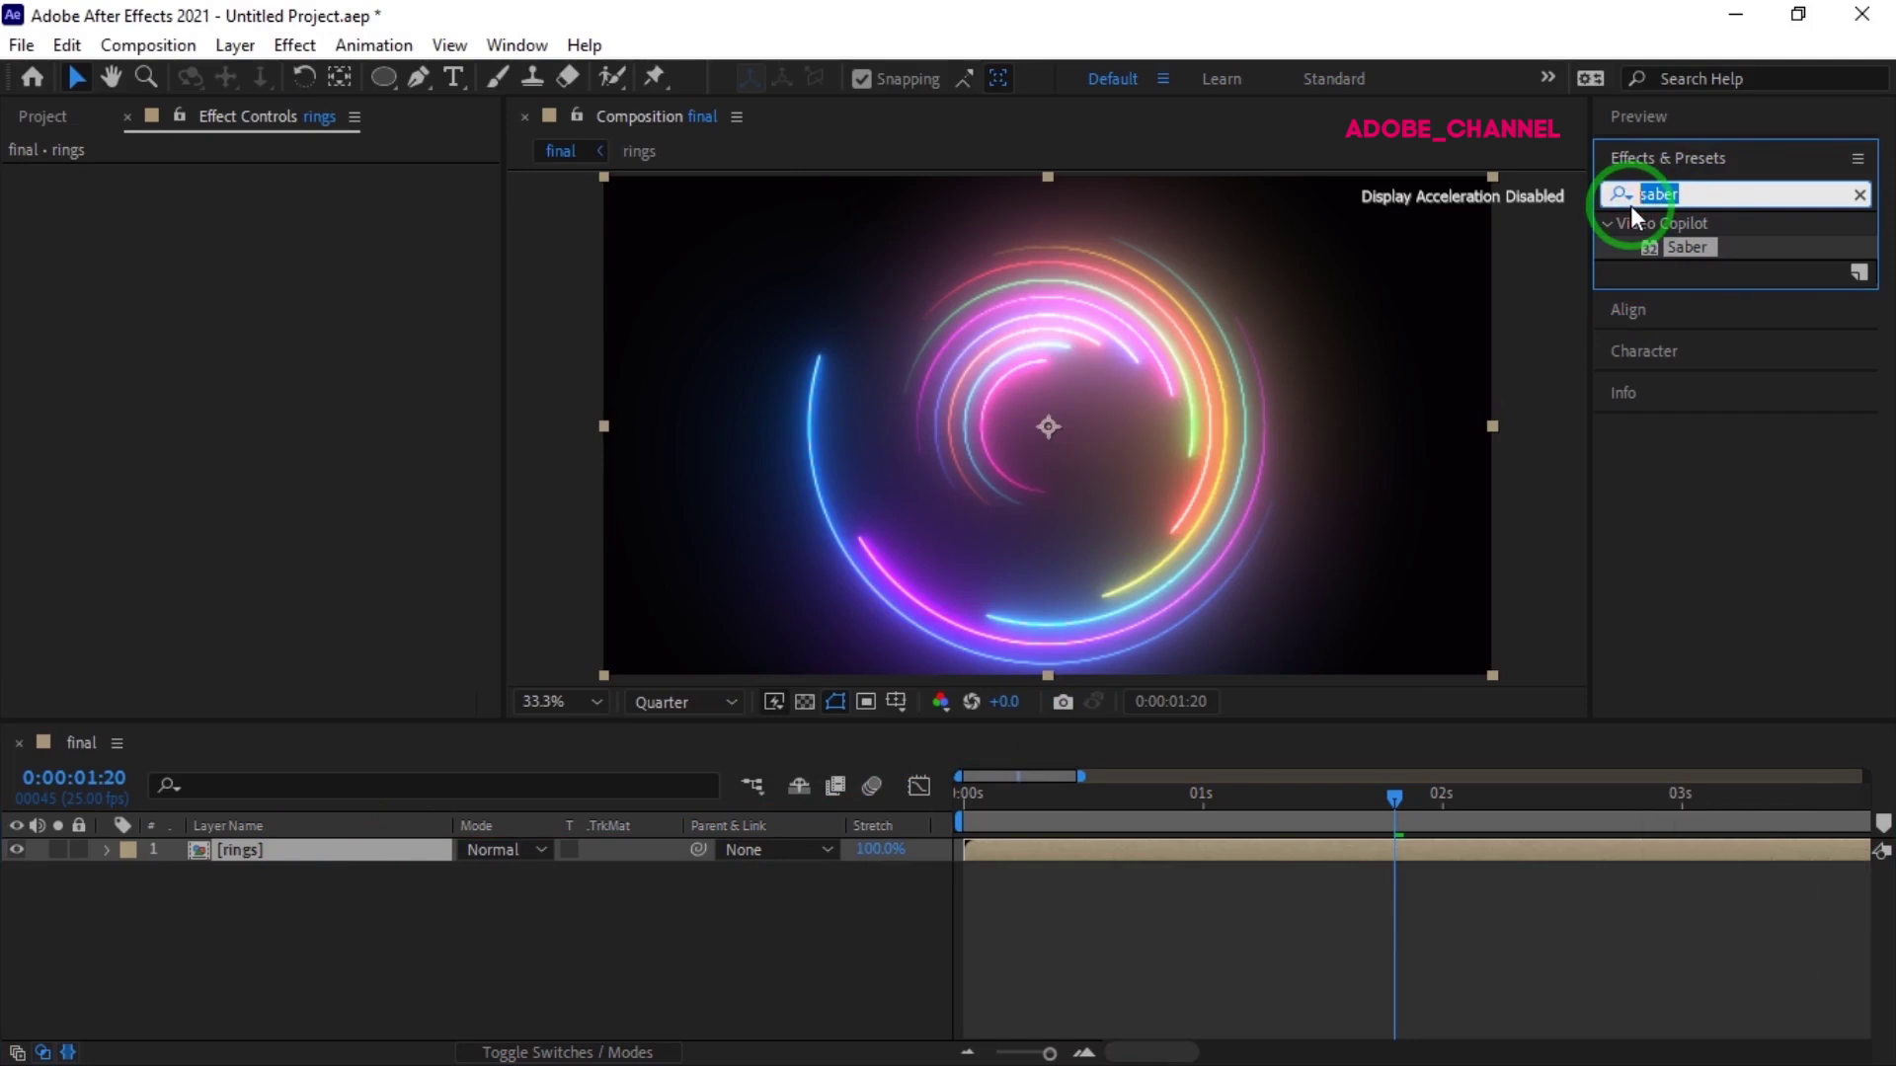
type("mirr")
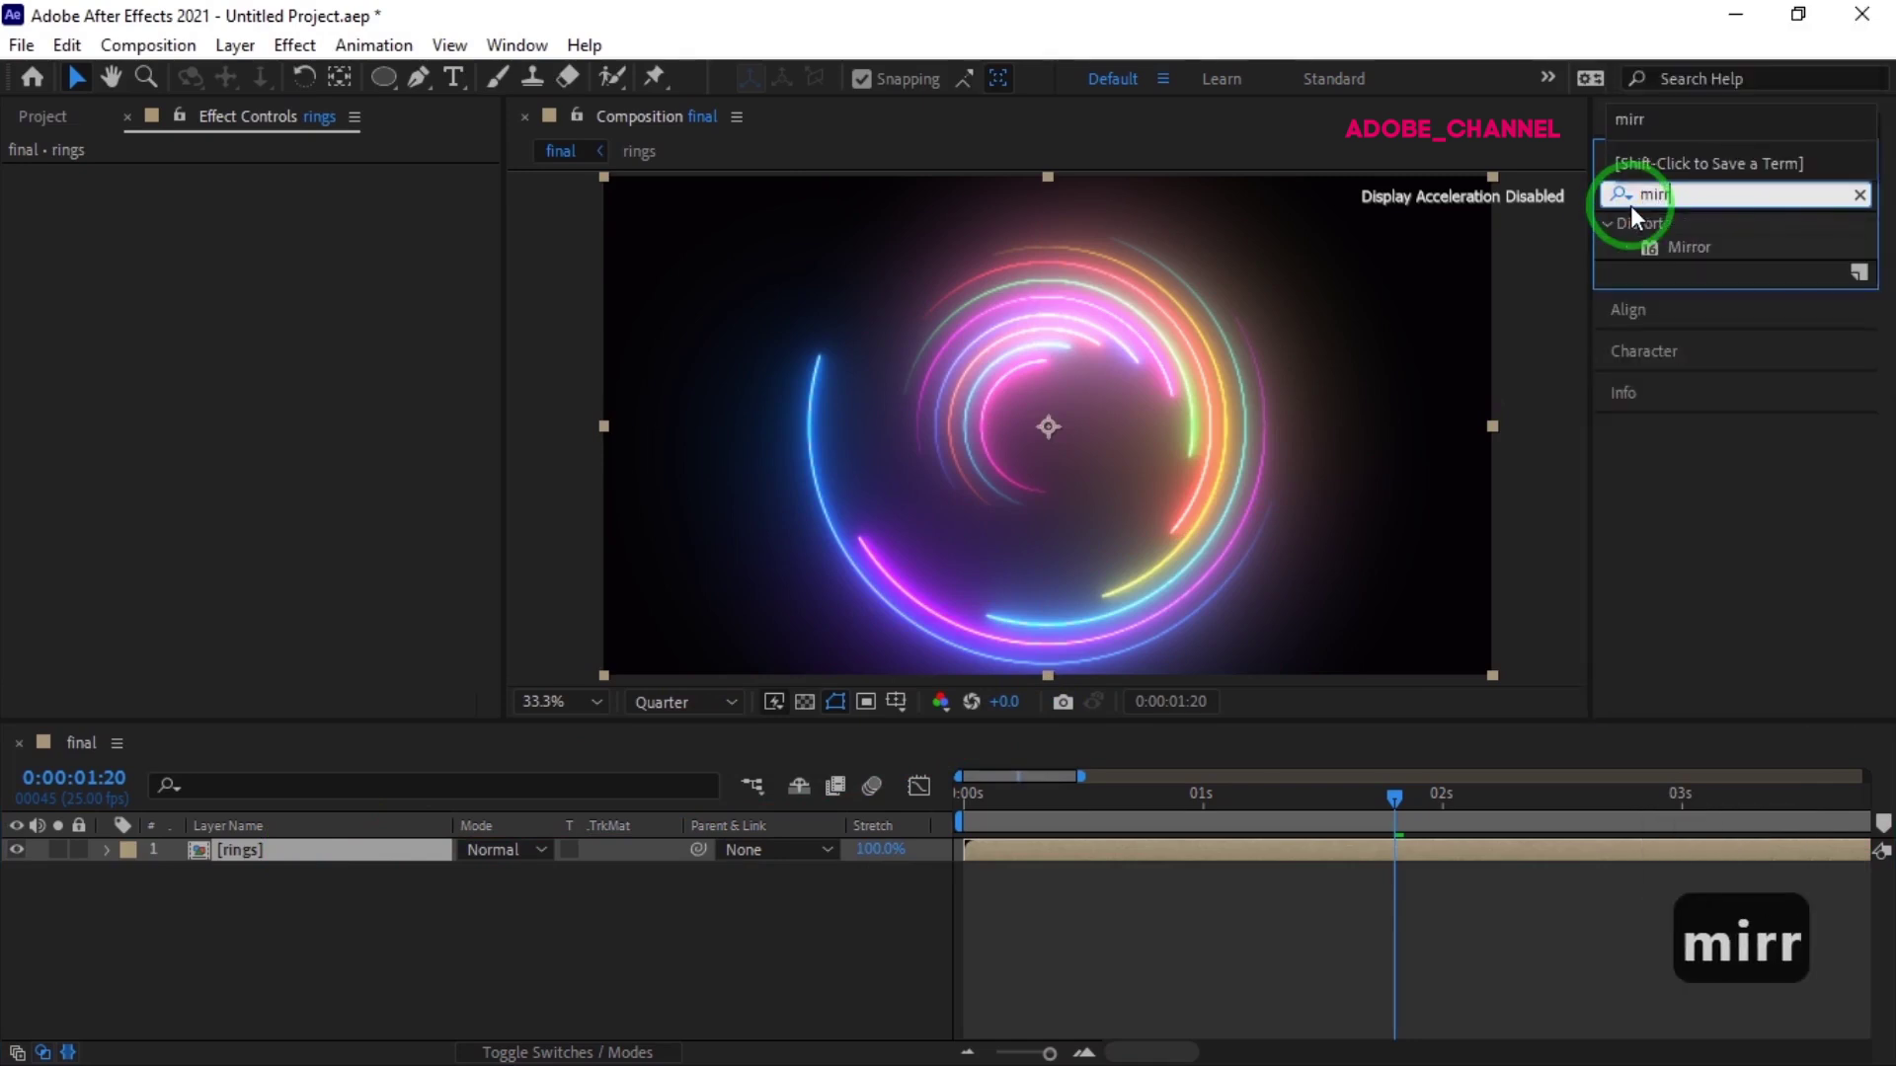
double_click(1685, 248)
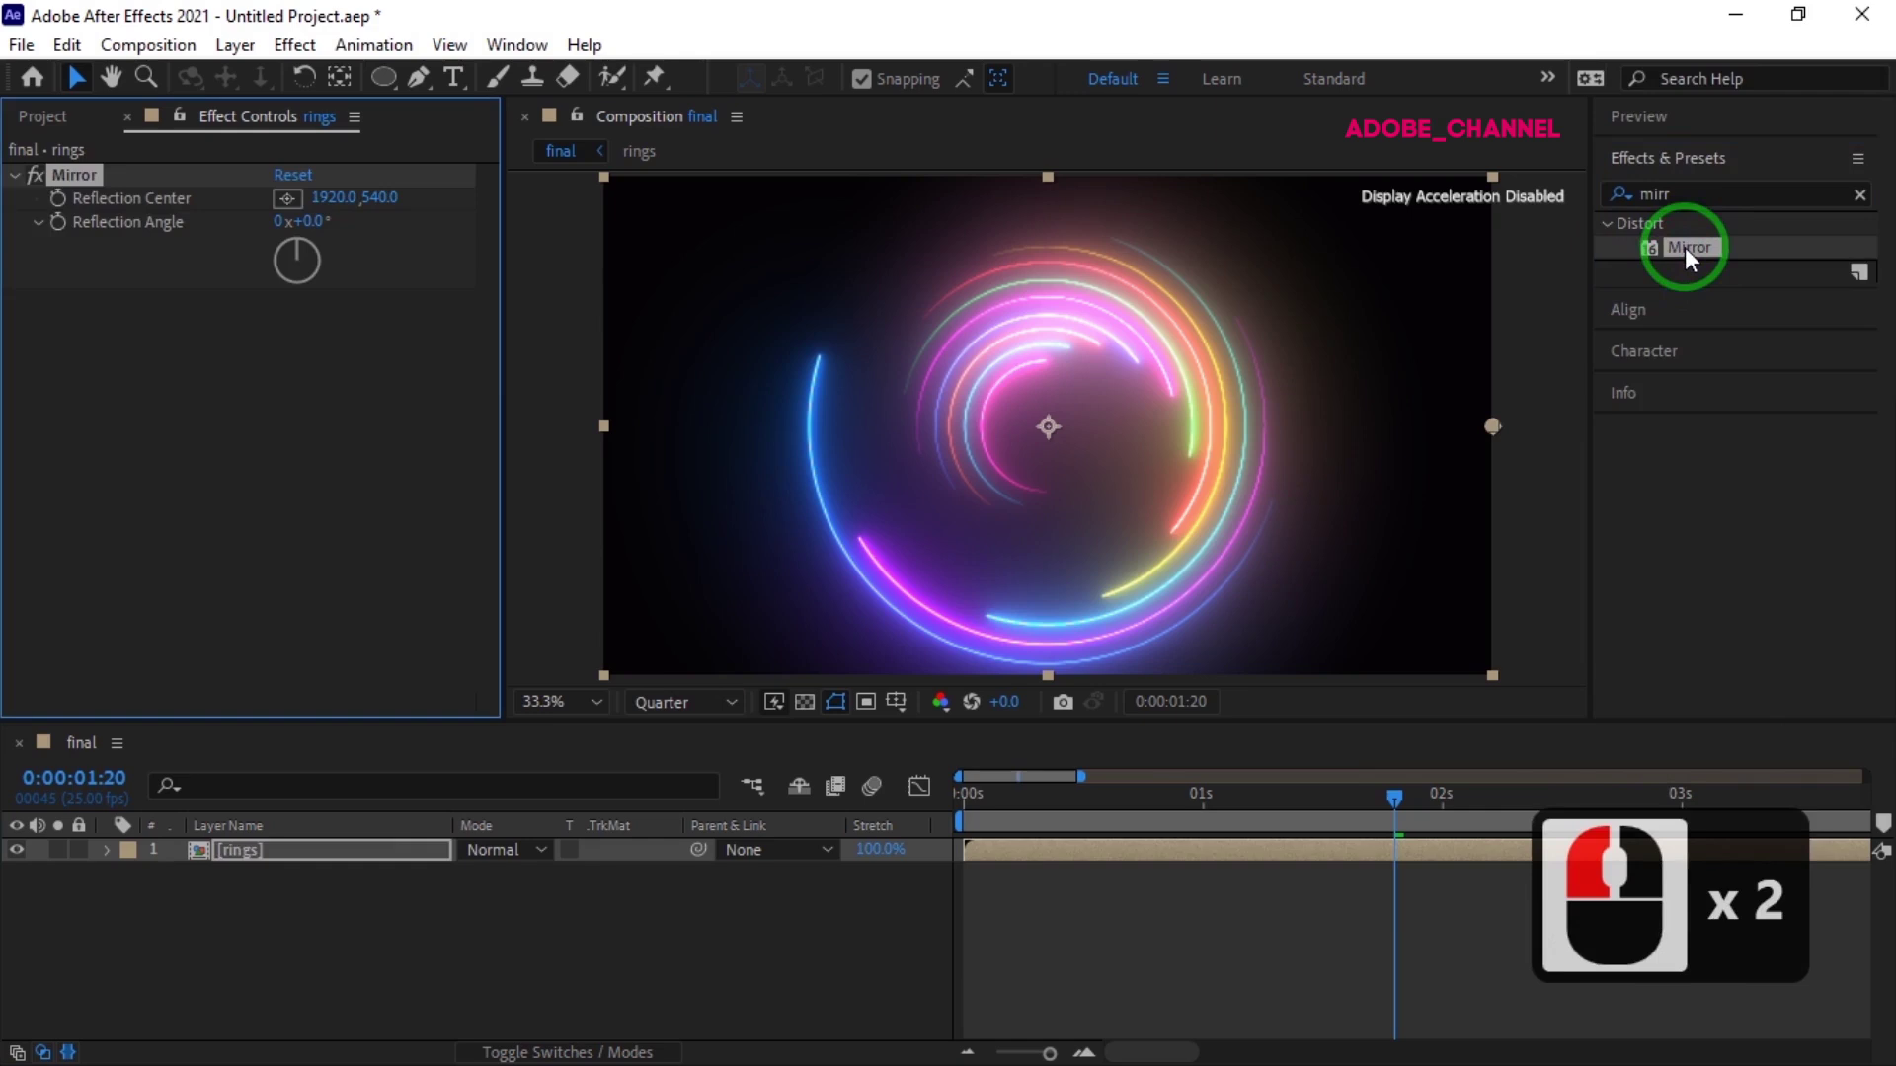
Return to the first frame and set the Mirror effect's Reflection Angle on the rings layer to 180°
left_click_drag(1394, 797, 859, 779)
left_click_drag(311, 222, 311, 221)
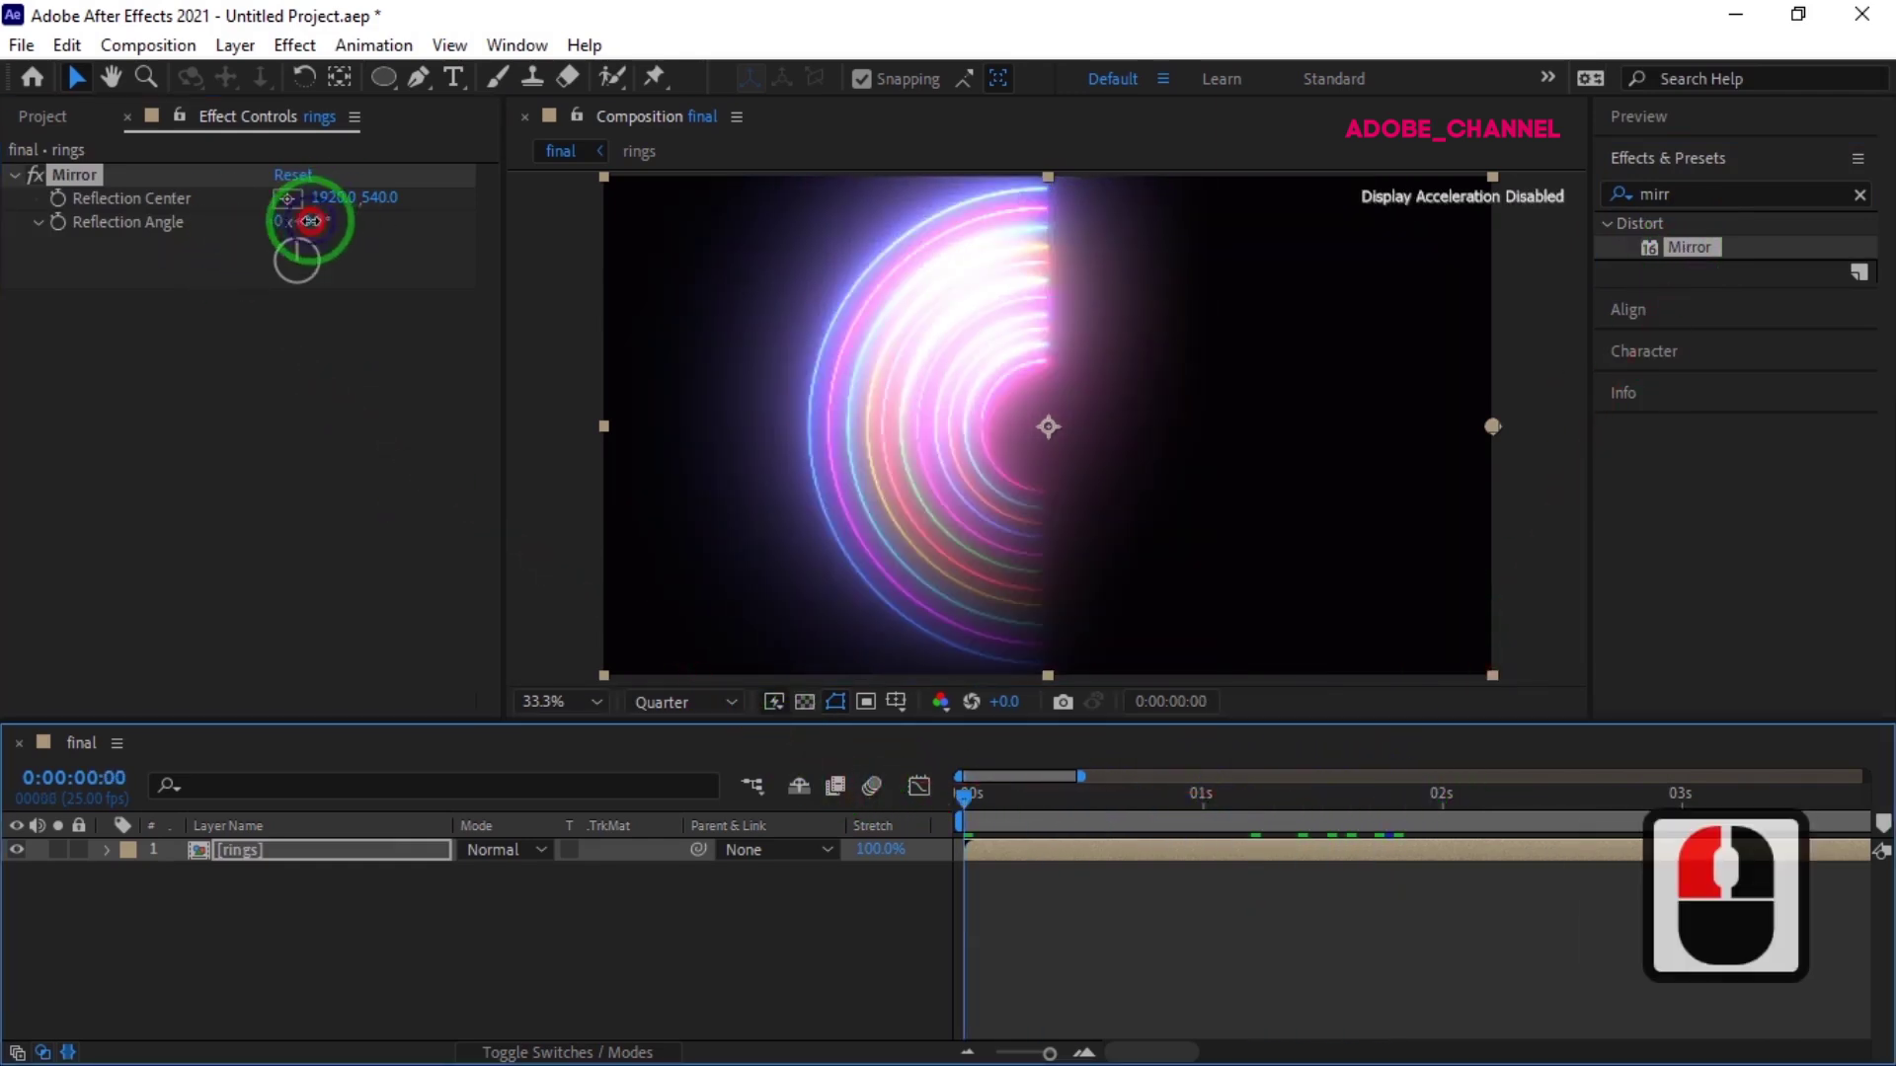
type("180")
key("Return")
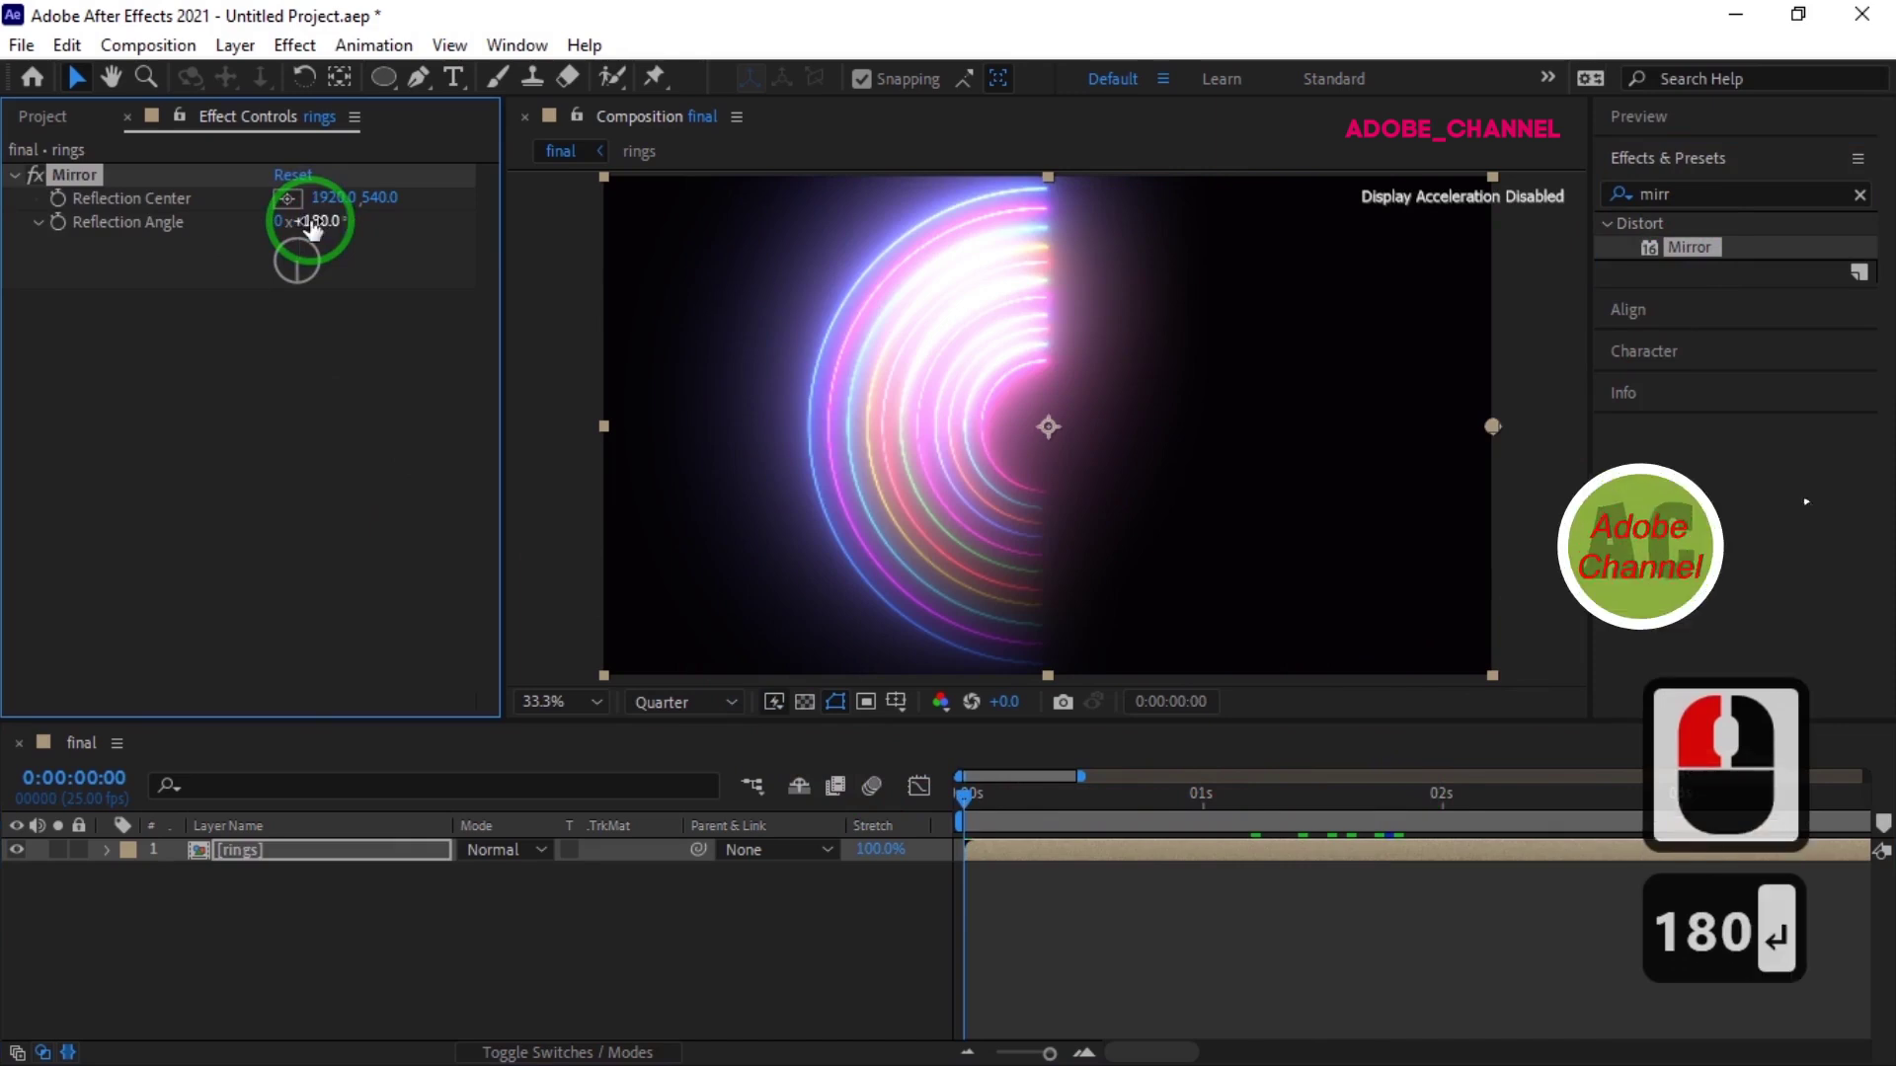
In the rings composition, show the Title/Action Safe guides and move all circle layers horizontally, centring them midway between frame centre and right edge
double_click(298, 849)
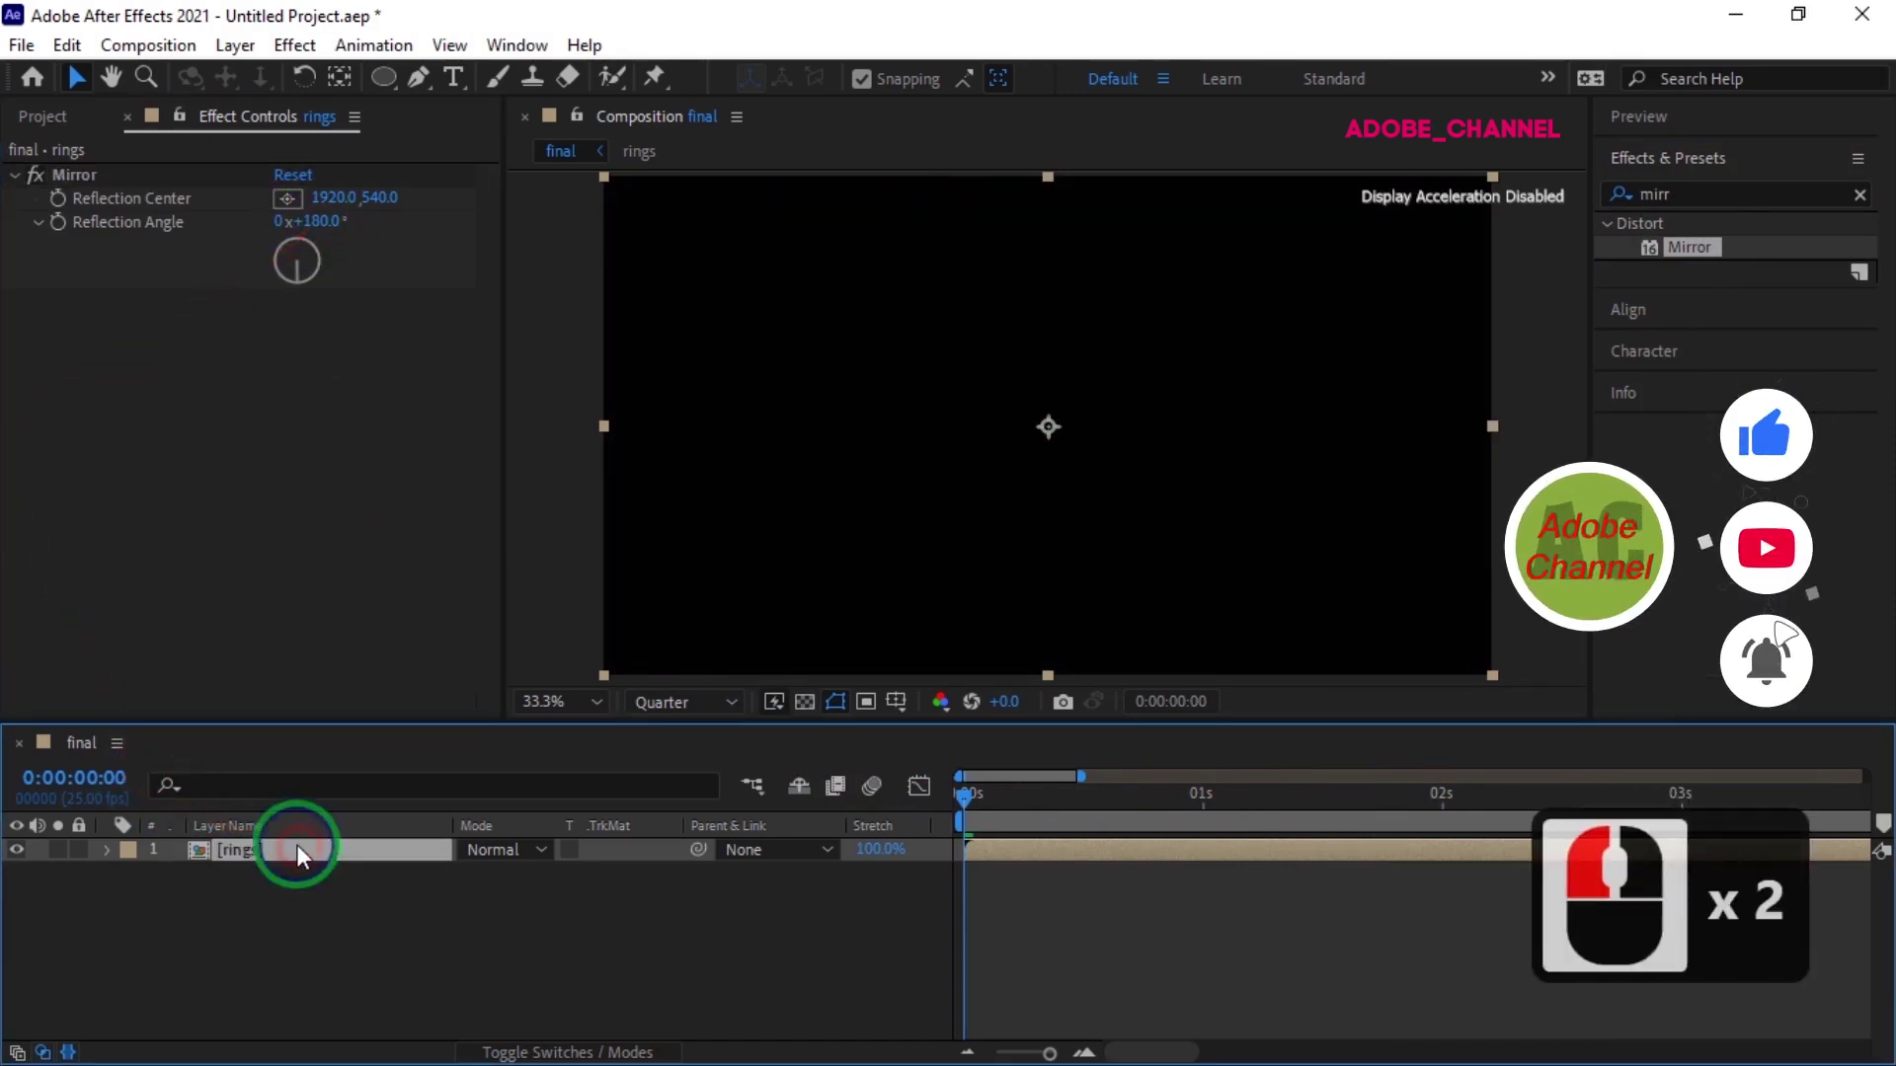
left_click(311, 850)
scroll(306, 873, "down", 5)
scroll(306, 873, "down", 4)
left_click(300, 1025, "shift")
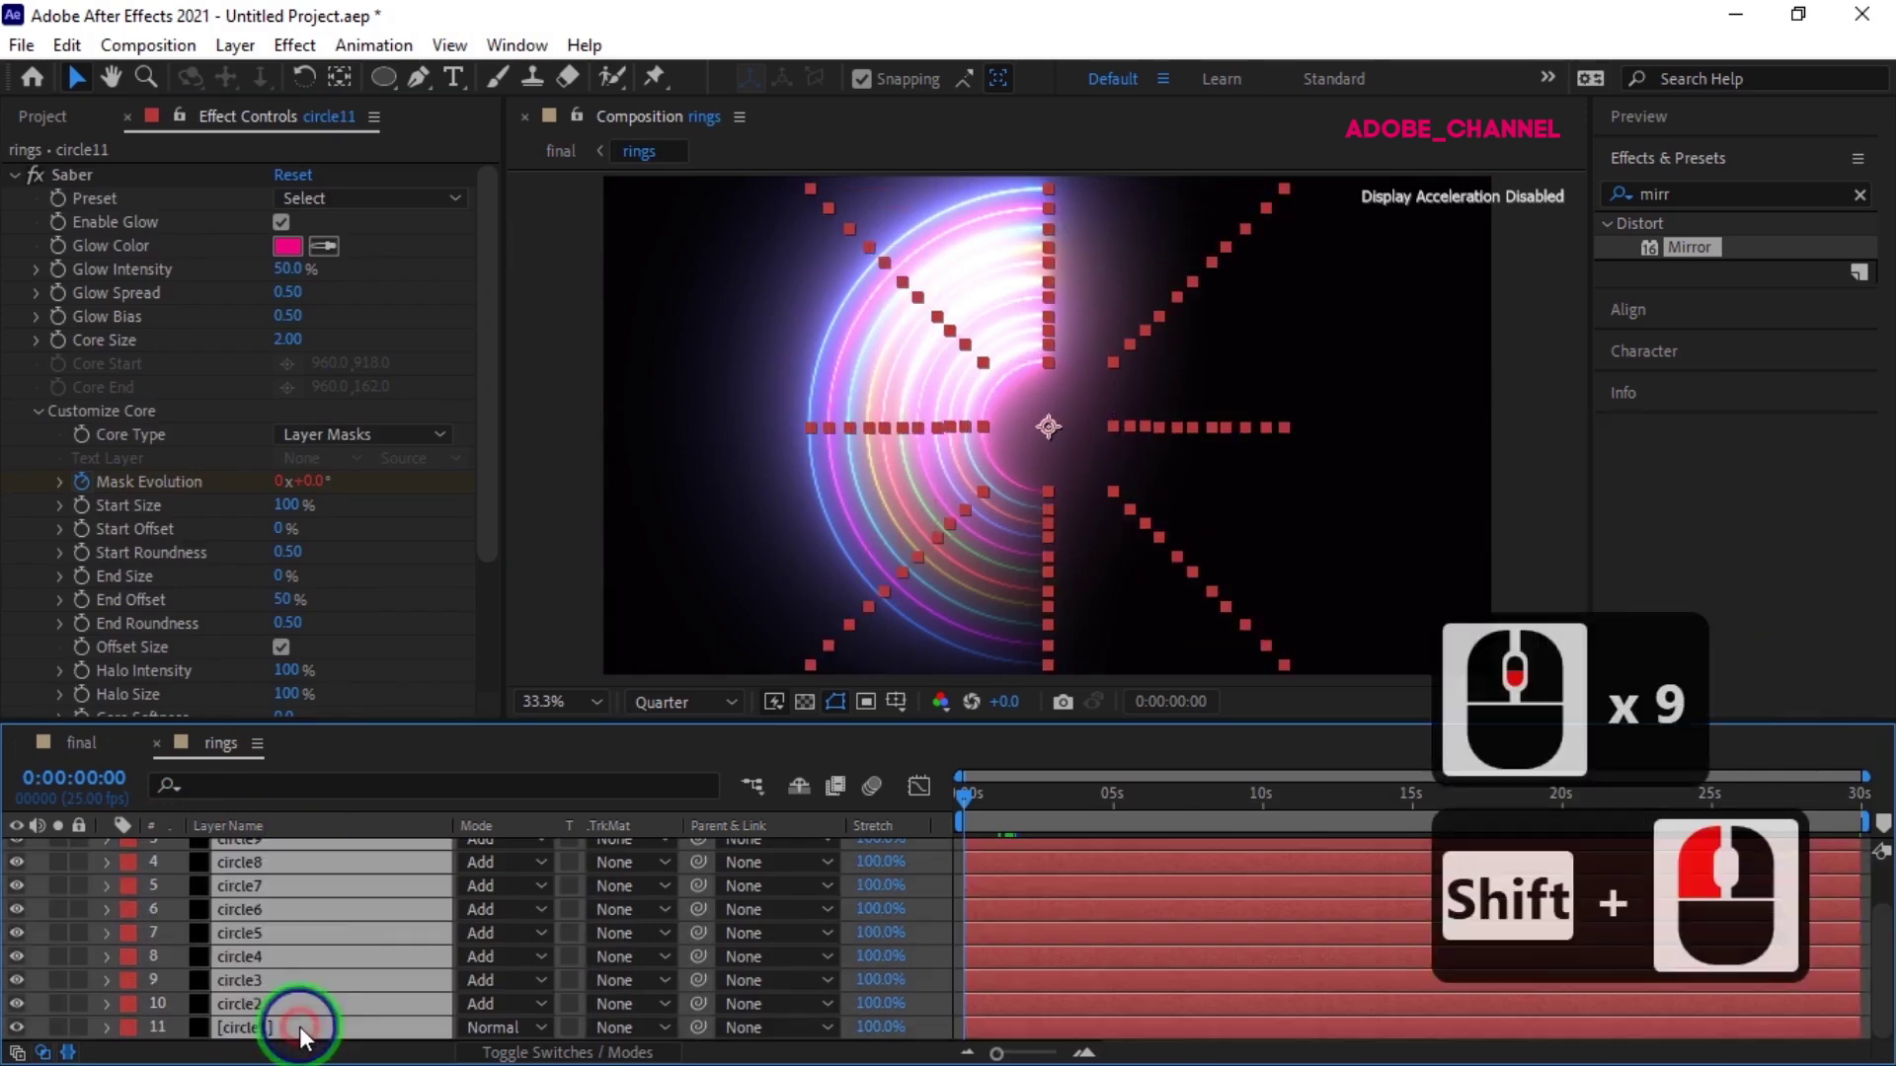
left_click(895, 701)
left_click(945, 735)
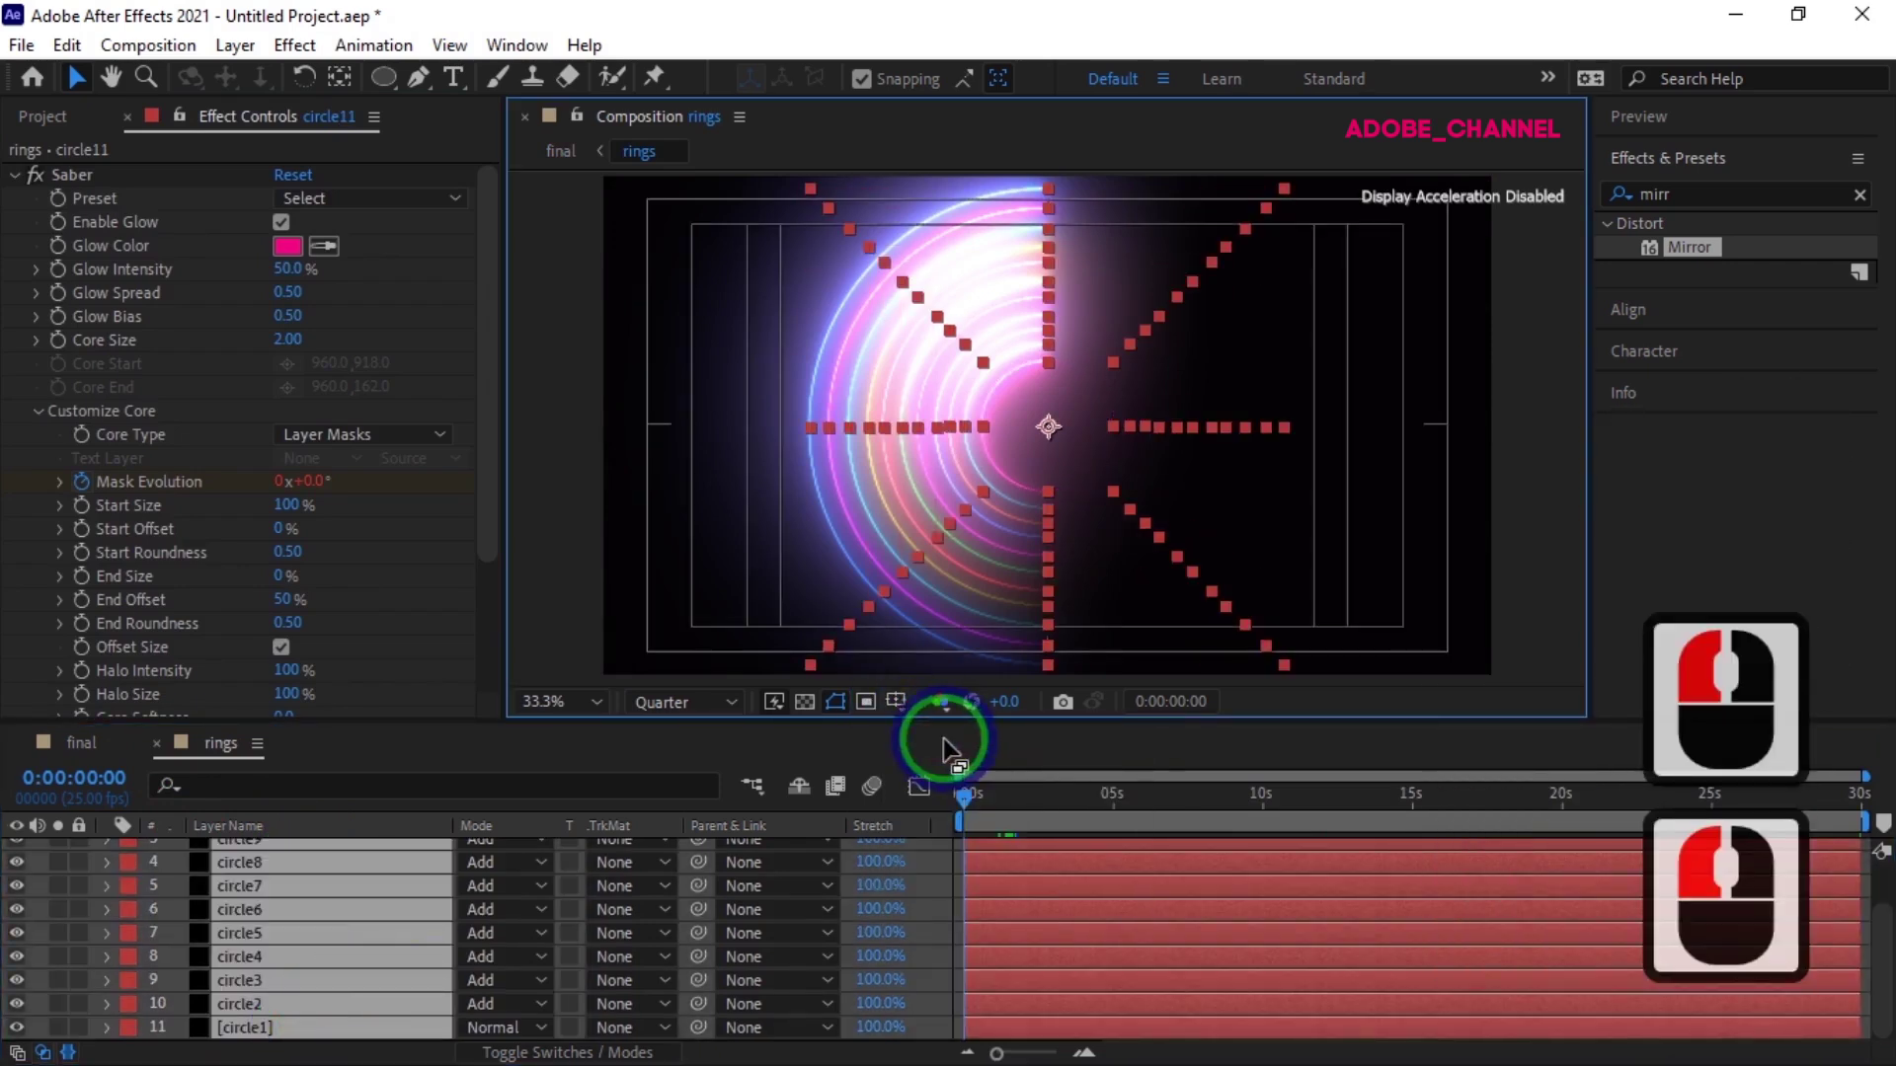
left_click_drag(1048, 430, 1270, 430)
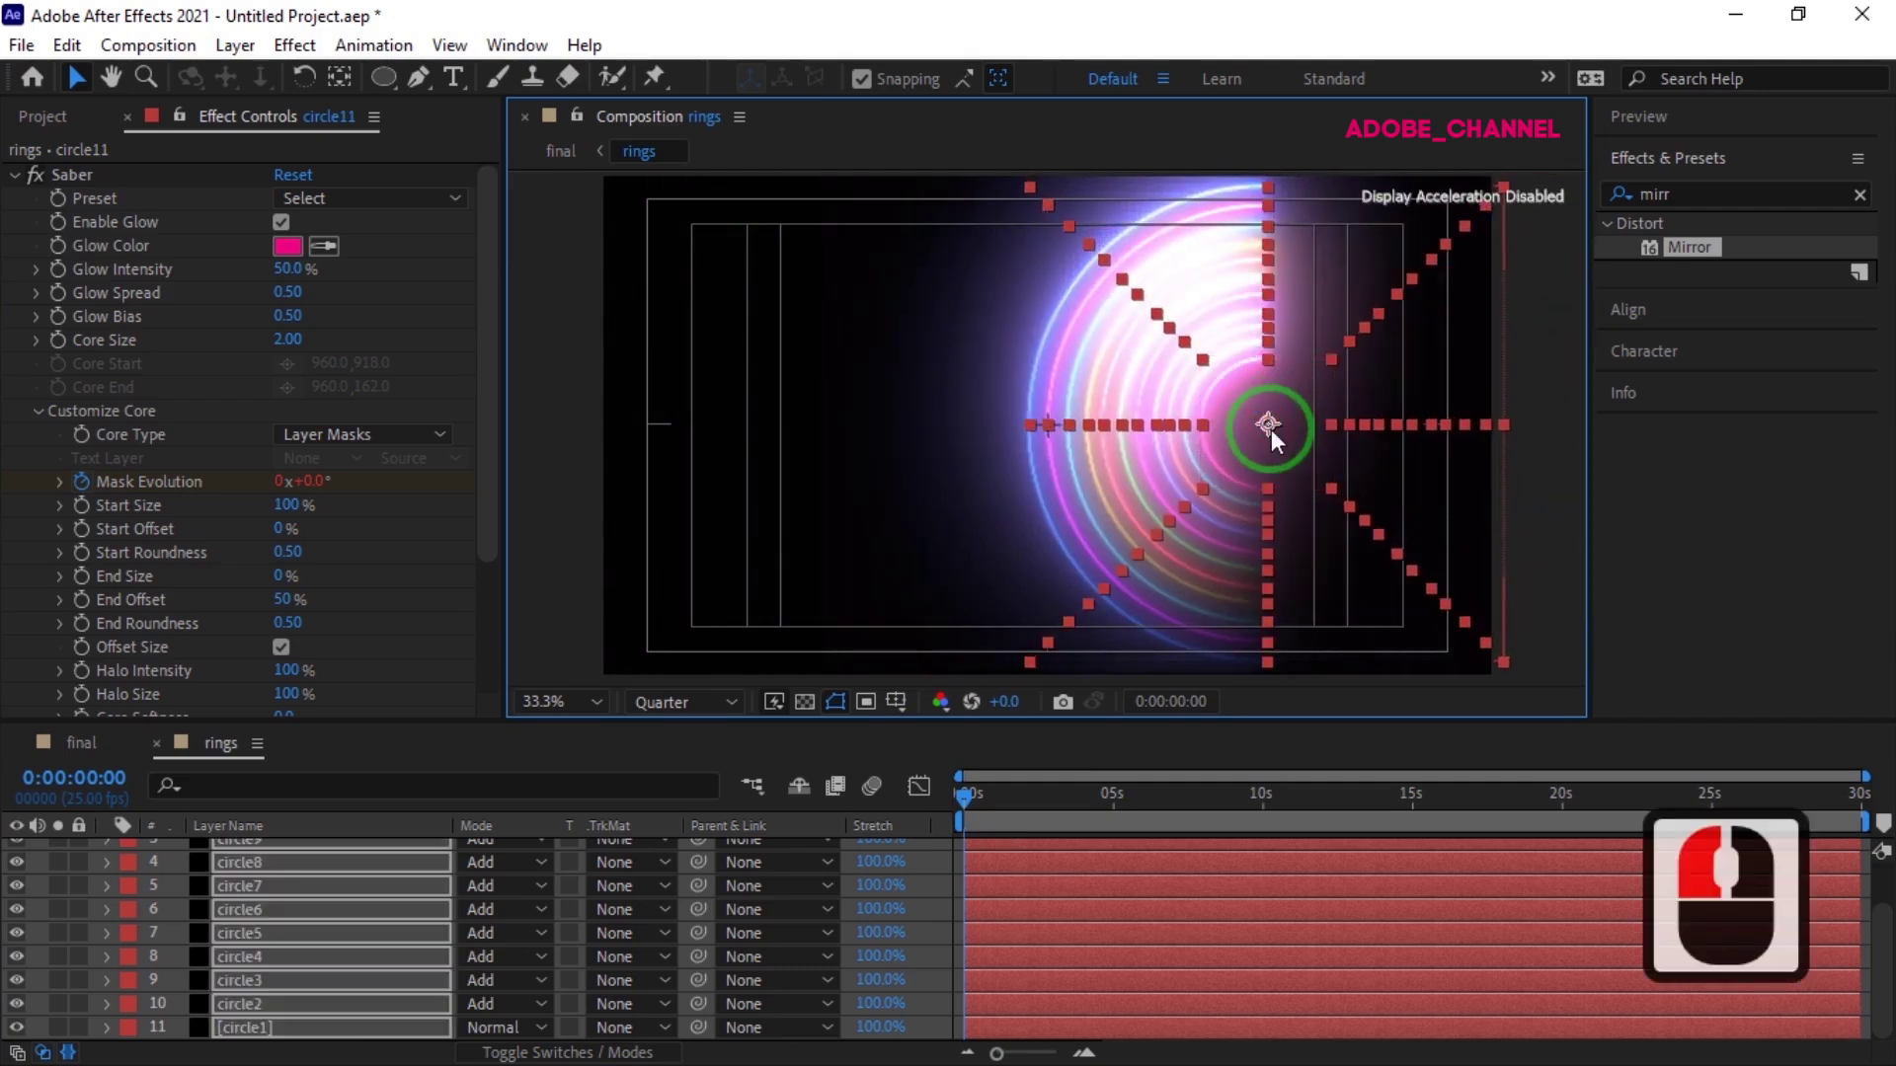
In the final composition, set the rings layer's Mirror Reflection Center to 953, 540
left_click(75, 743)
left_click(316, 851)
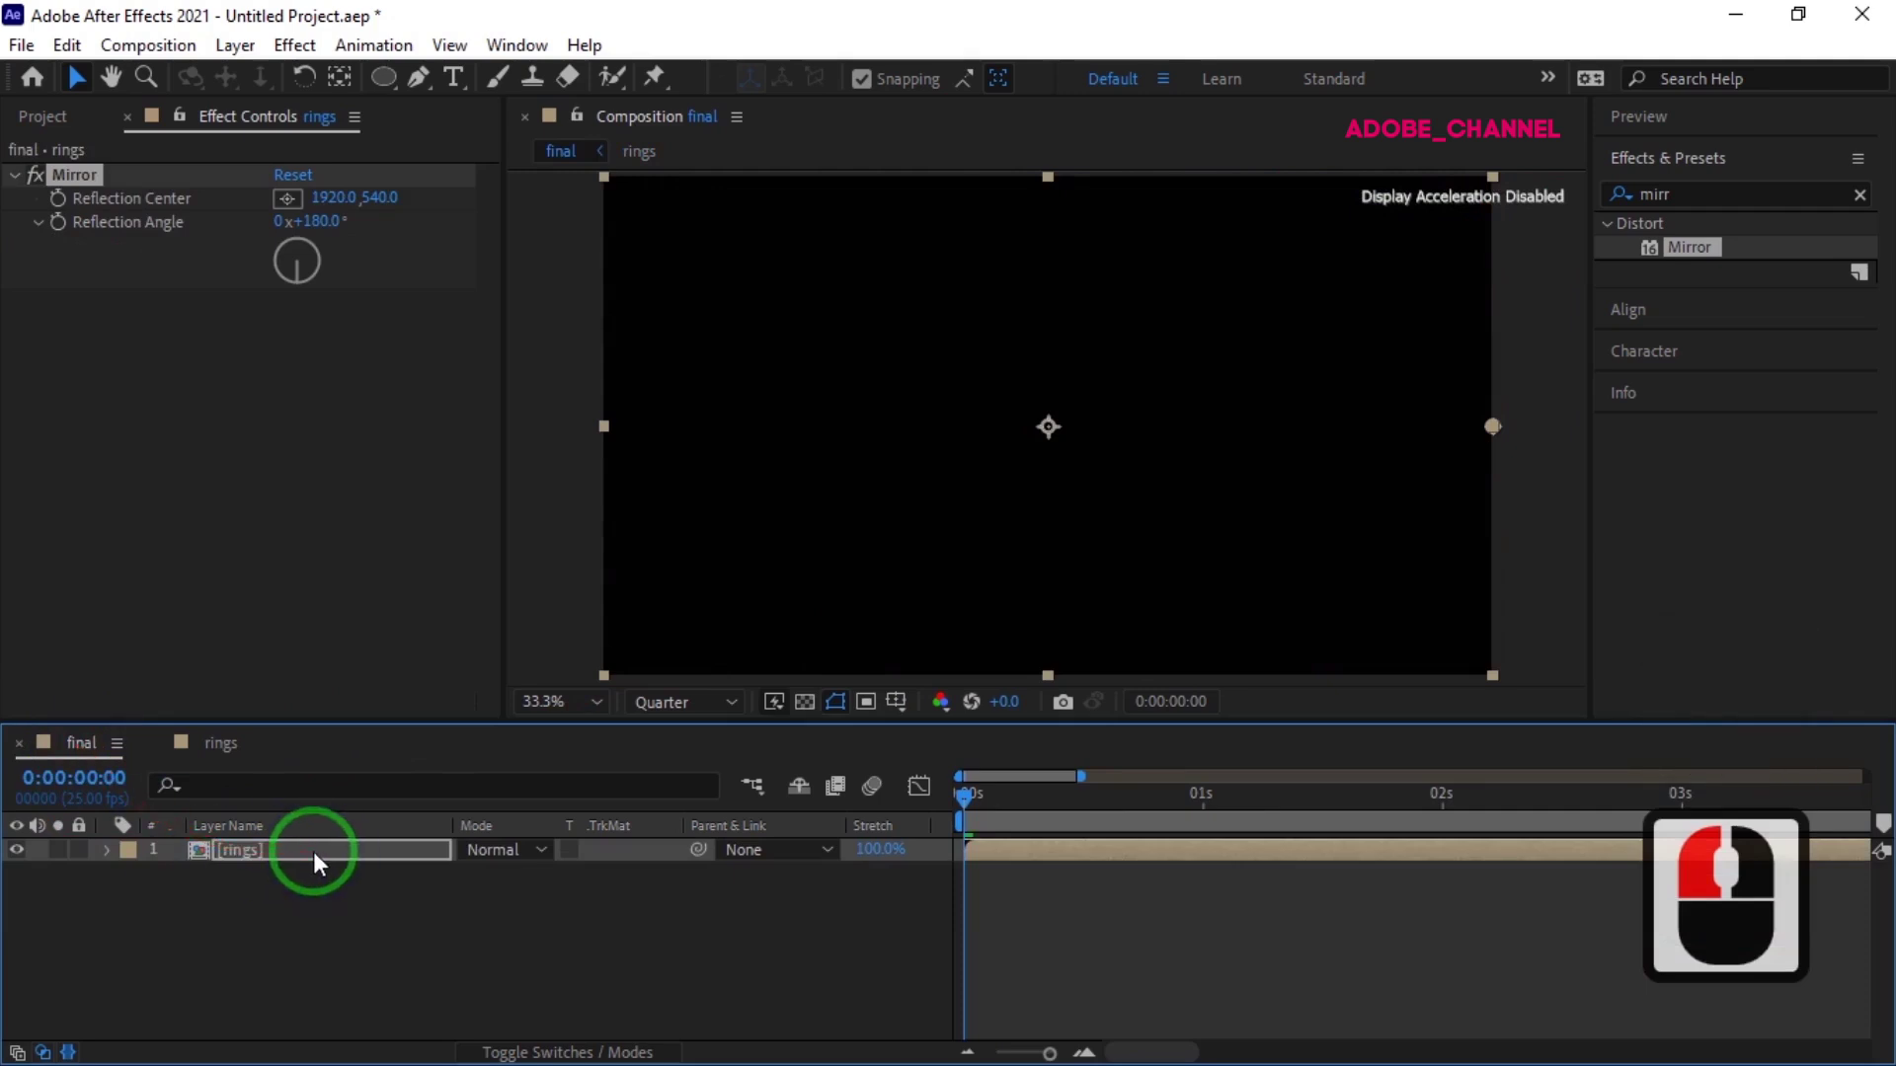
left_click(312, 851)
left_click_drag(333, 196, 110, 202)
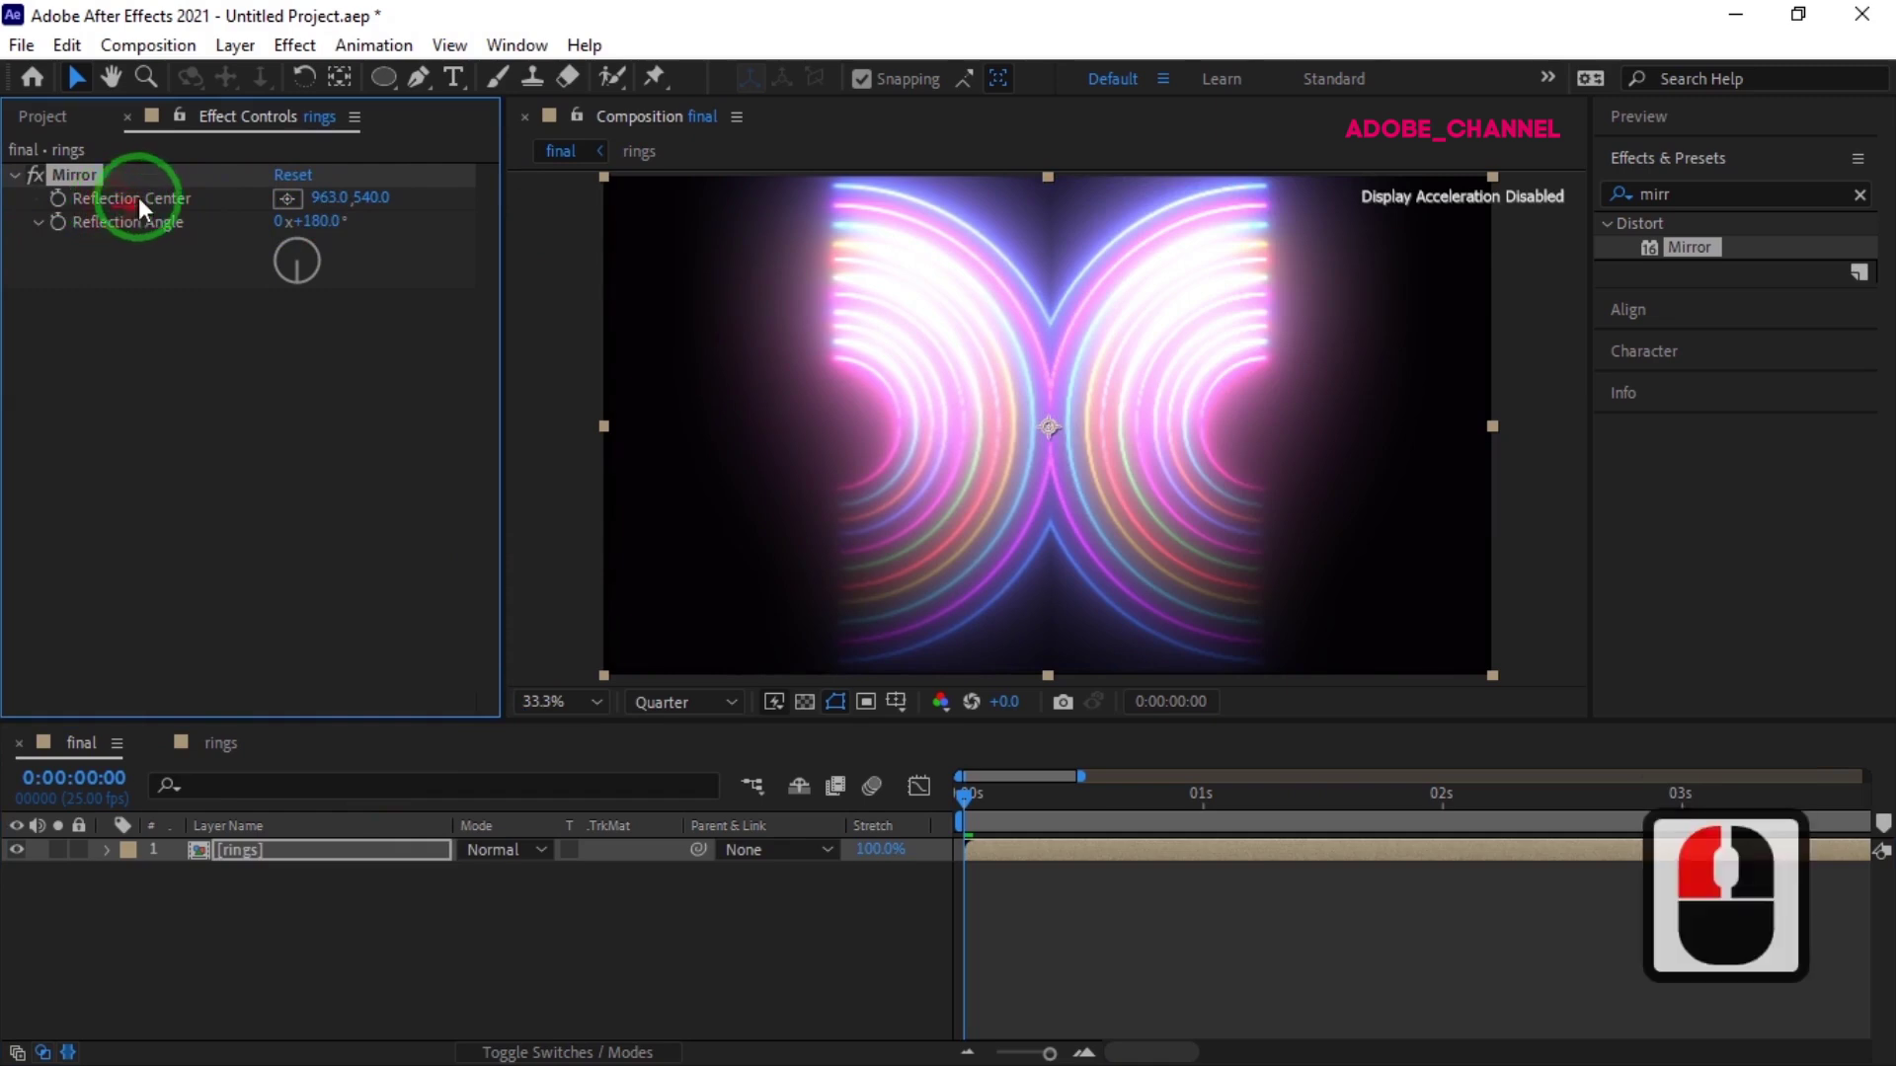
Play the final composition from the start to review the mirrored rings animation, and stop playback
left_click(1696, 115)
left_click(1730, 156)
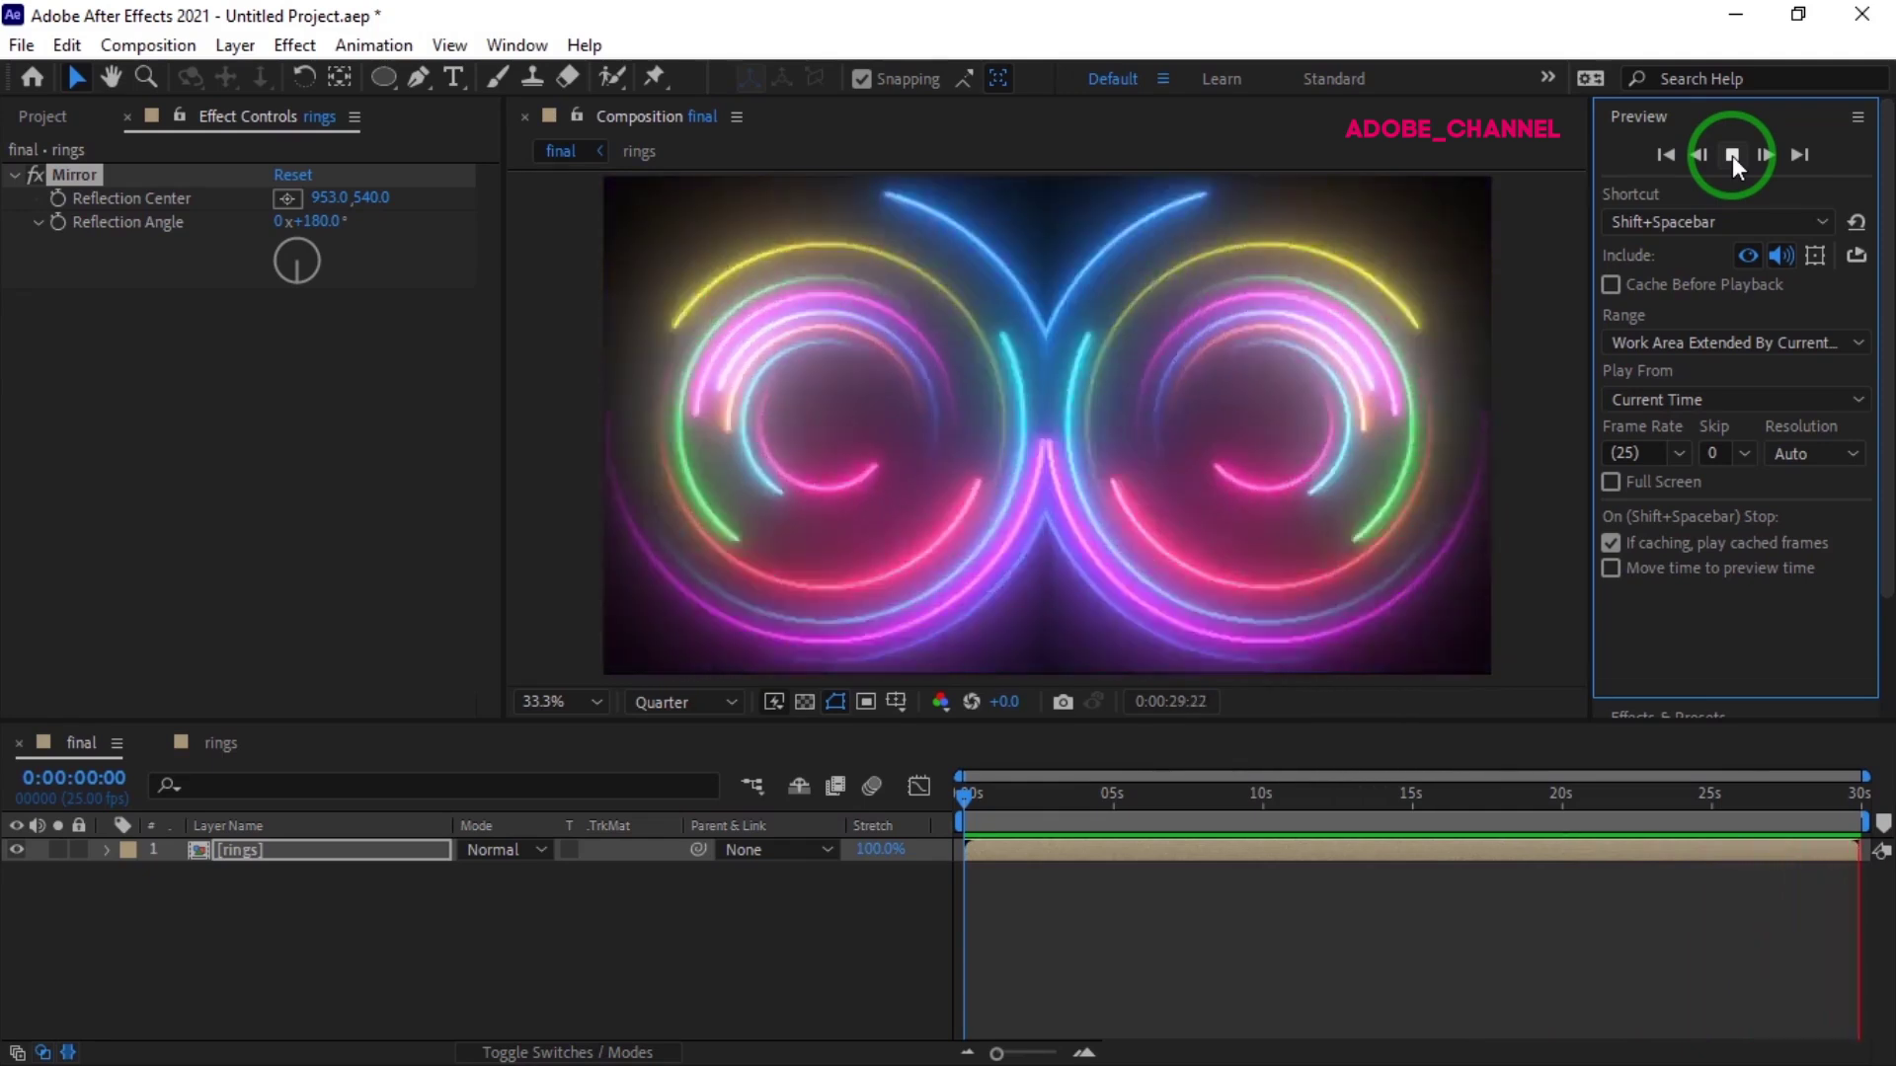
left_click(1732, 156)
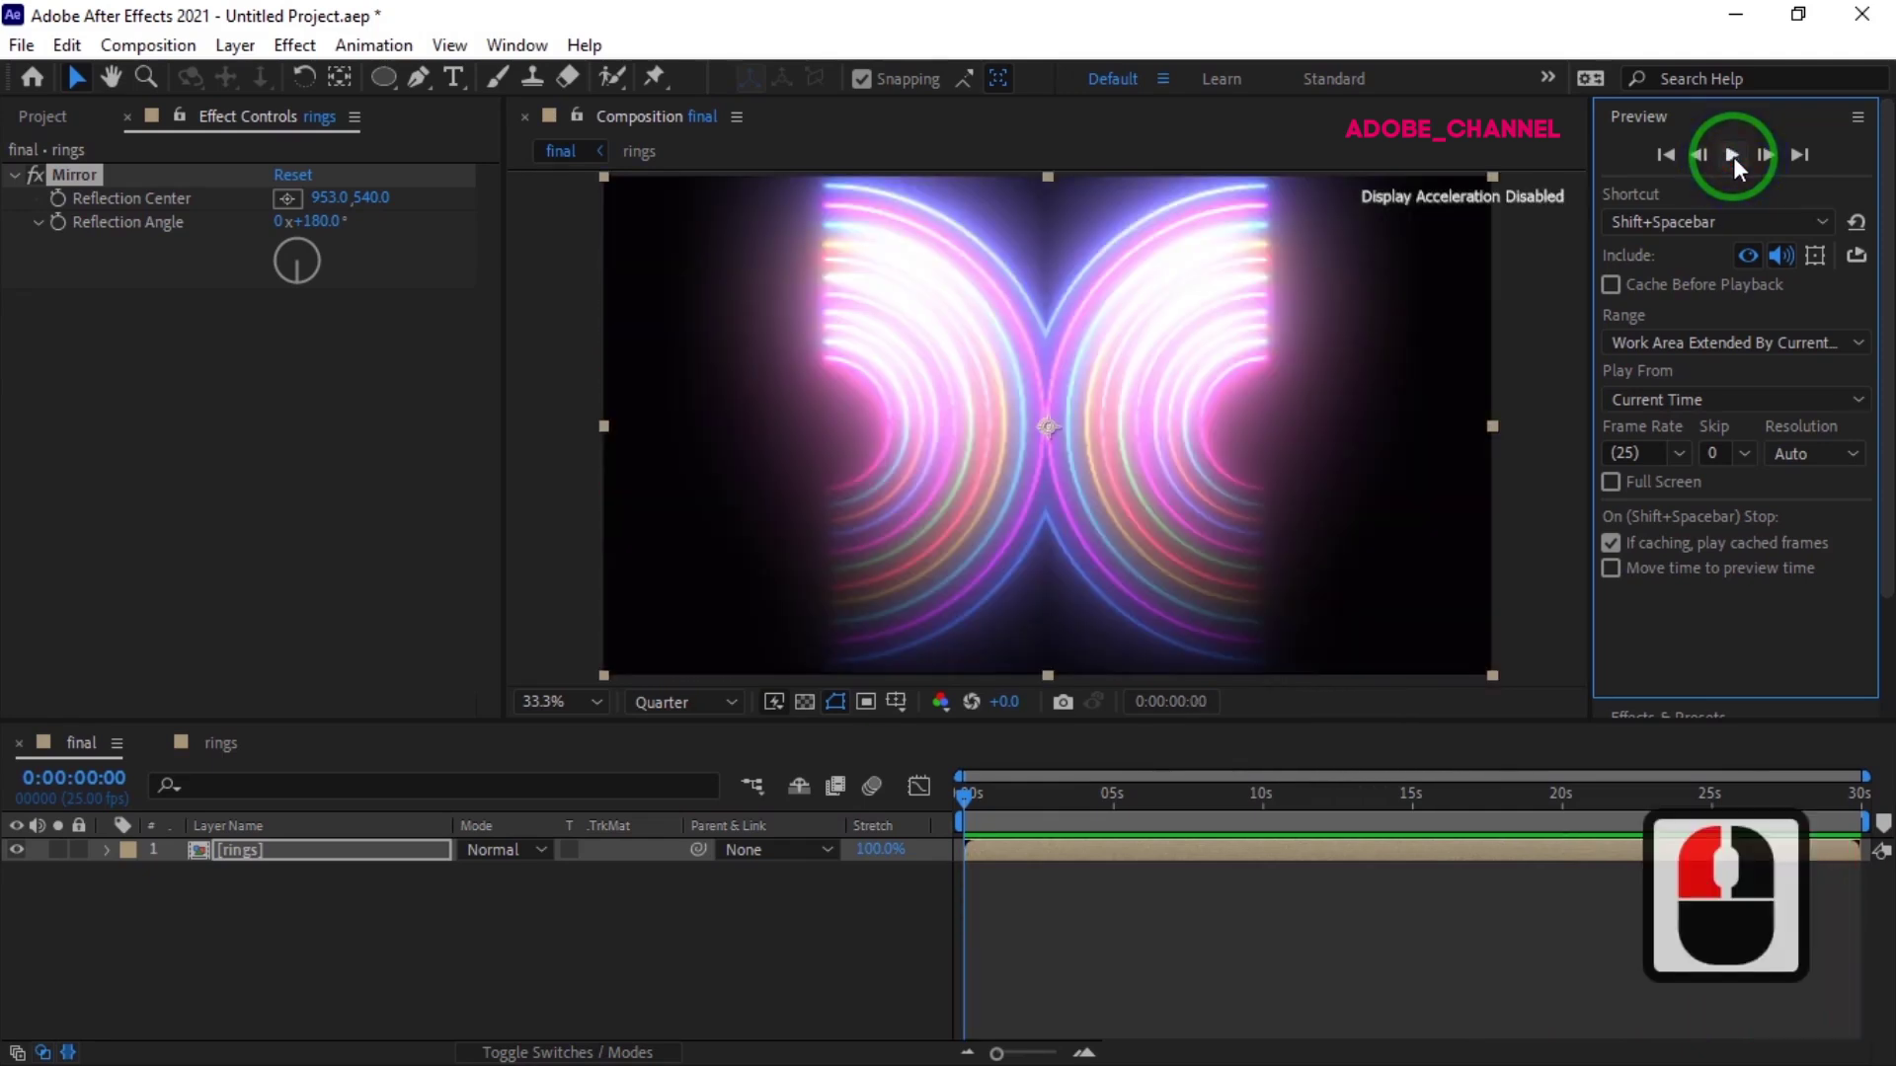